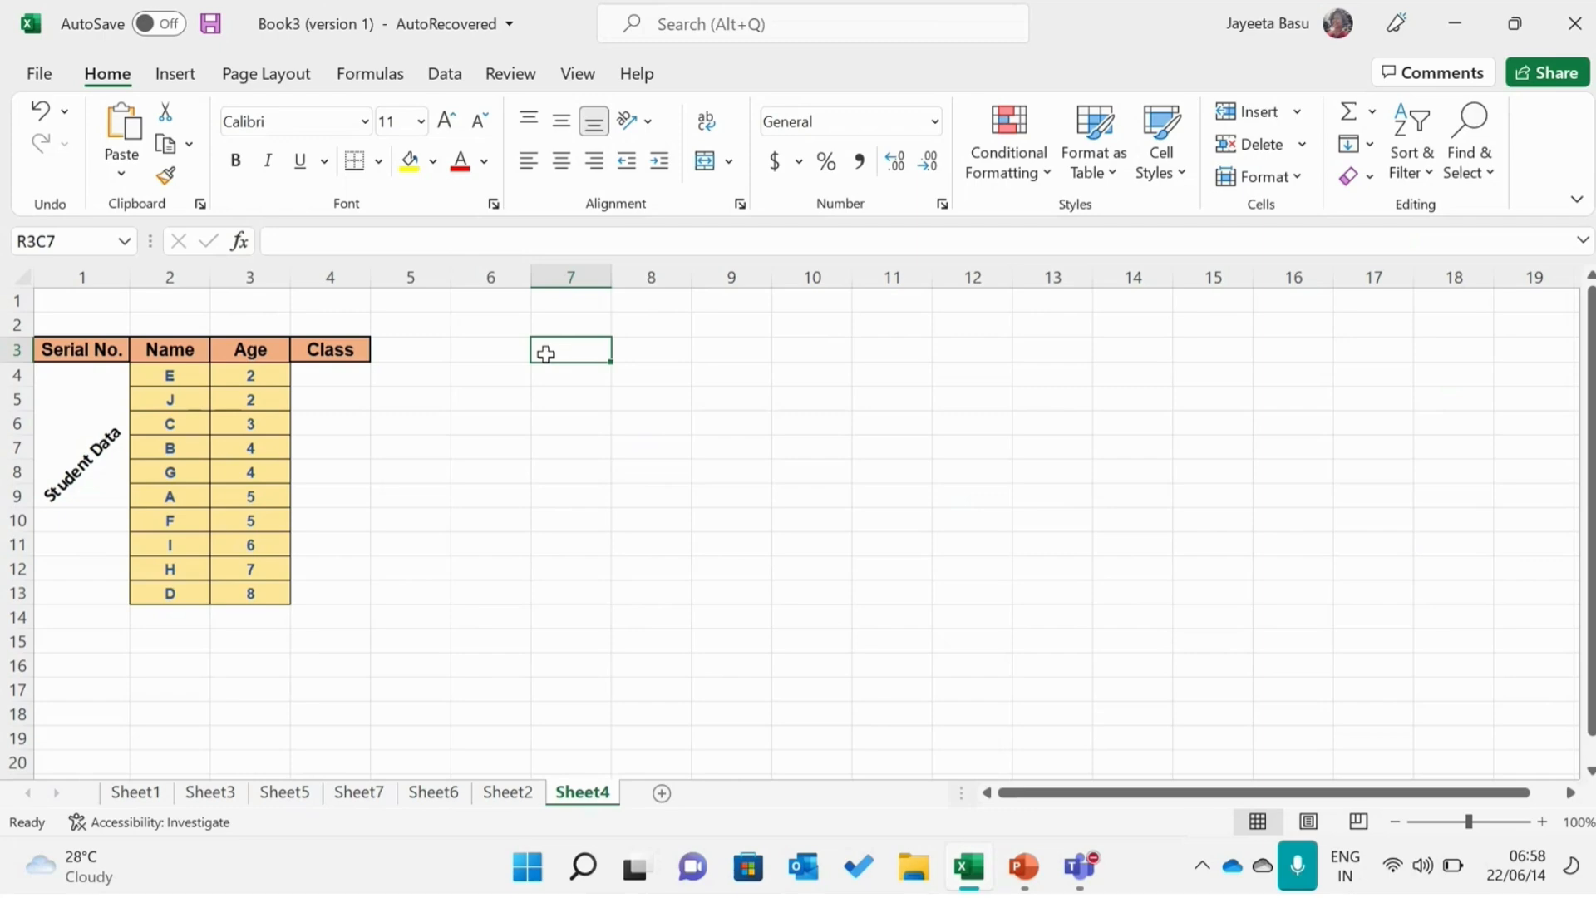
Step: Paste the "Microsoft 365 Training" hyperlink into cell R3C7 and widen column 7 to fit its text
type("Microsoft 365 Training")
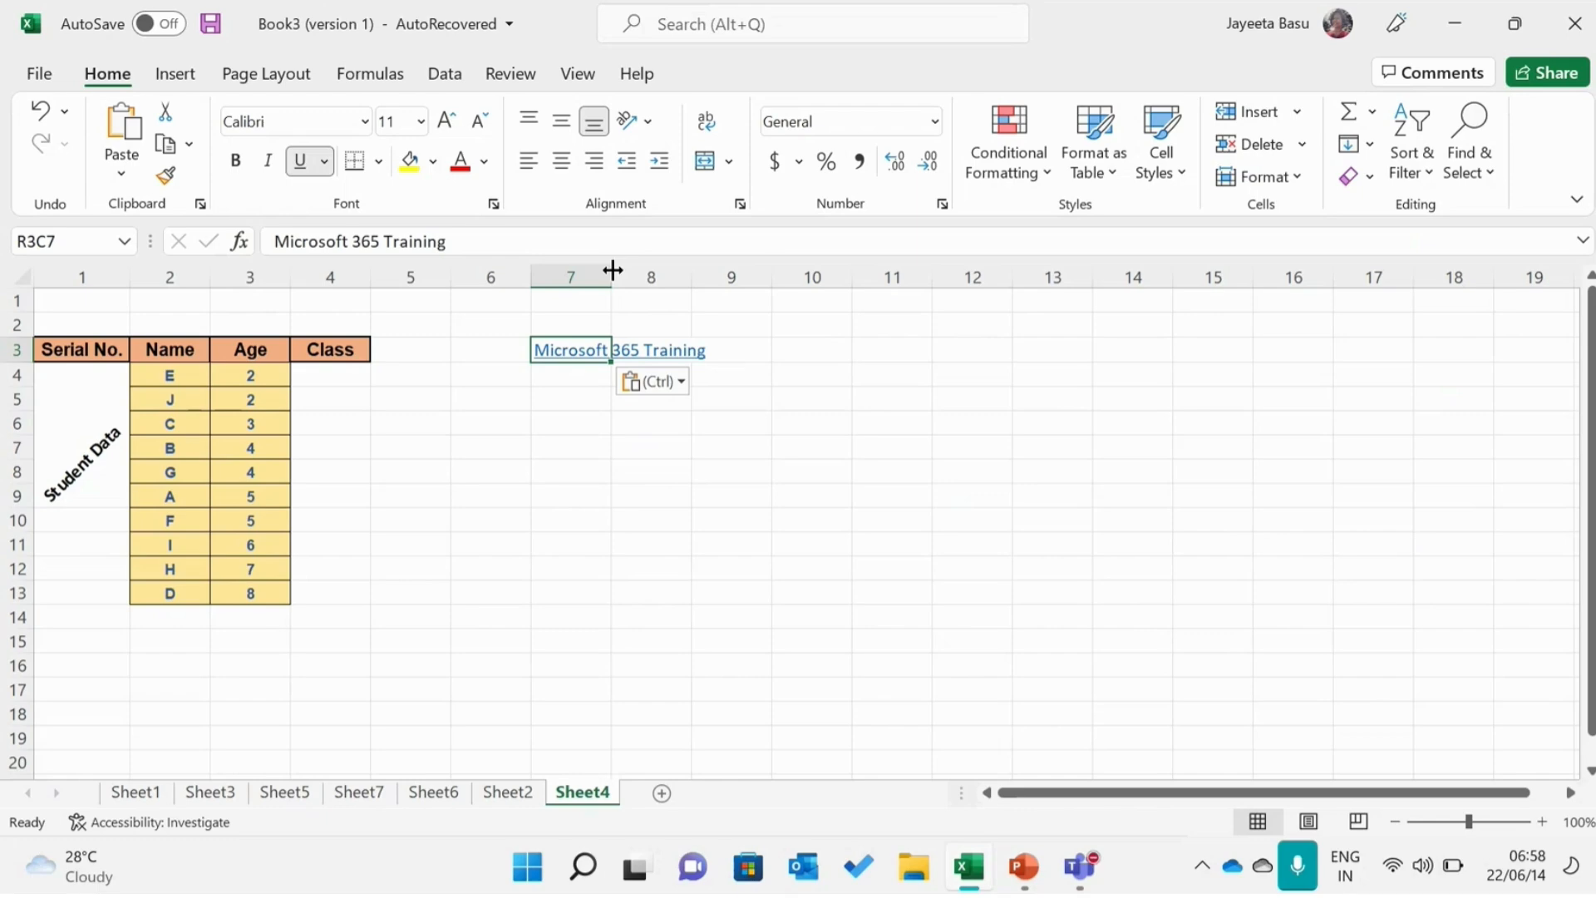
left_click_drag(611, 270, 718, 276)
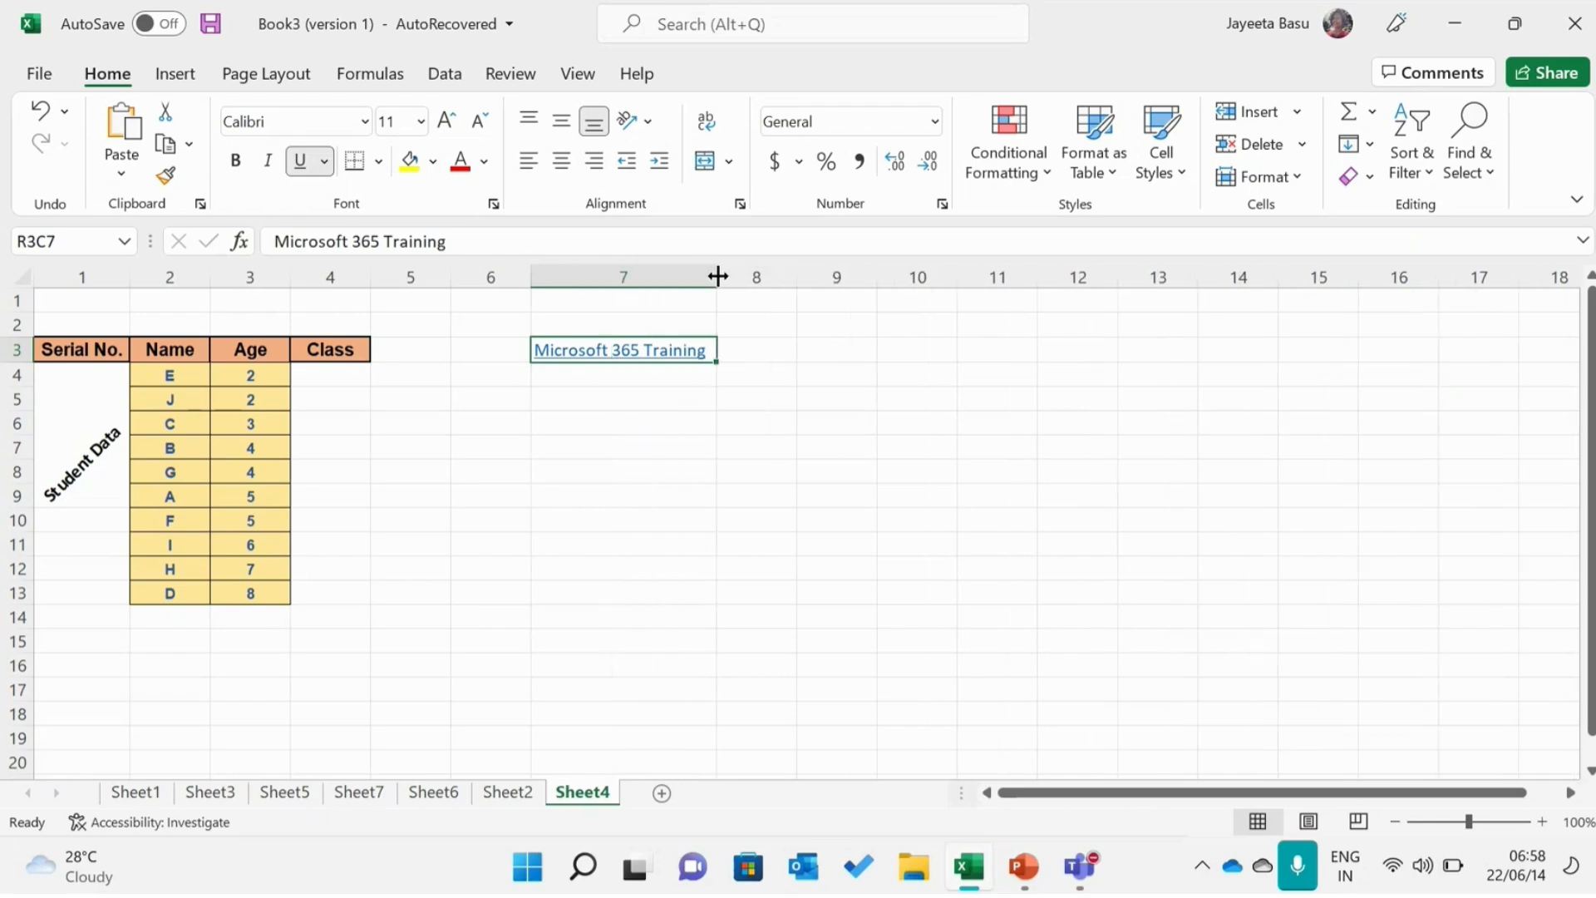
mouse_move(582, 372)
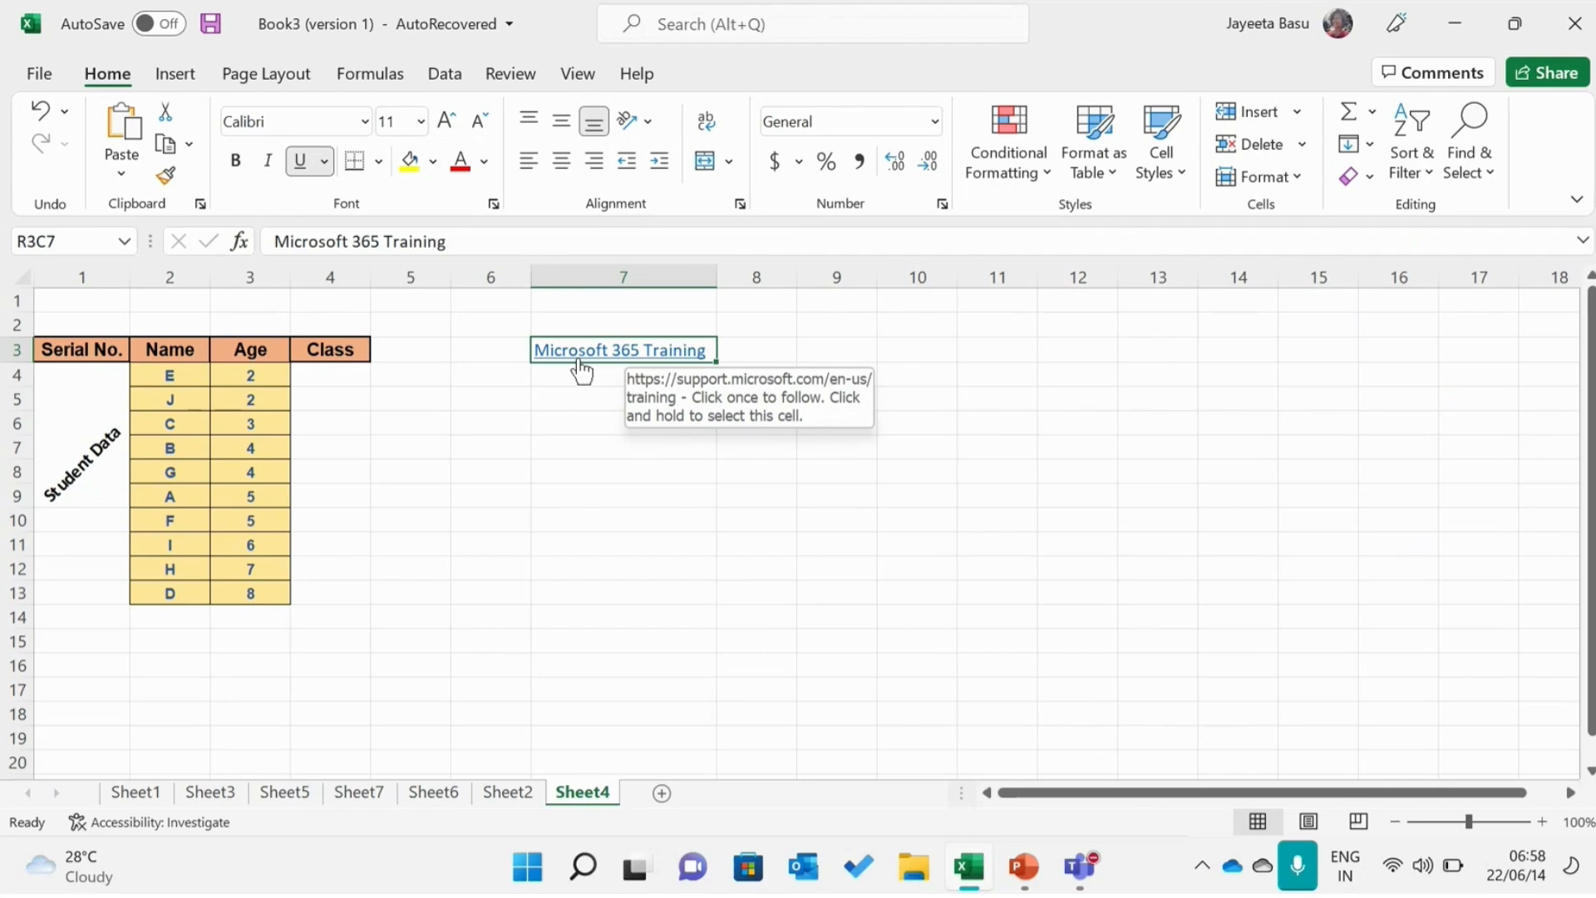
Step: Paste the copied link into cell R3C8 with destination formatting, as plain text "Microsoft 365 Training"
left_click(761, 358)
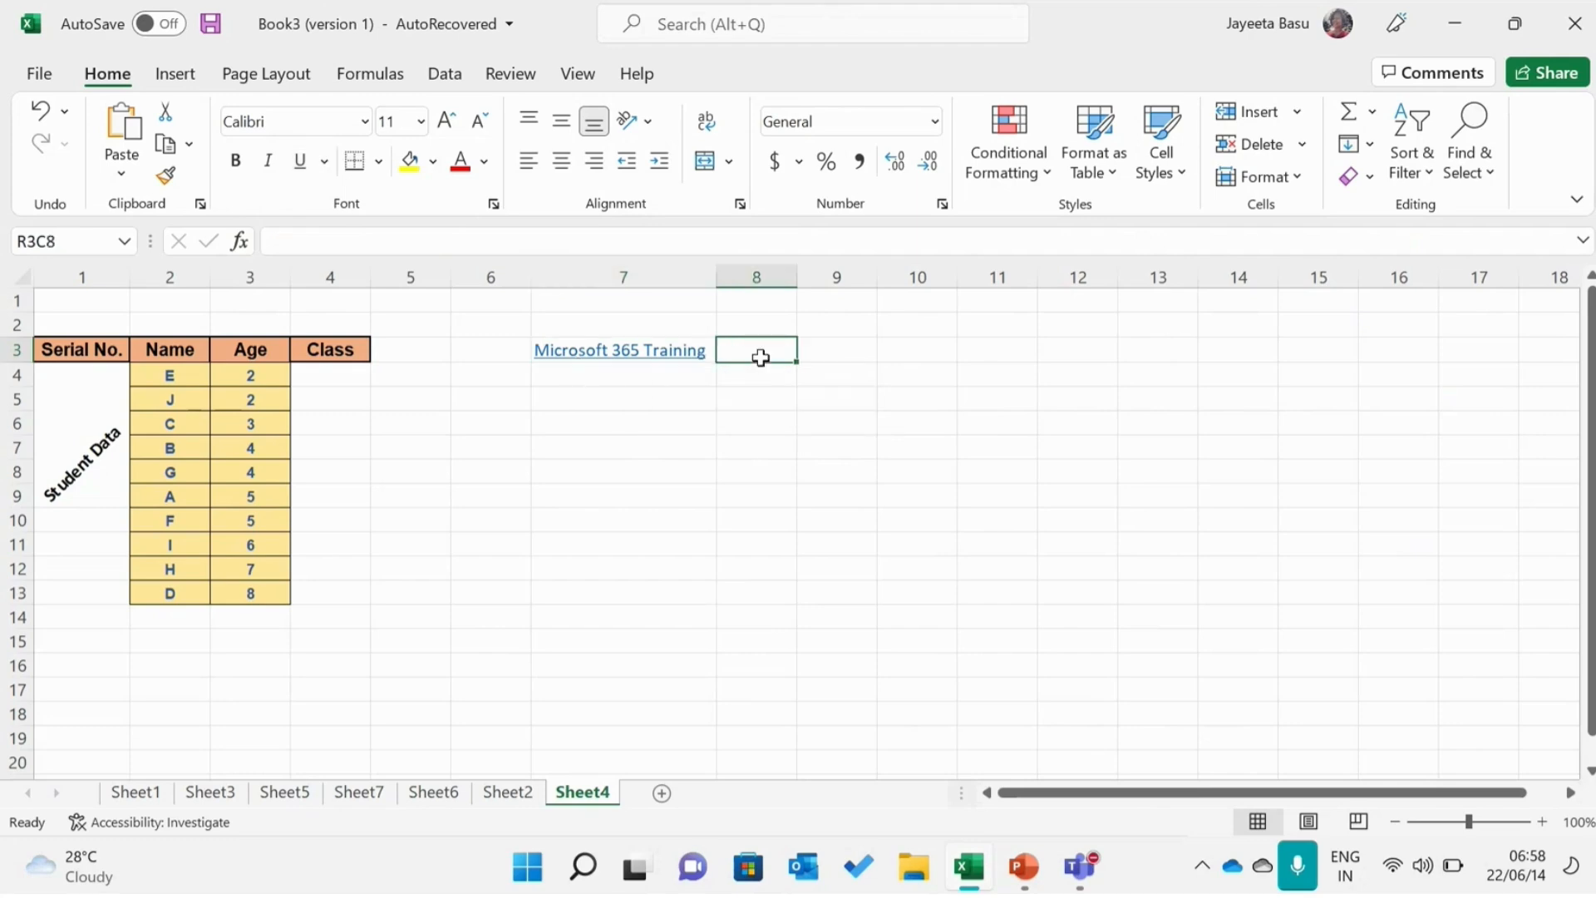
right_click(761, 358)
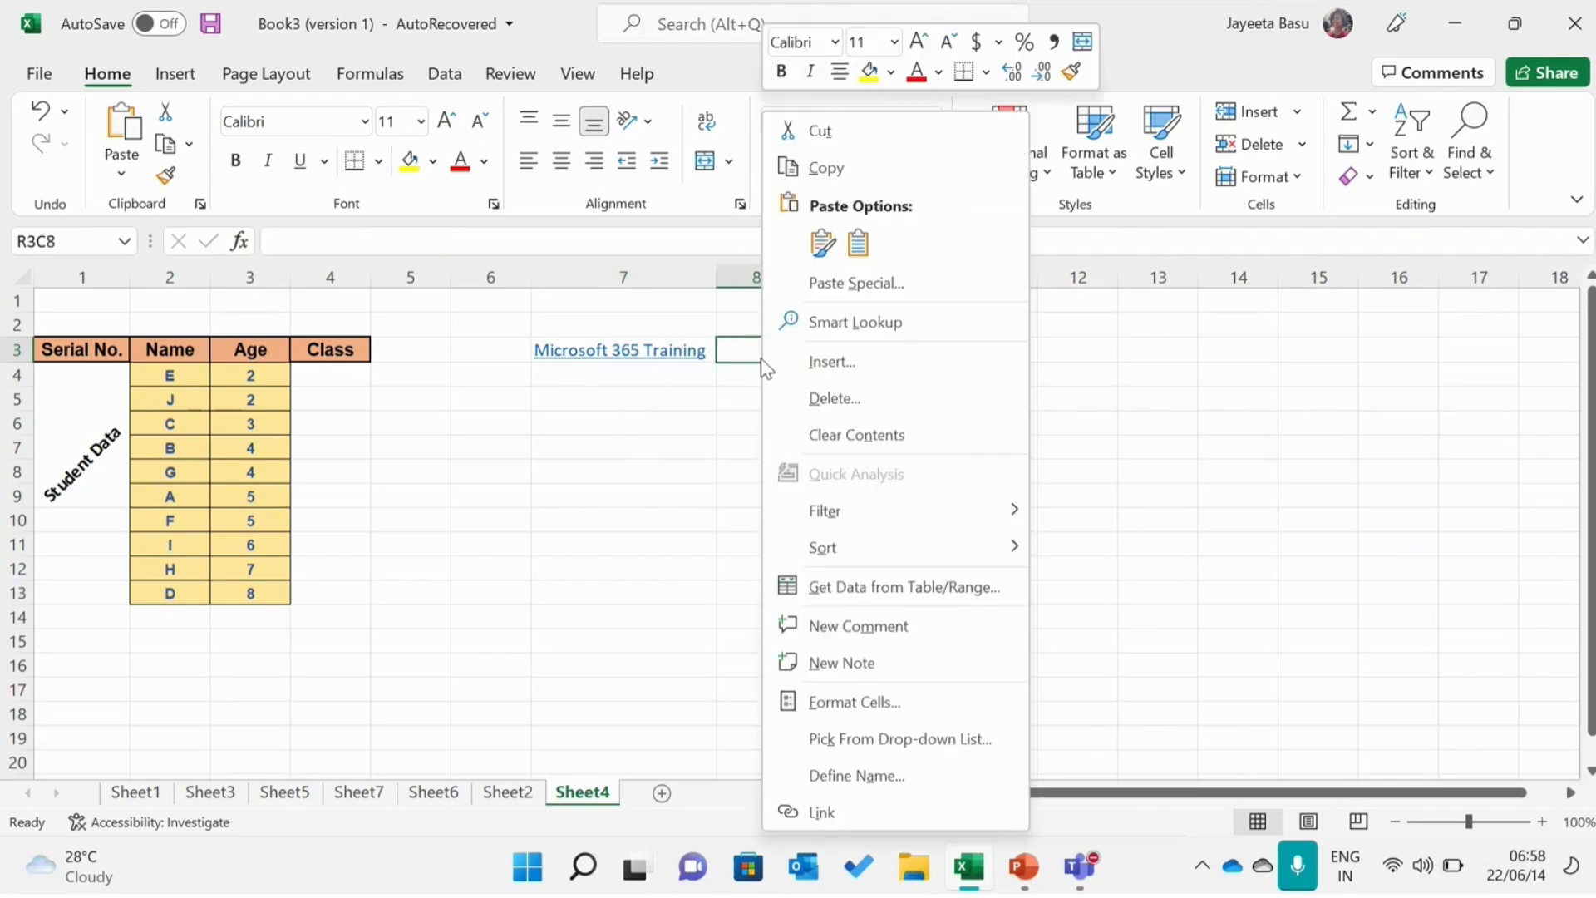
left_click(856, 257)
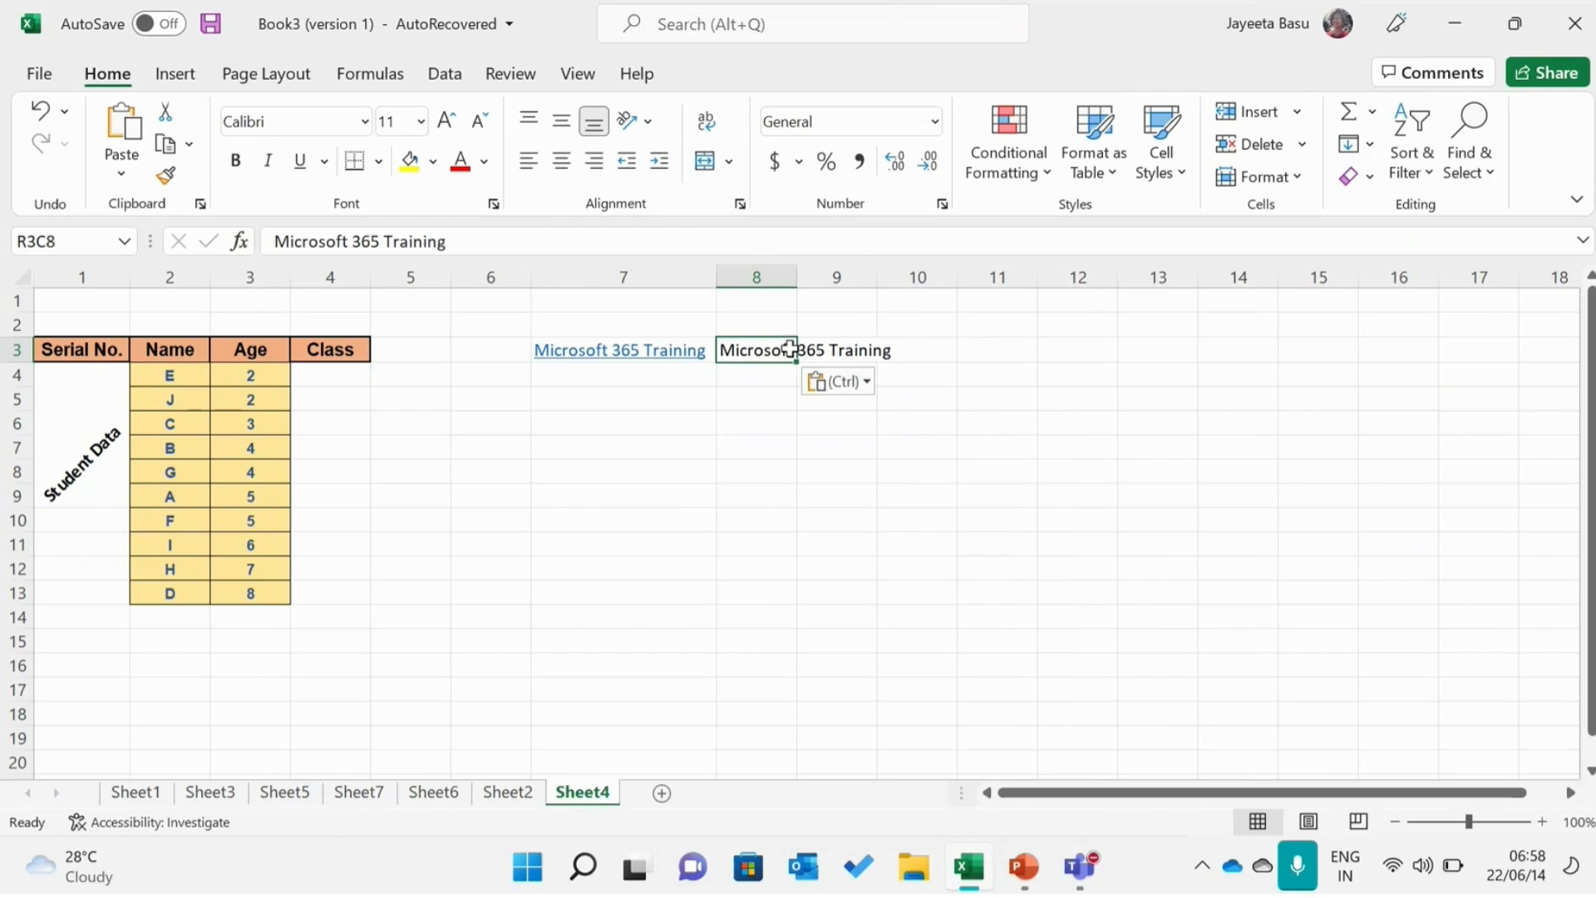
Step: Delete all of the pasted plain text from cell R3C8
double_click(790, 350)
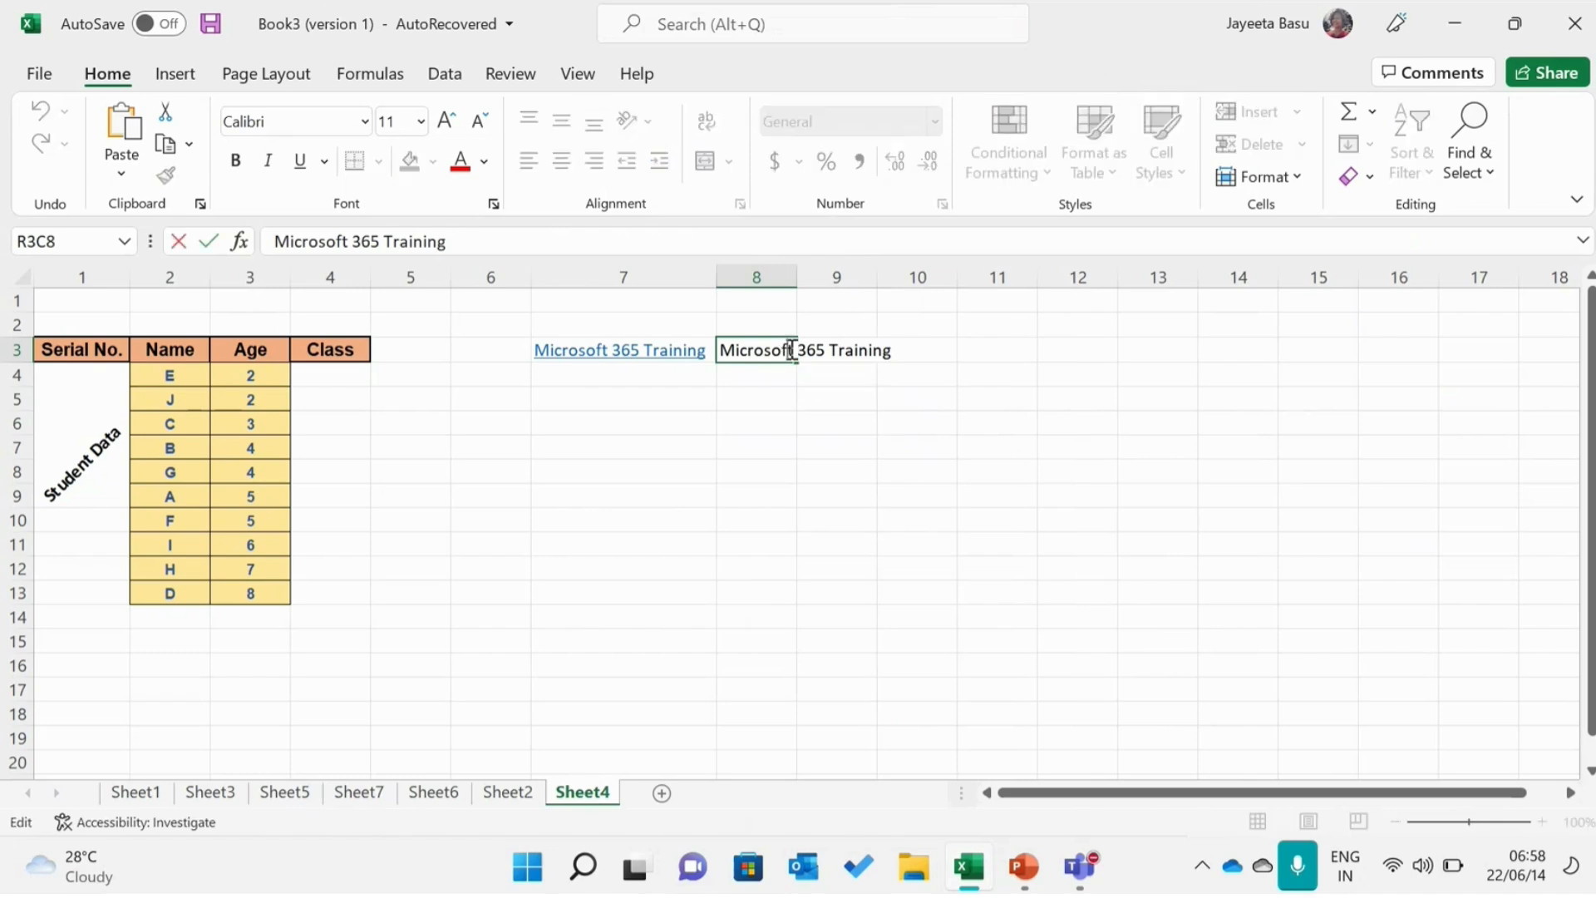
right_click(897, 357)
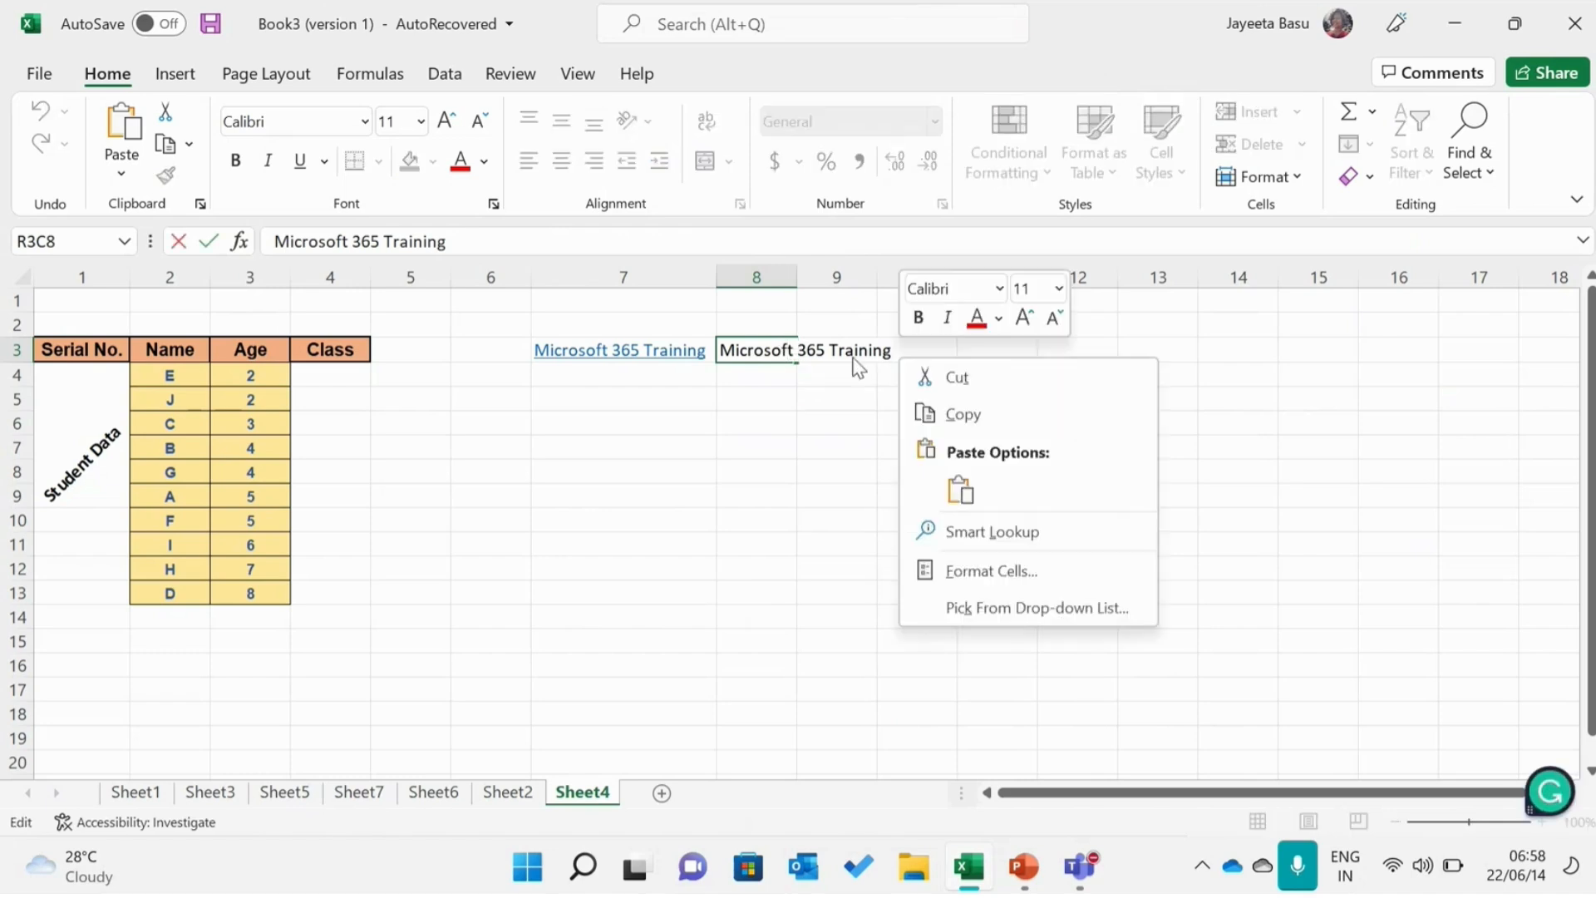
left_click(792, 350)
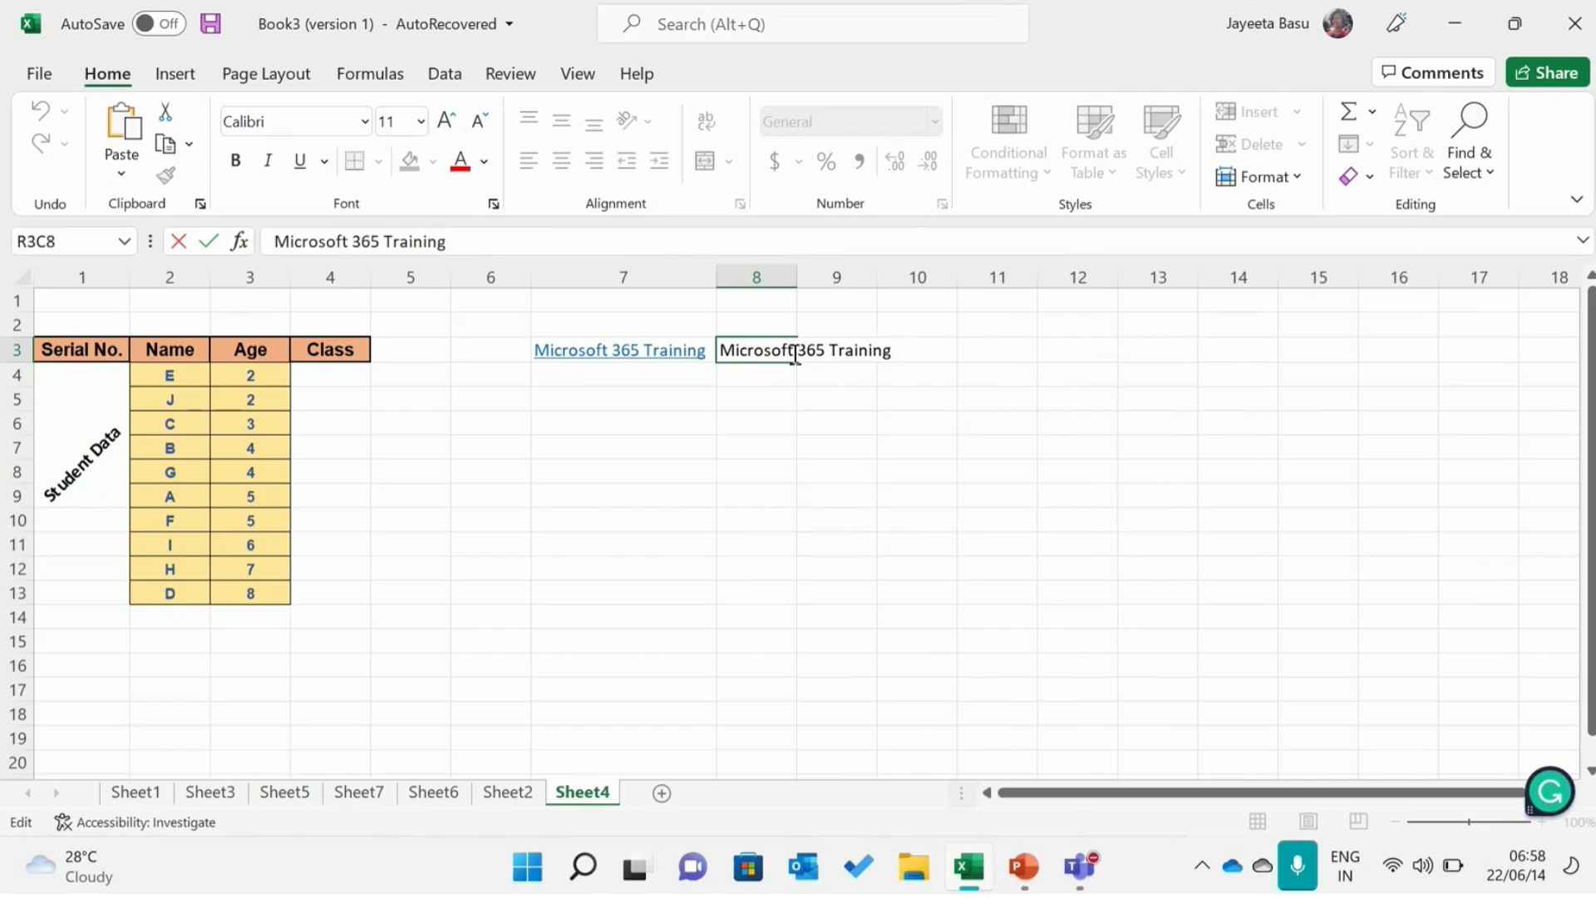
key("BackSpace")
key("Delete")
key("Delete")
key("Delete")
key("Delete")
key("Delete")
key("Delete")
key("Delete")
key("Delete")
key("Delete")
key("Delete")
key("Delete")
key("Delete")
key("Delete")
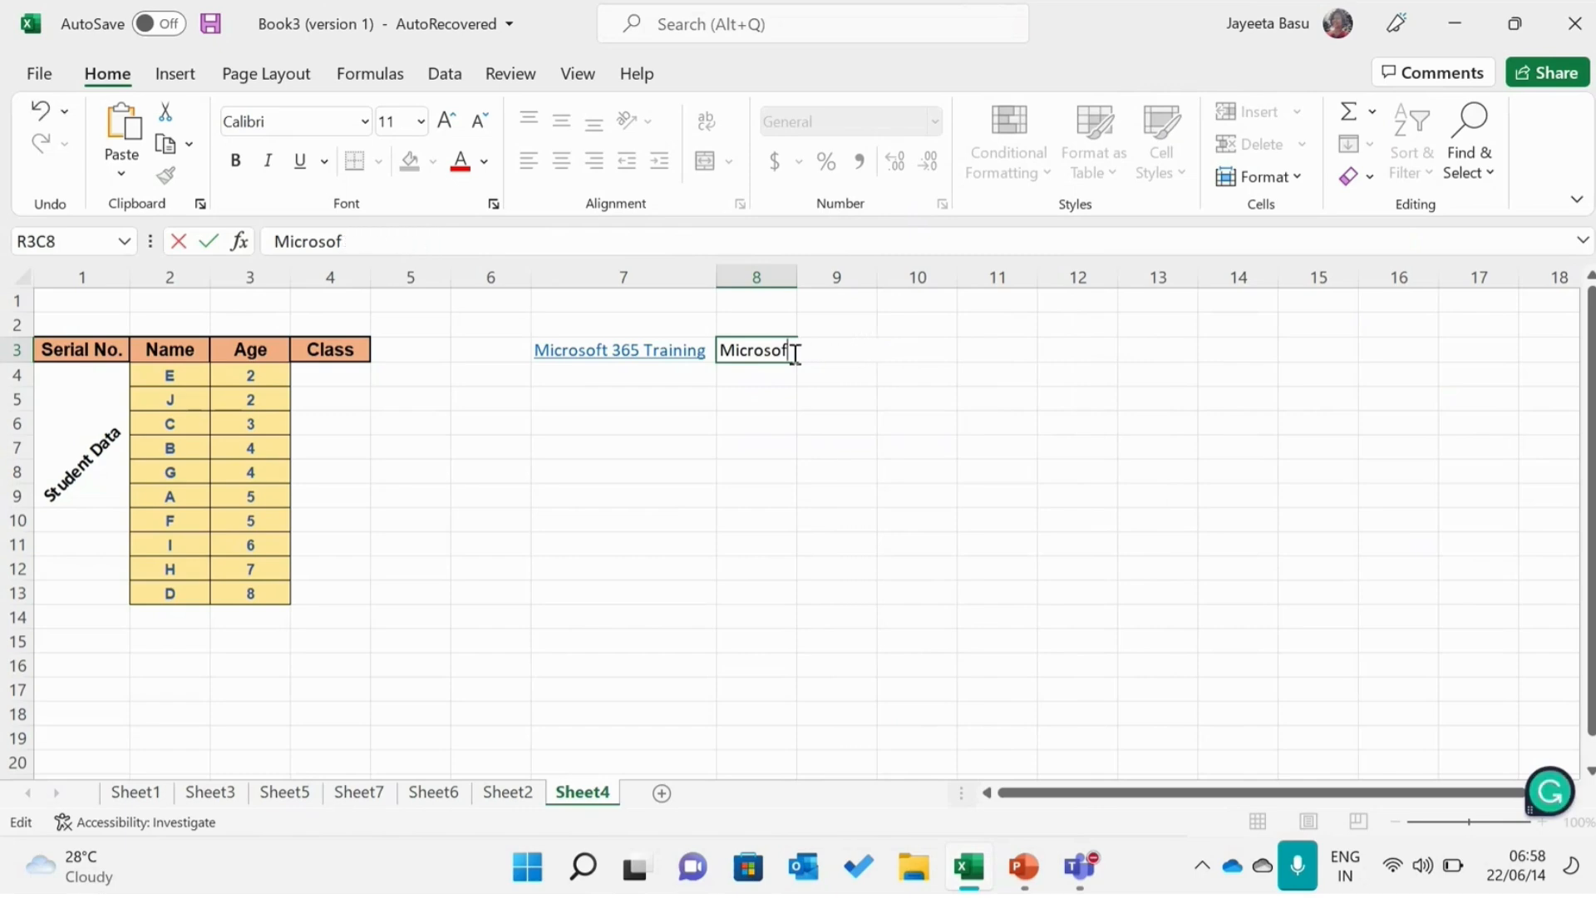
key("BackSpace")
key("BackSpace")
key("BackSpace")
key("BackSpace")
key("BackSpace")
key("BackSpace")
key("BackSpace")
key("BackSpace")
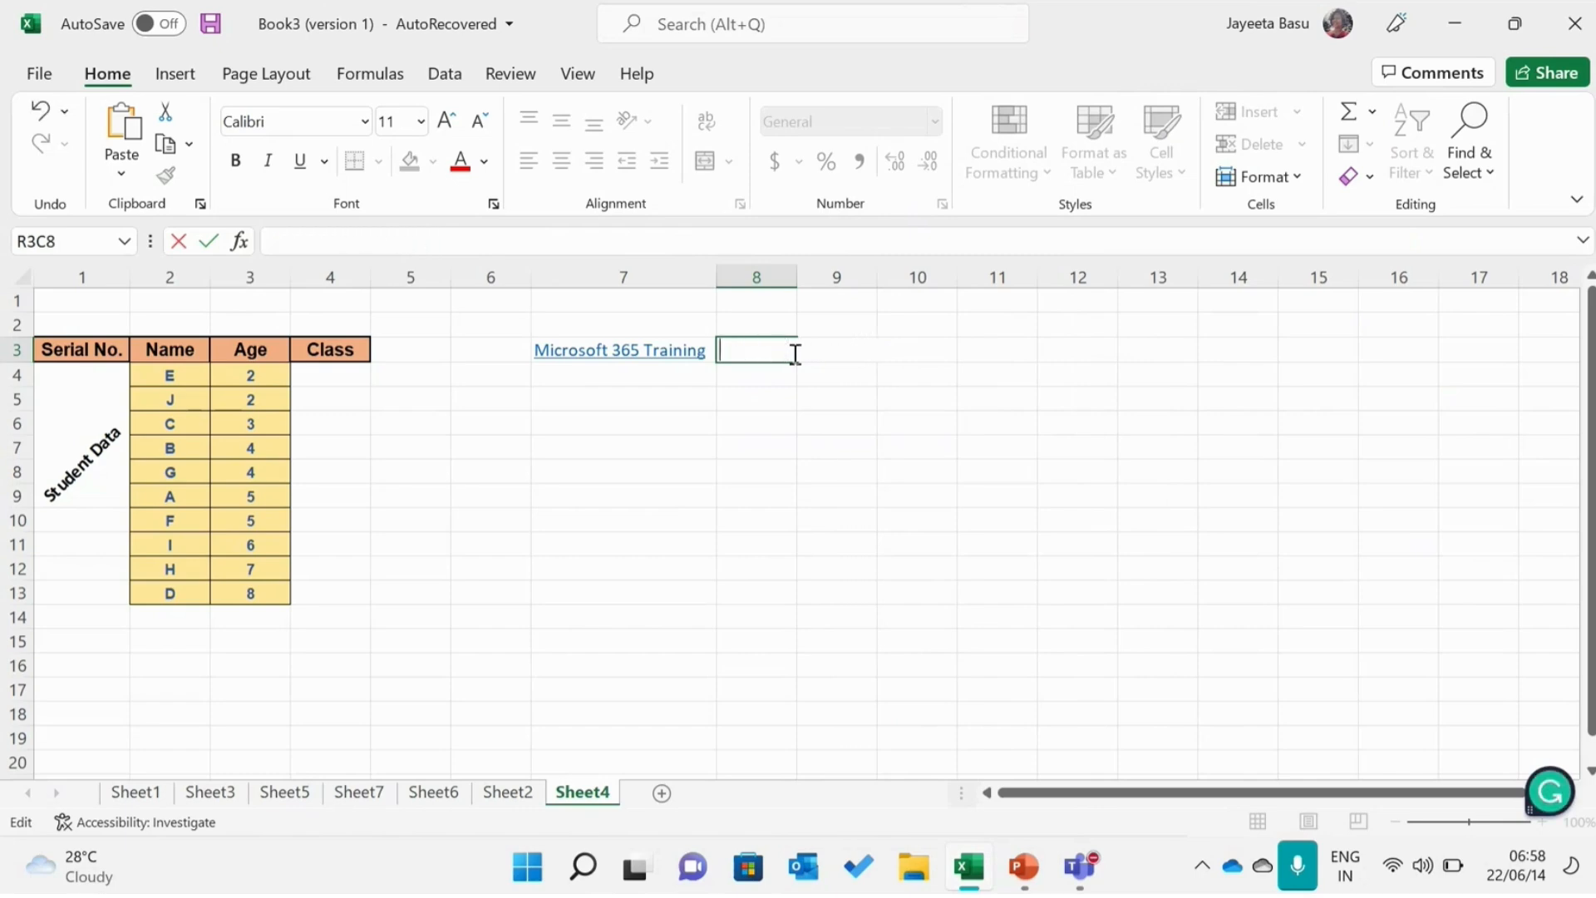
Step: Follow the Microsoft 365 Training link in R3C7 to its web page, and return to the Excel workbook
left_click(588, 356)
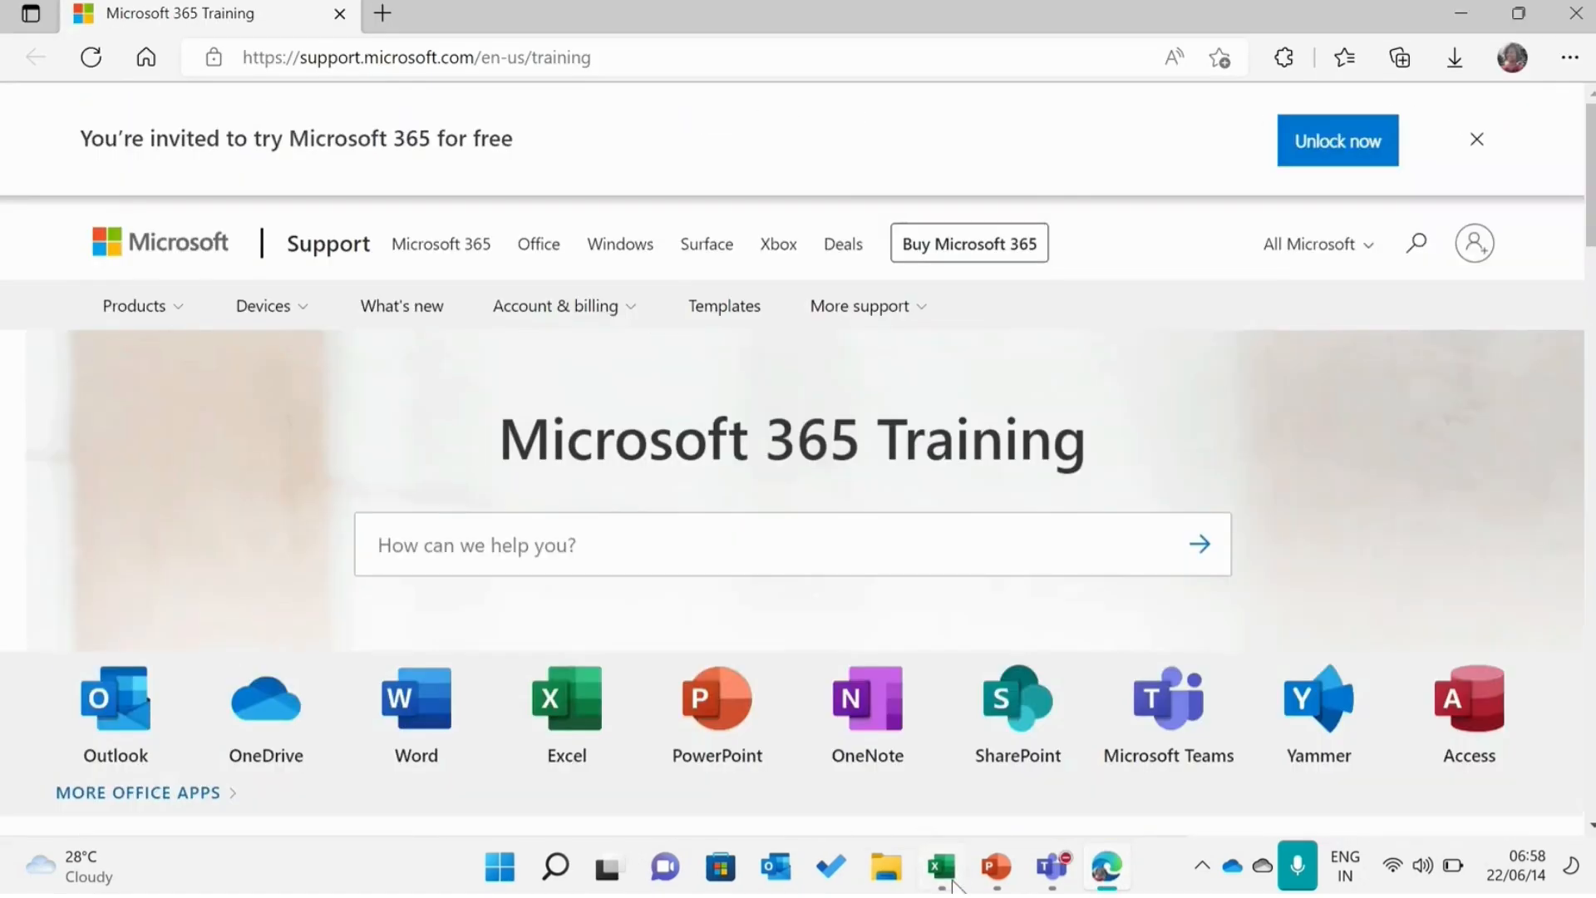
left_click(941, 869)
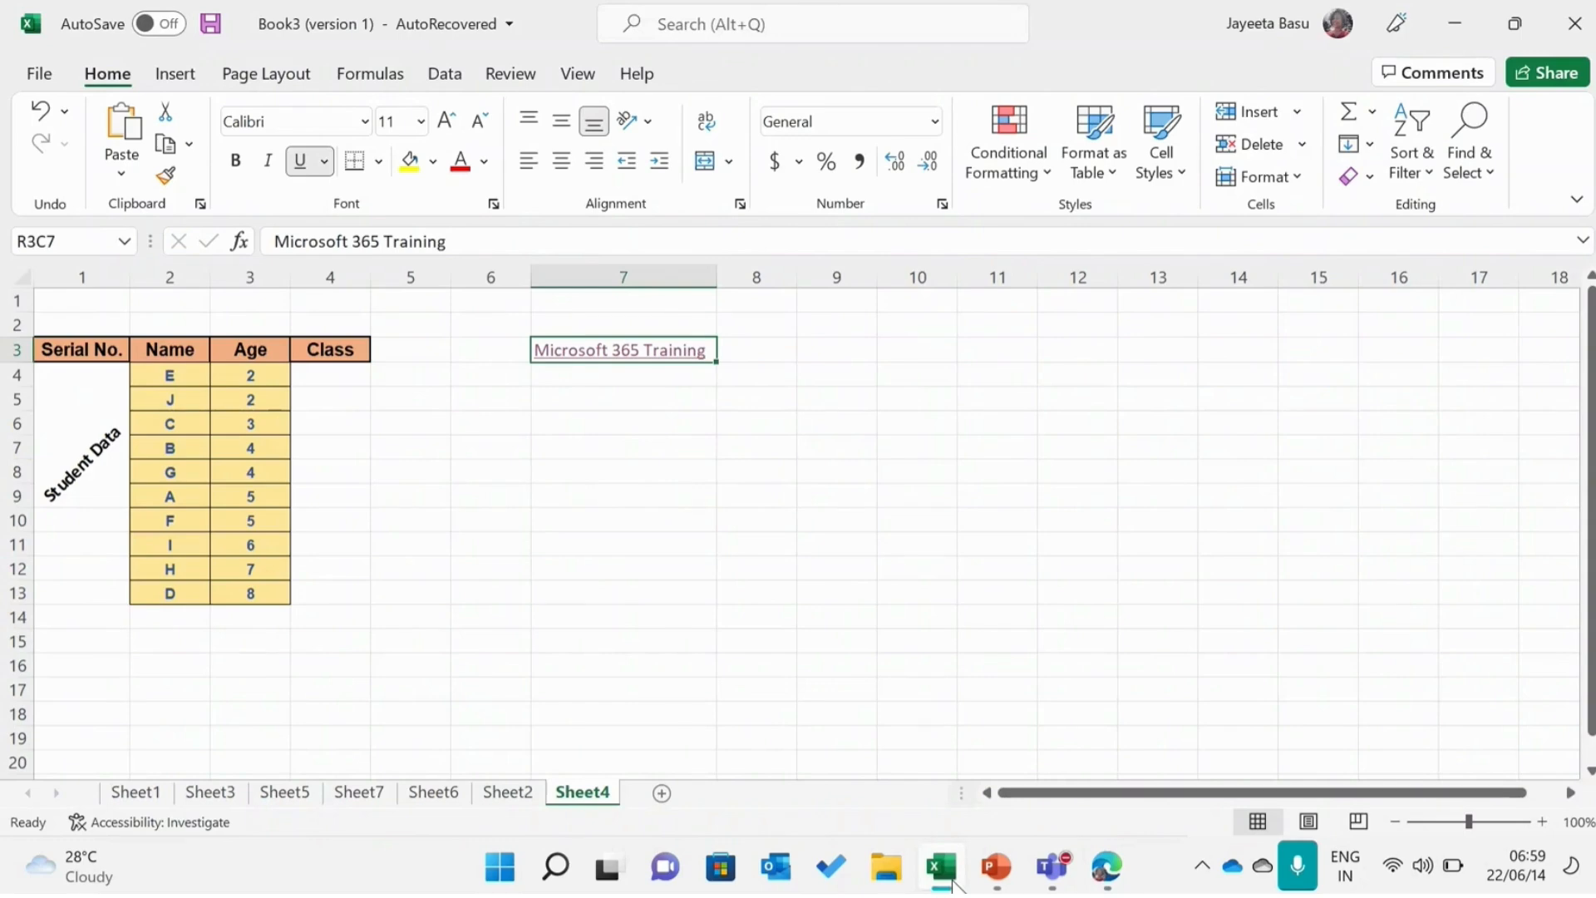
Step: Paste the copied Microsoft 365 Training link into cell R4C7, keeping its source formatting
left_click(604, 376)
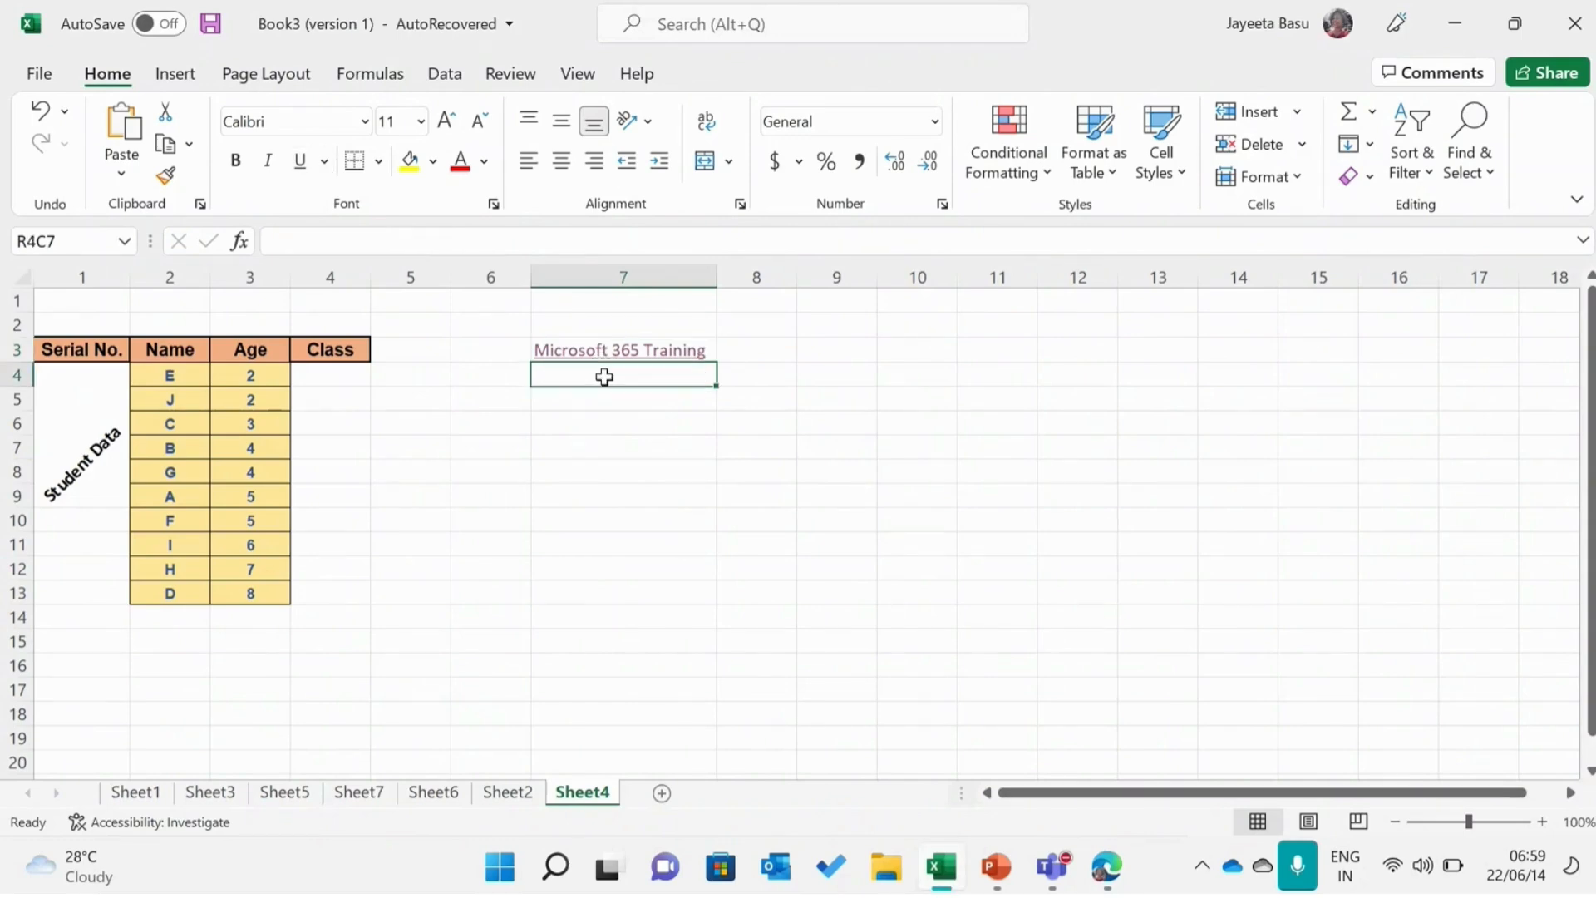
right_click(604, 377)
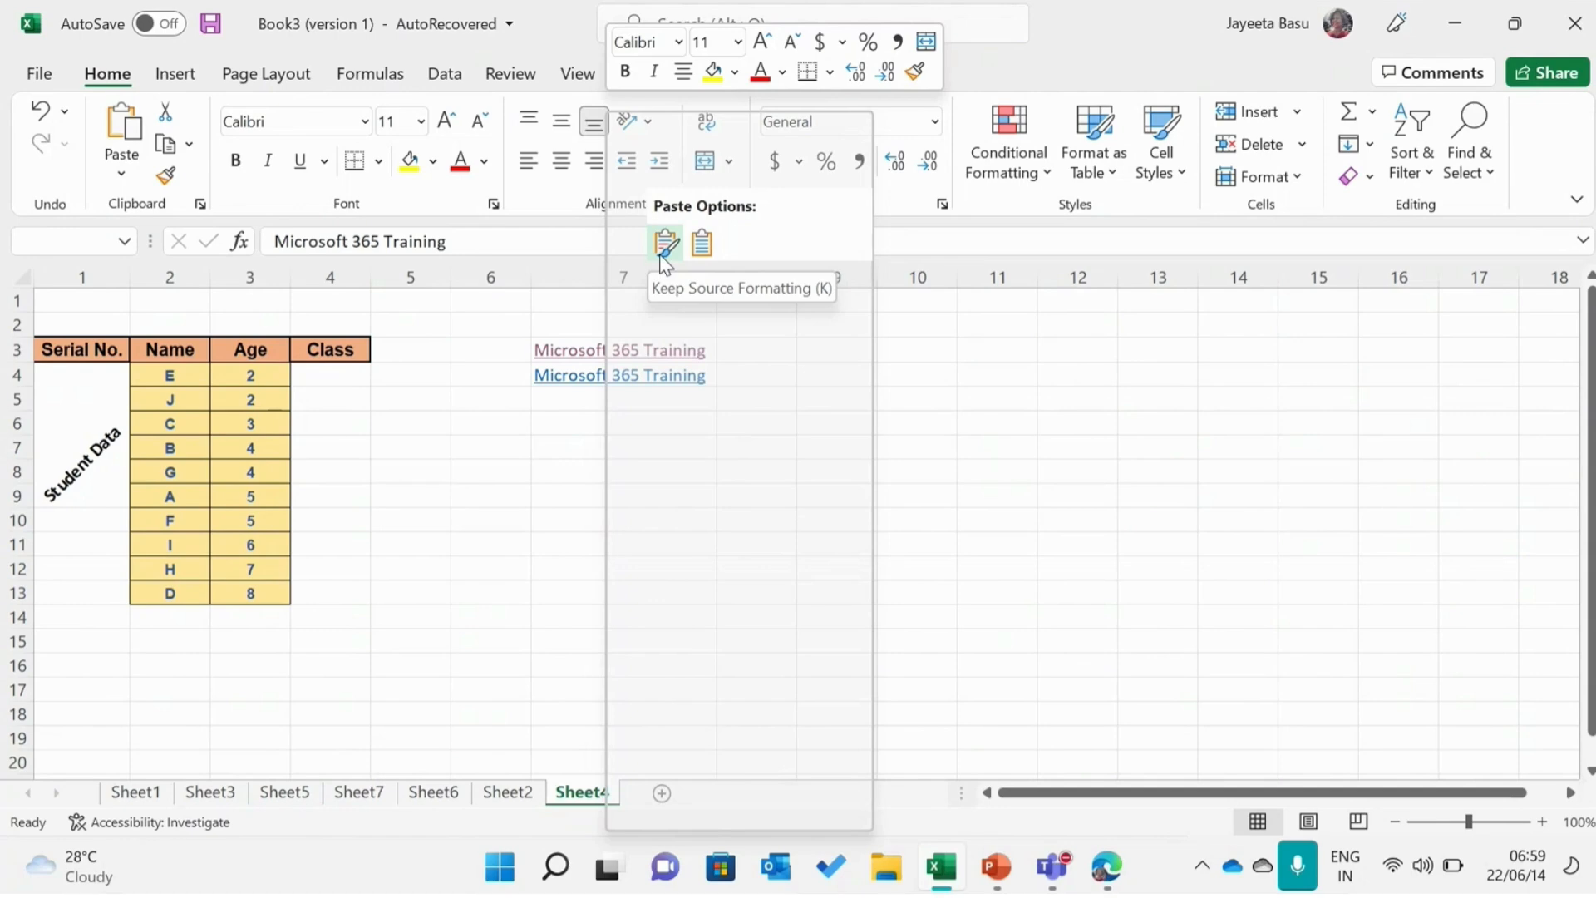
left_click(663, 256)
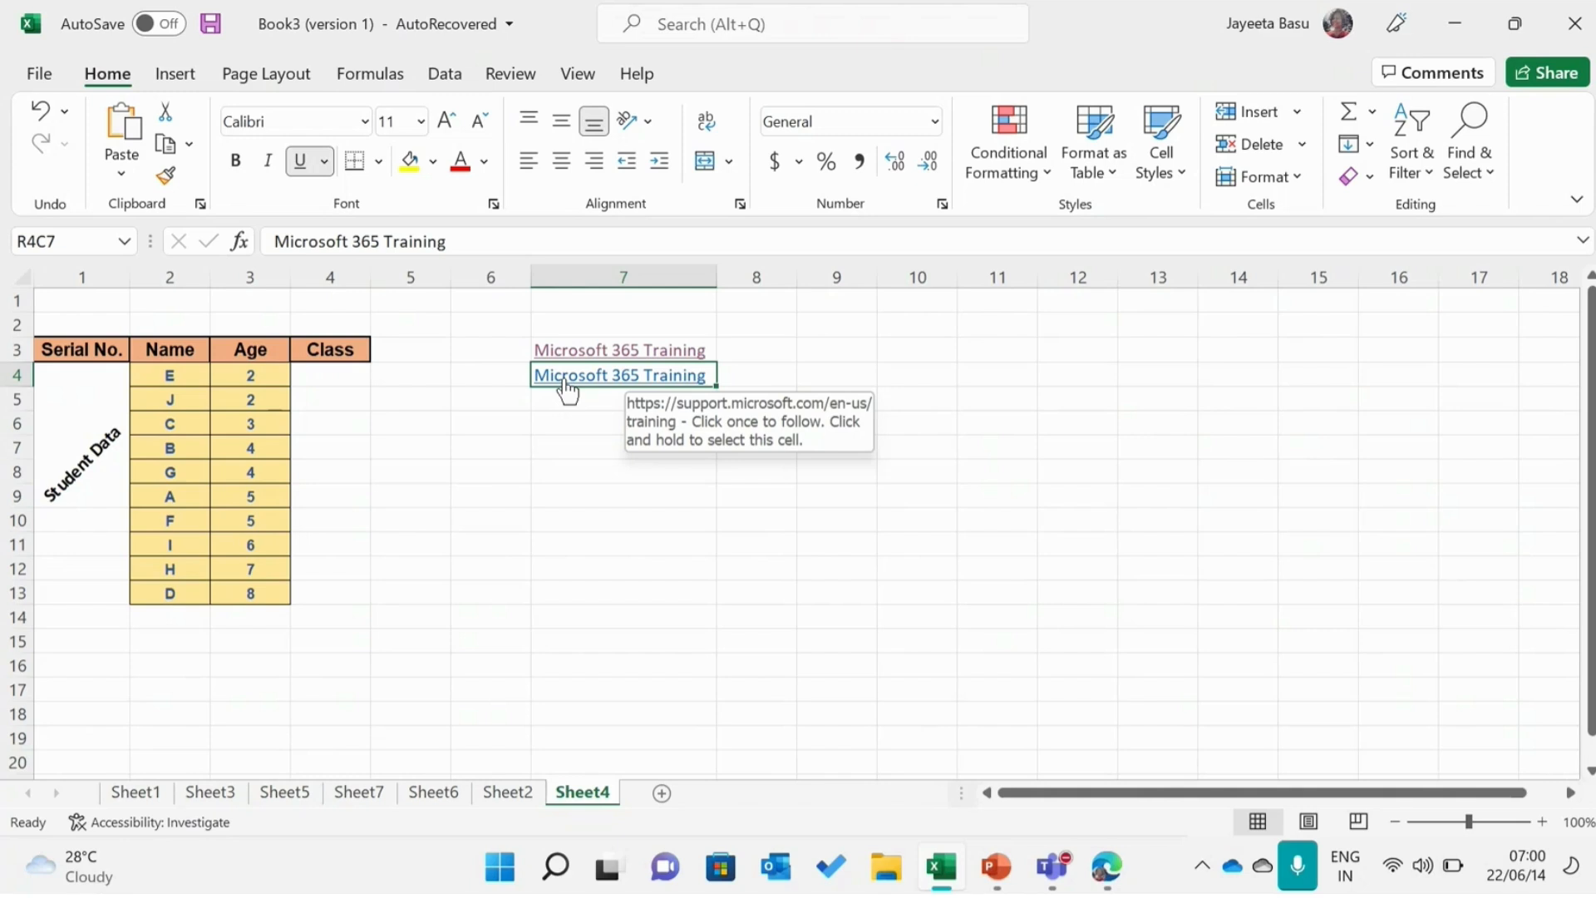
key("ctrl+v")
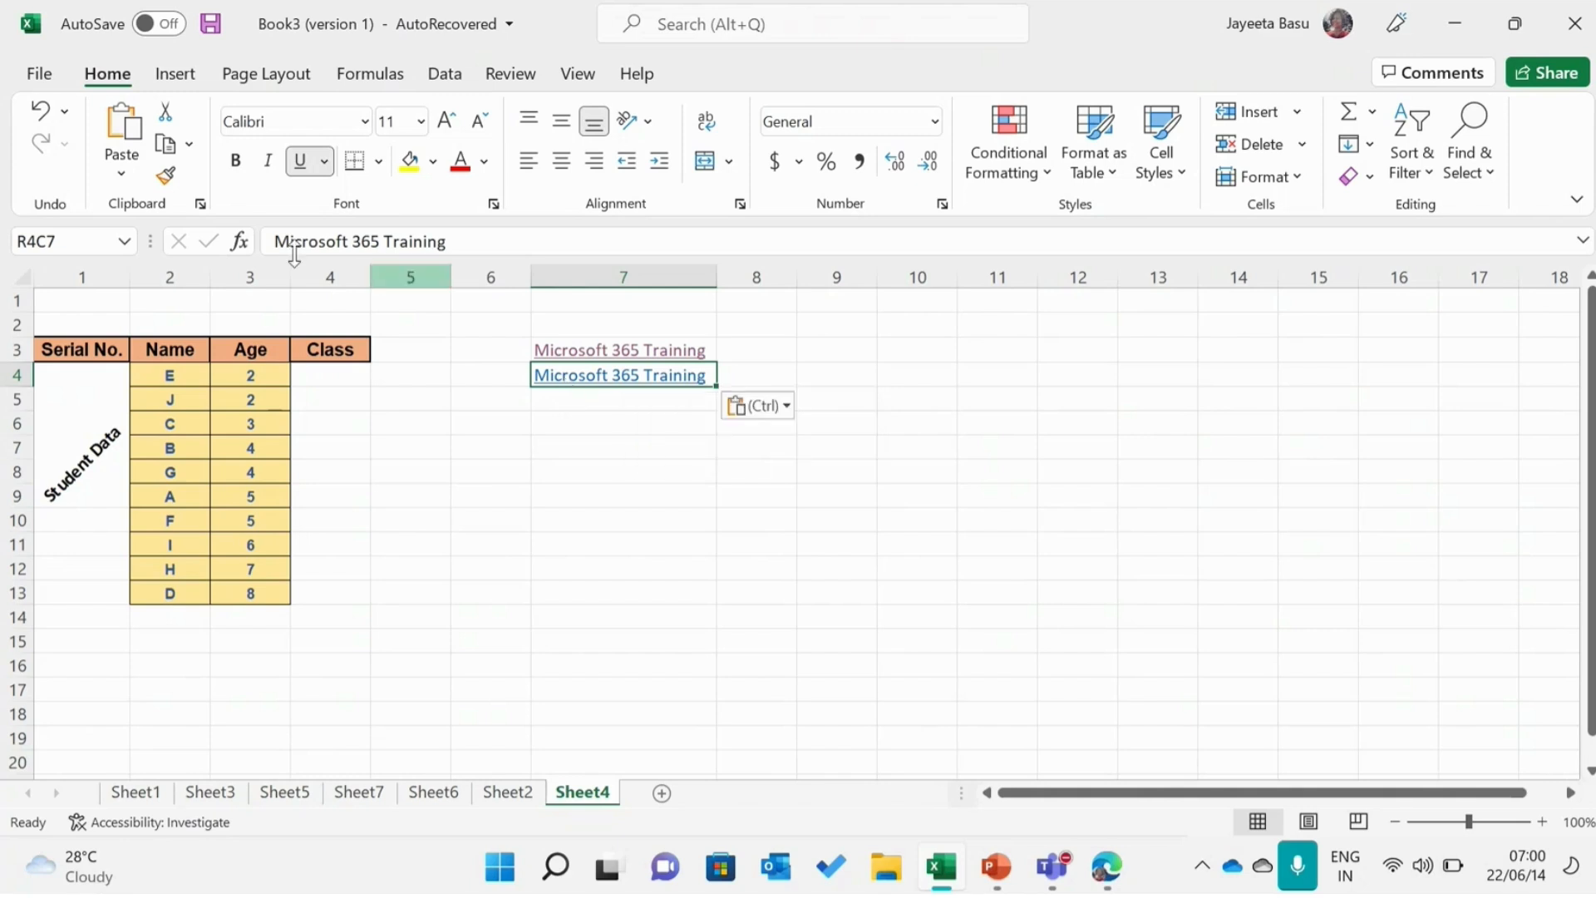
left_click(121, 178)
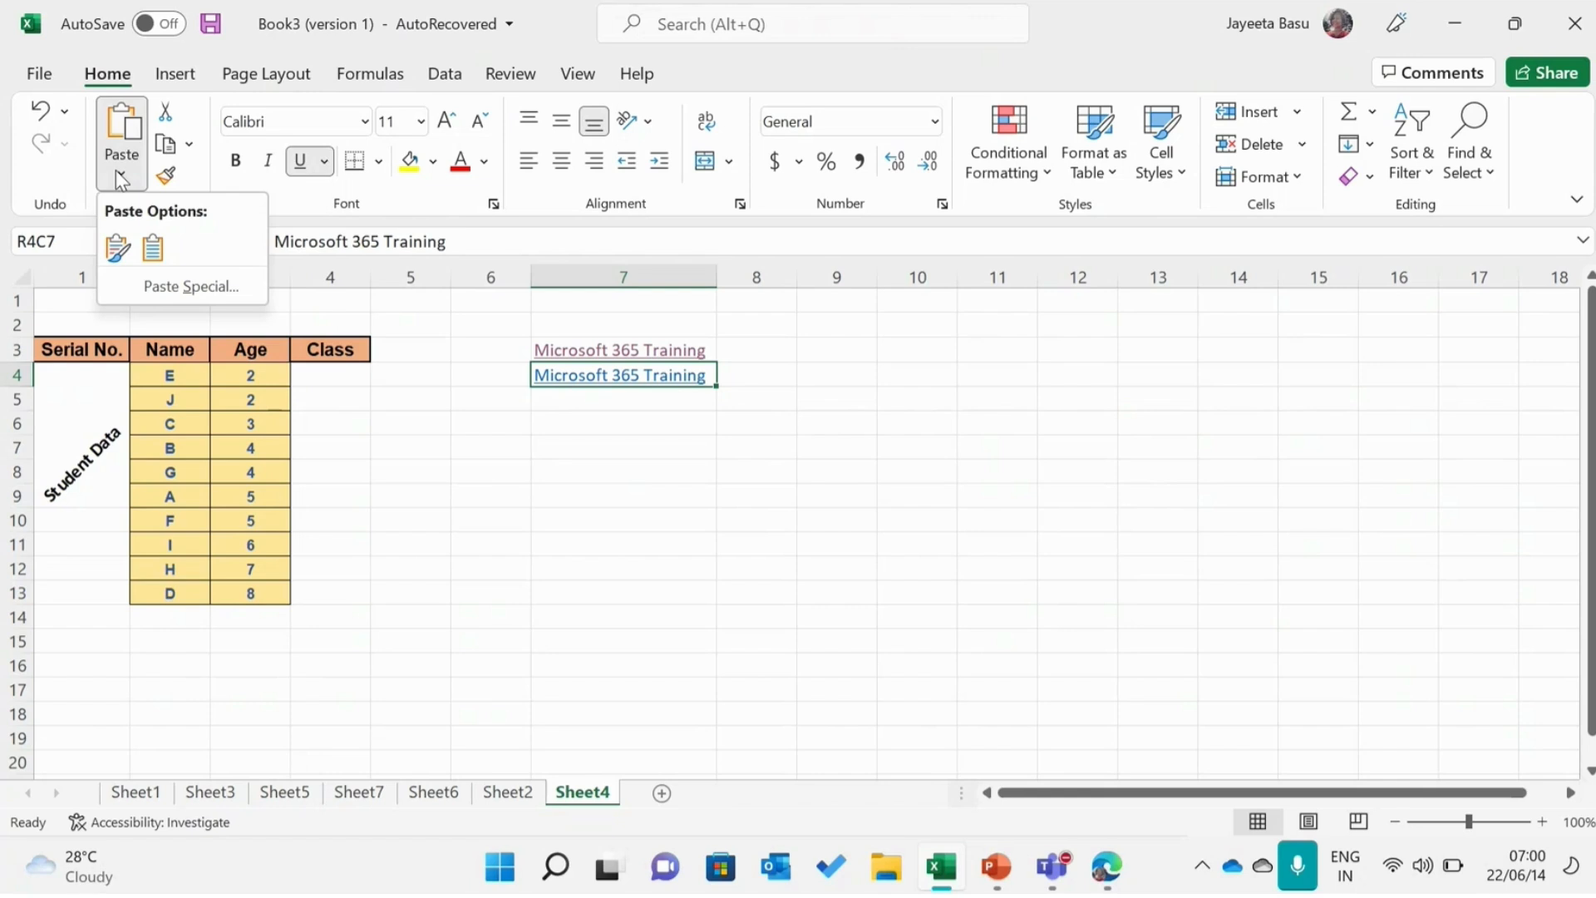
left_click(154, 247)
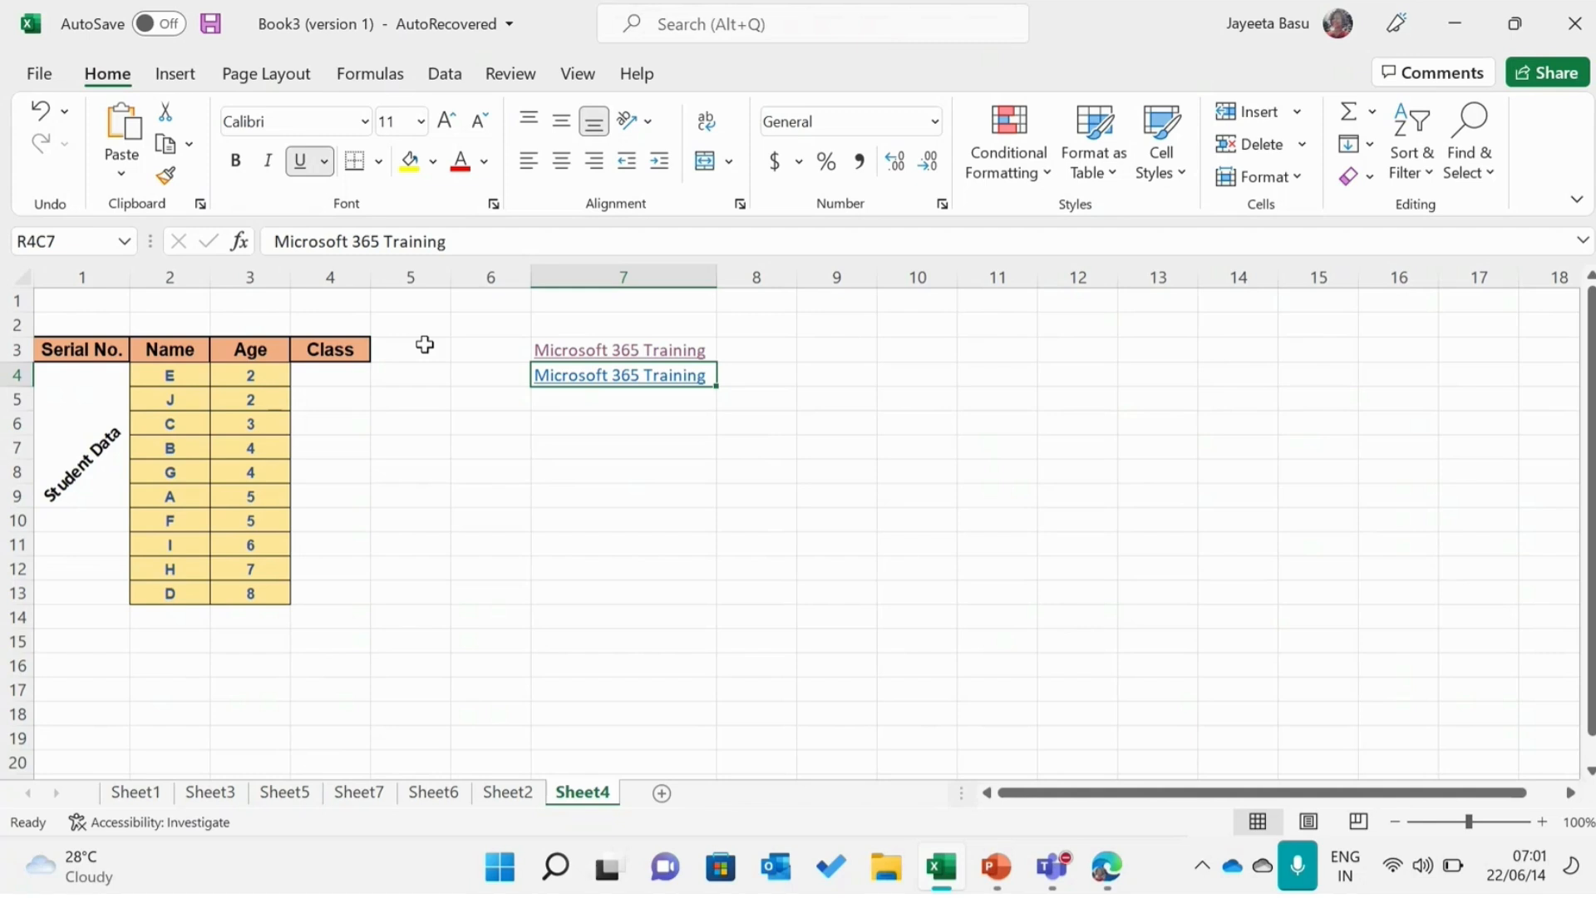
Step: Switch to the PowerPoint presentation, show the Paste Special slide in the slide show, and end the show
left_click(997, 873)
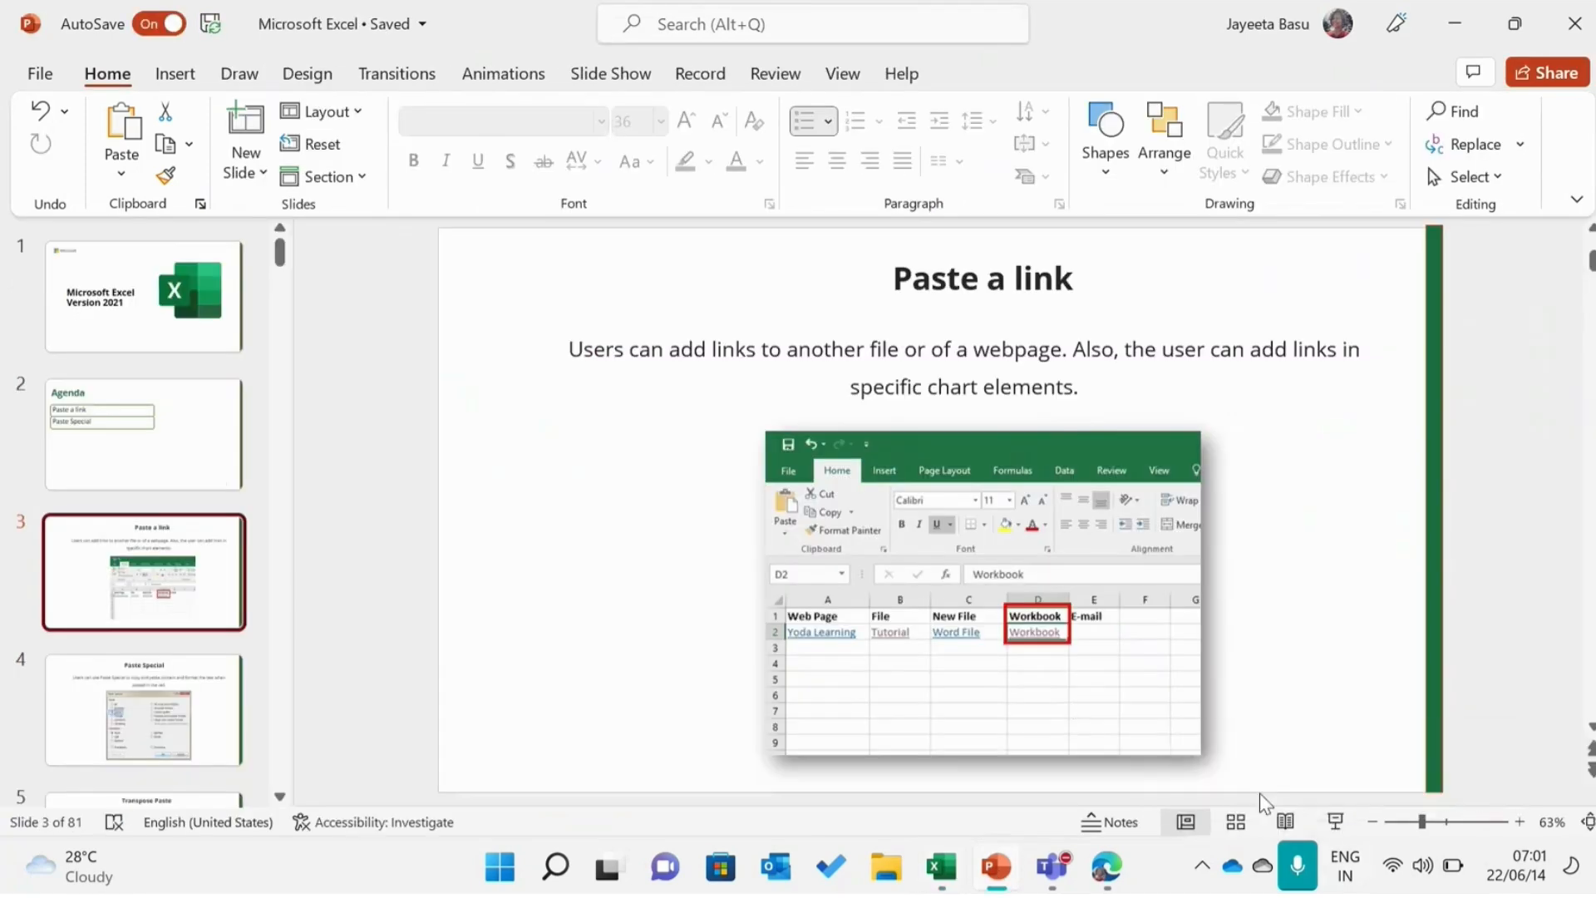
left_click(1331, 821)
key("Right")
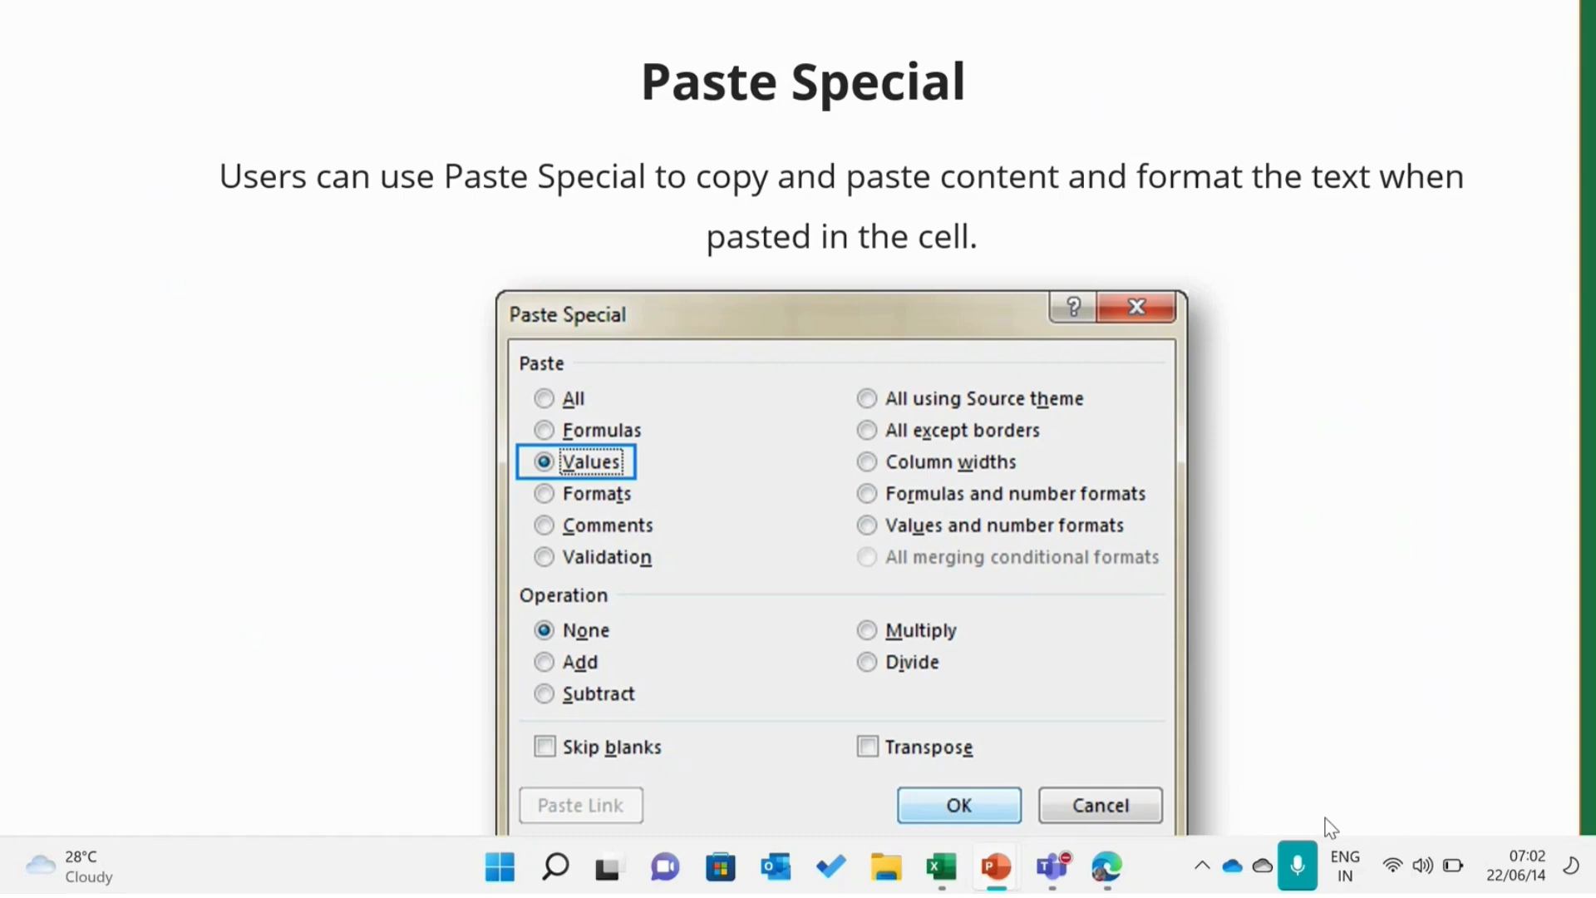
key("Escape")
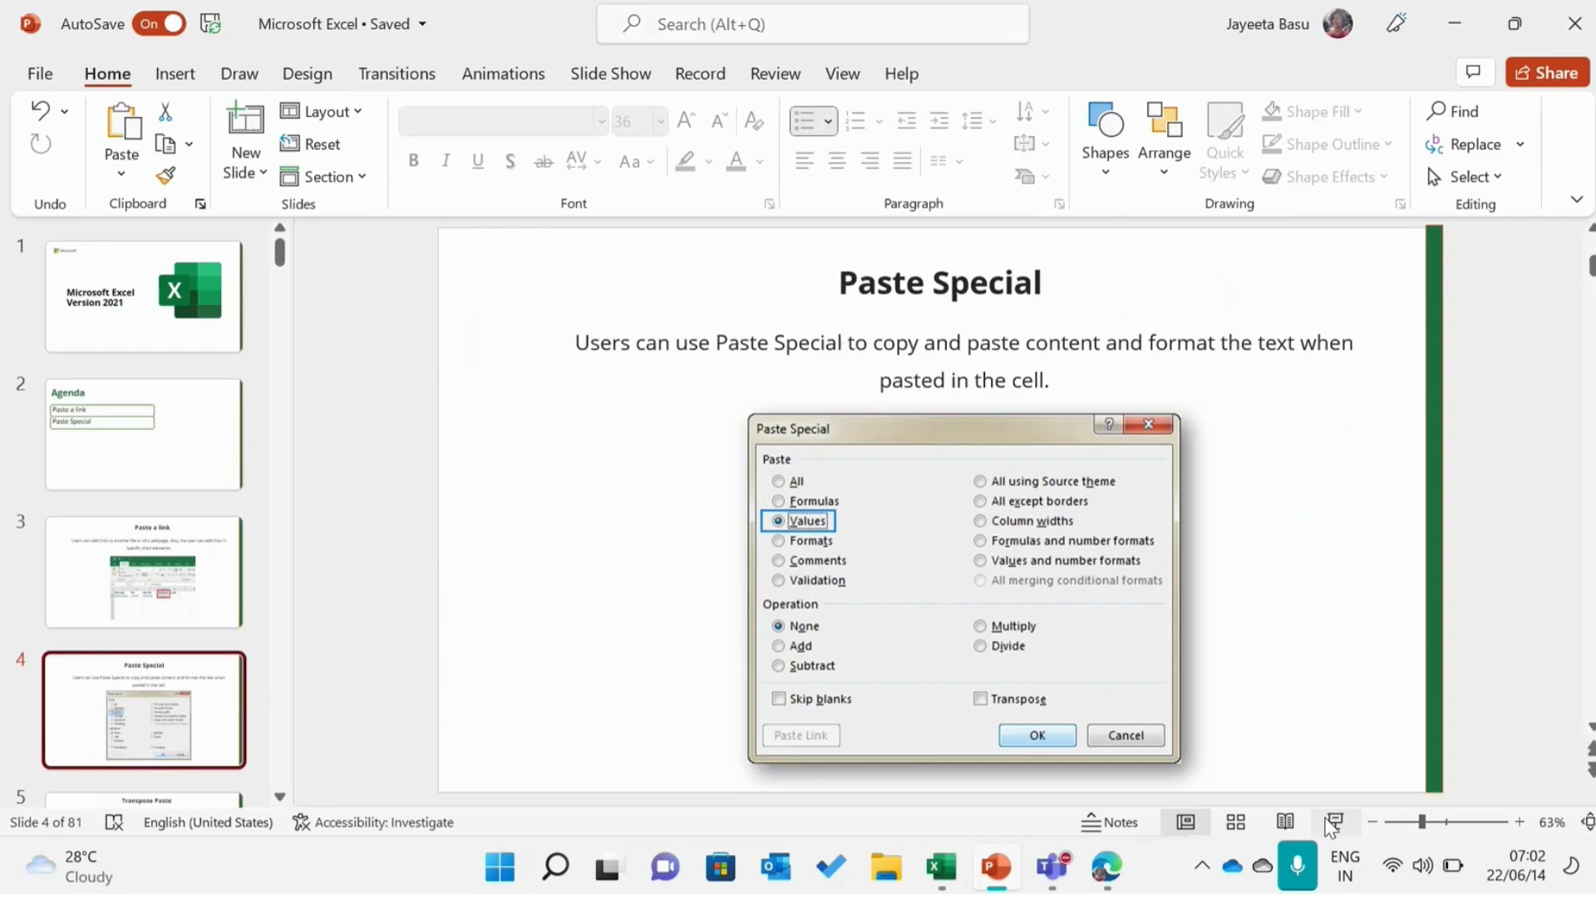
Step: Switch back to the Excel workbook and enter the headers Name in R5C10 and Age in R5C11
key("alt+Tab")
left_click(904, 402)
type("Name")
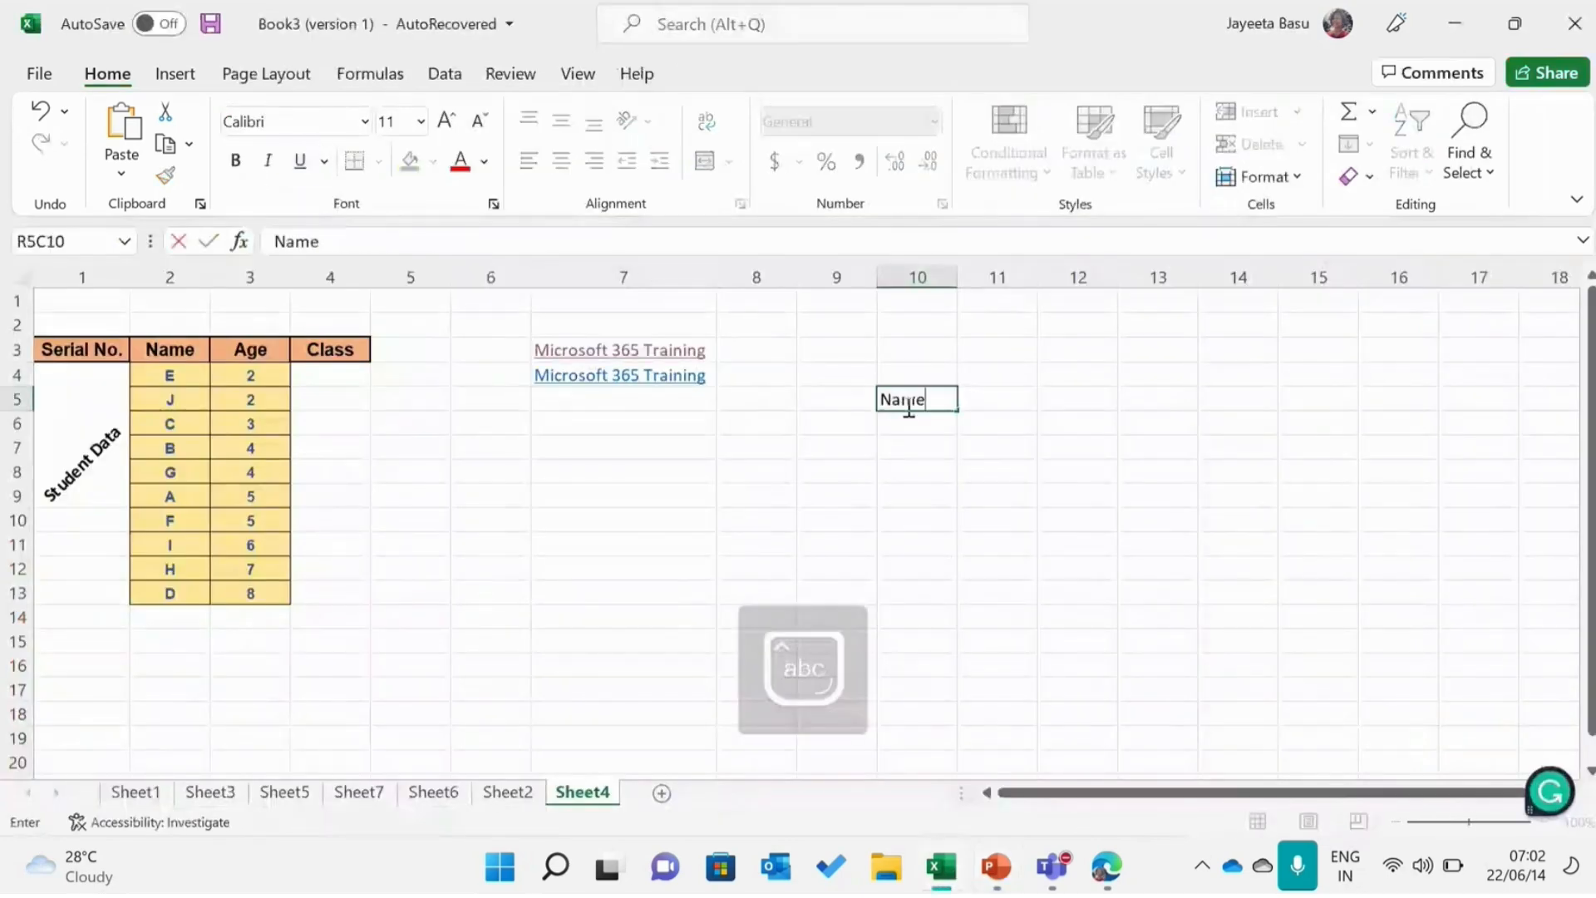
left_click(1013, 400)
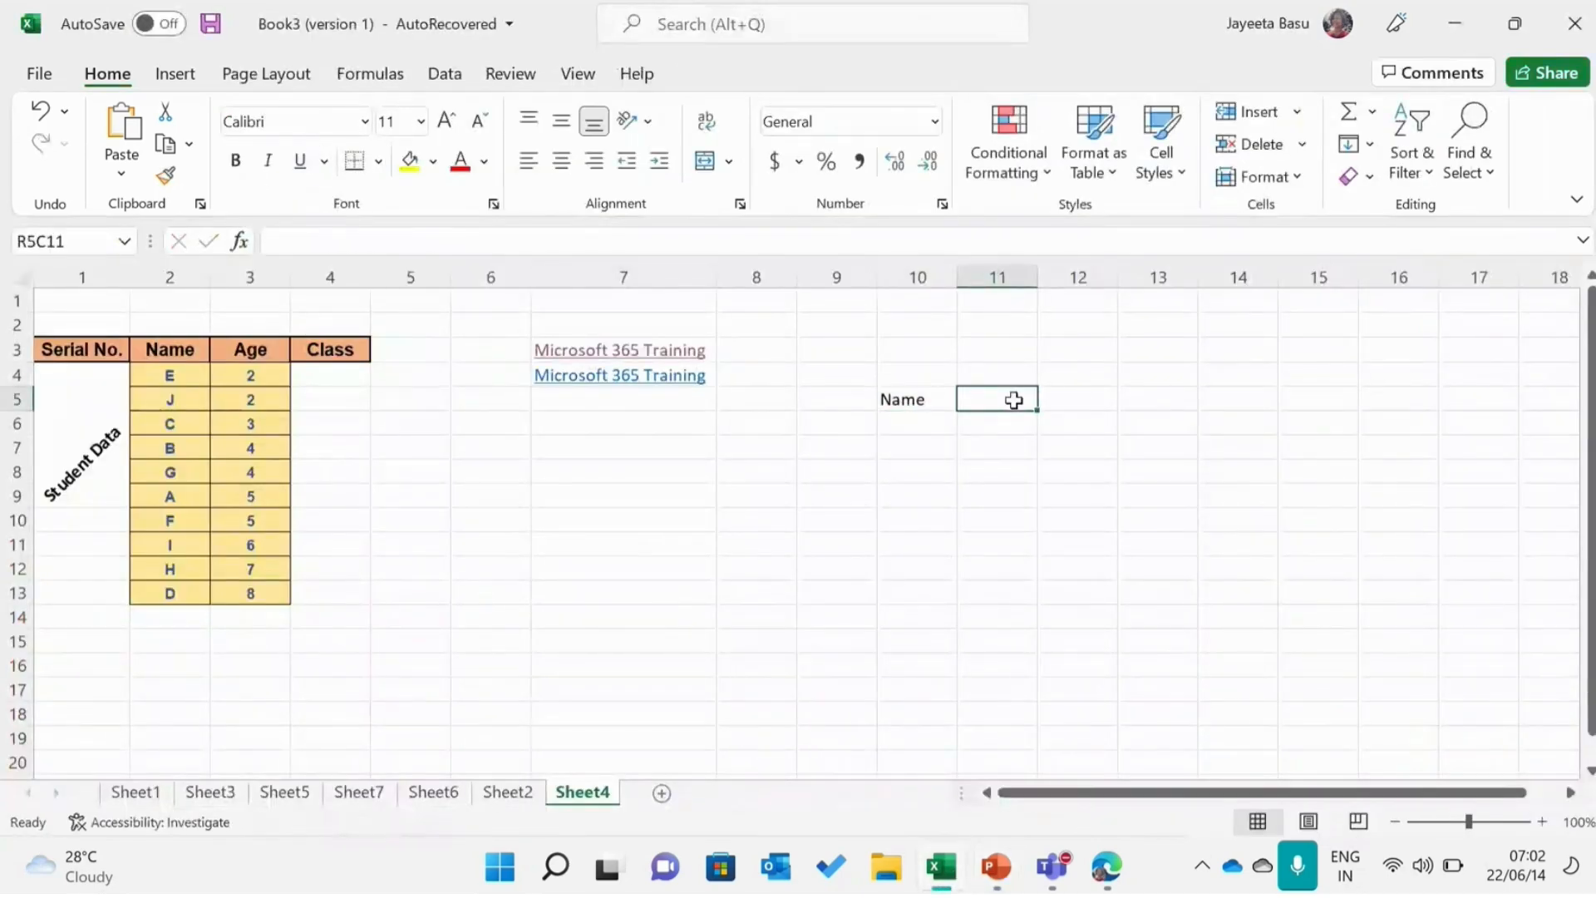
key("Caps_Lock")
type("A")
key("Caps_Lock")
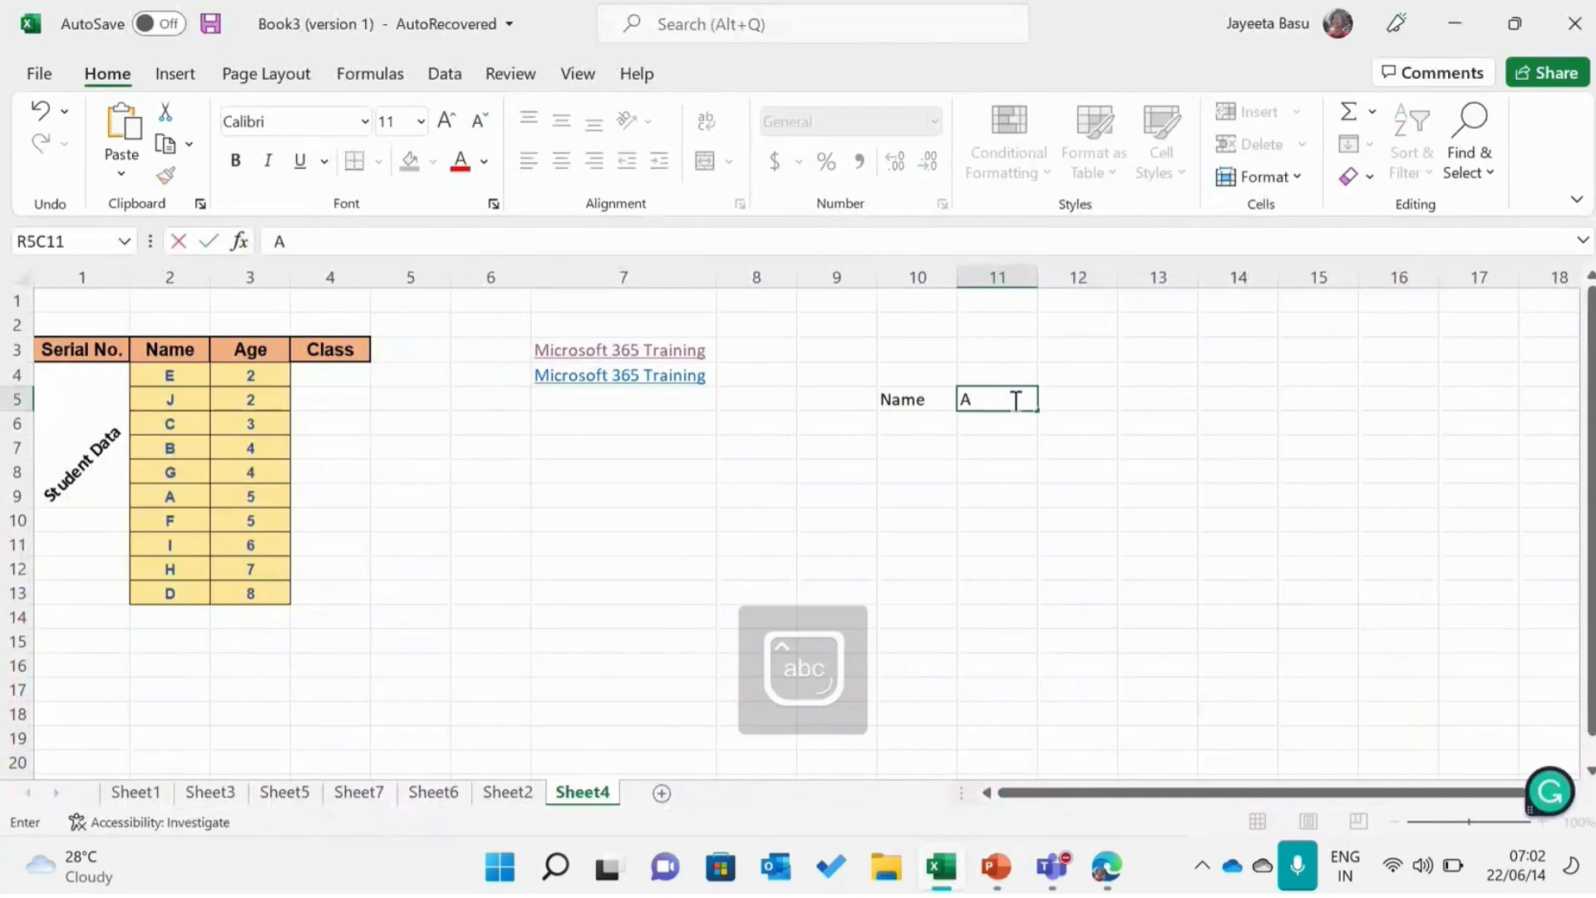
type("ge")
Step: Add the headers Class in R5C12 and "Roll No." in R5C13
left_click(1070, 398)
key("Caps_Lock")
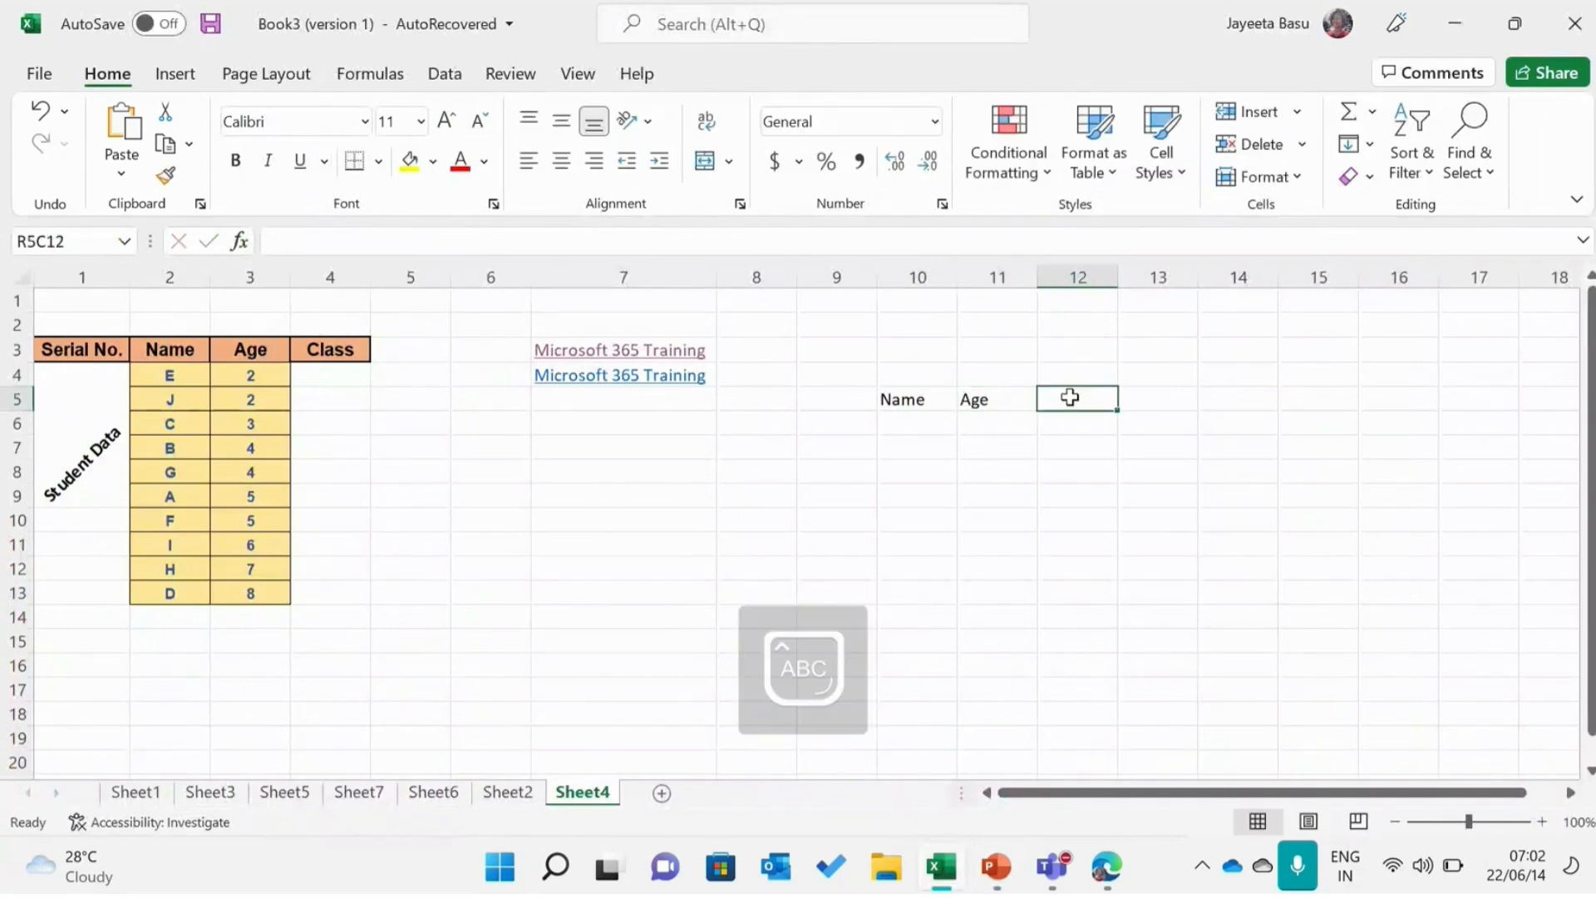
type("C")
key("Caps_Lock")
type("la")
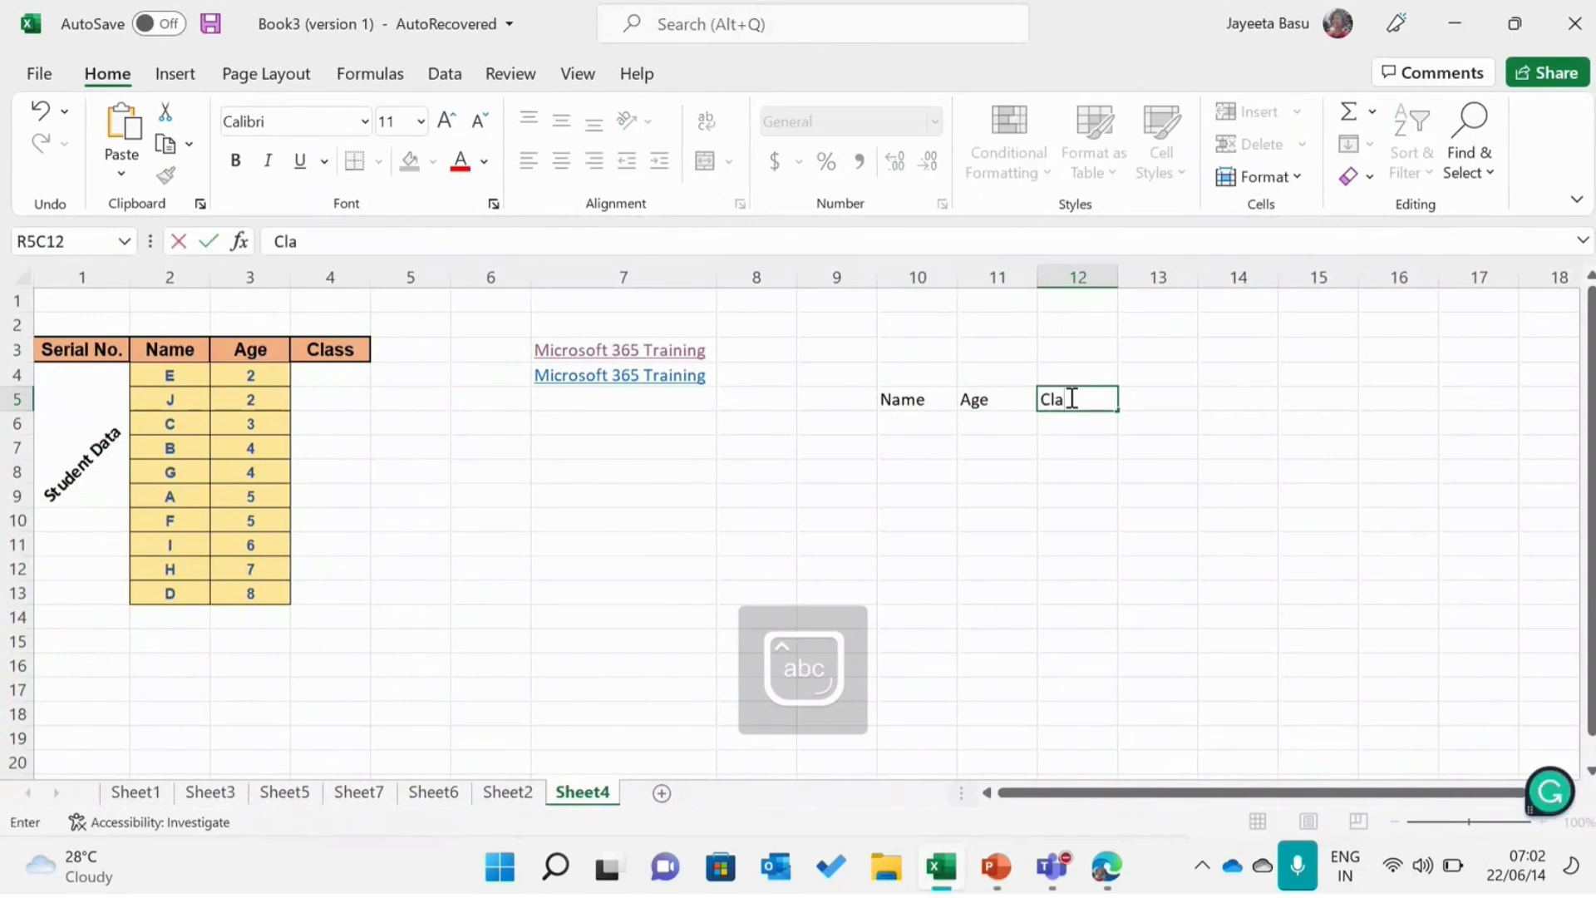
key("BackSpace")
key("BackSpace")
key("BackSpace")
key("Caps_Lock")
type("C")
key("Caps_Lock")
type("lass")
left_click(1153, 392)
type("Roll")
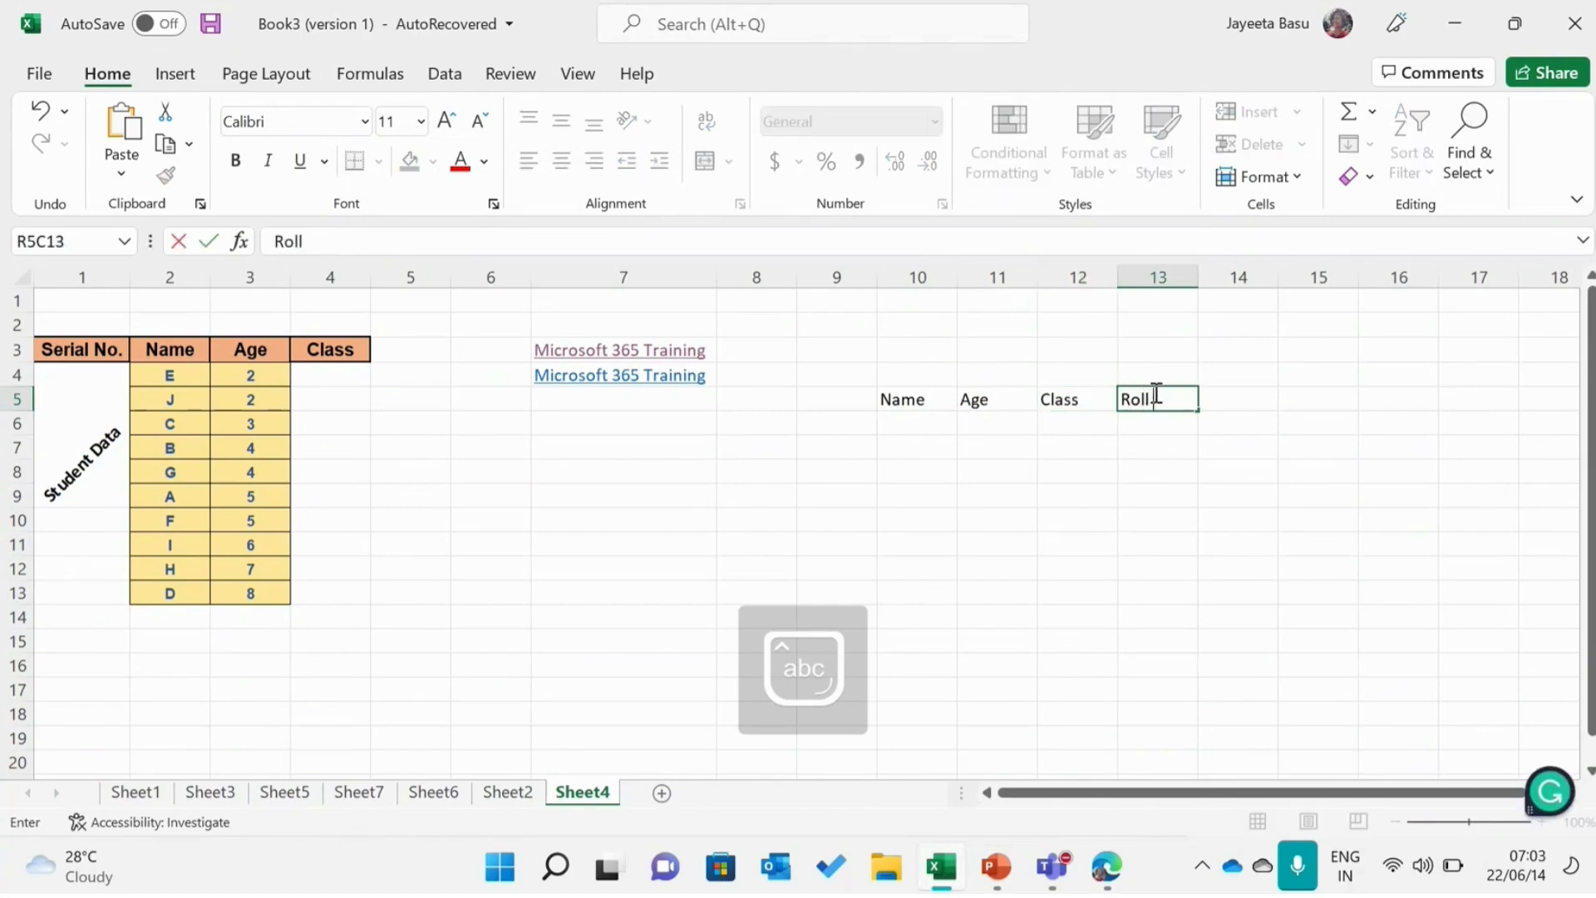
type(" No.")
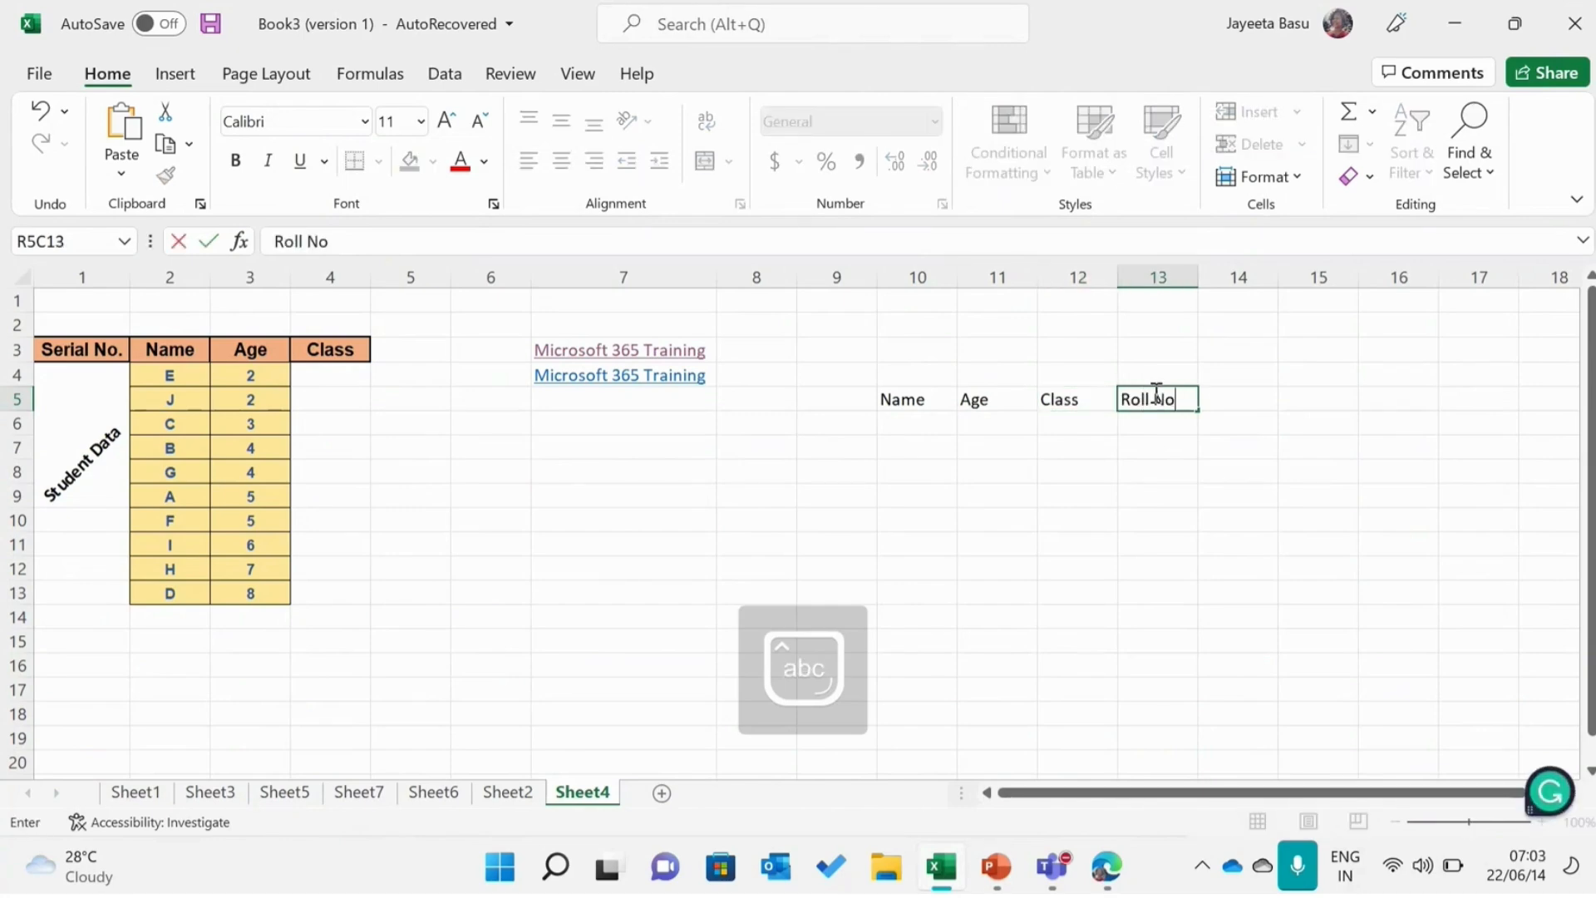
Step: Fill the Name column with the letters A to H, one per cell, from R6C10 down to R13C10
left_click(943, 427)
key("Caps_Lock")
type("A")
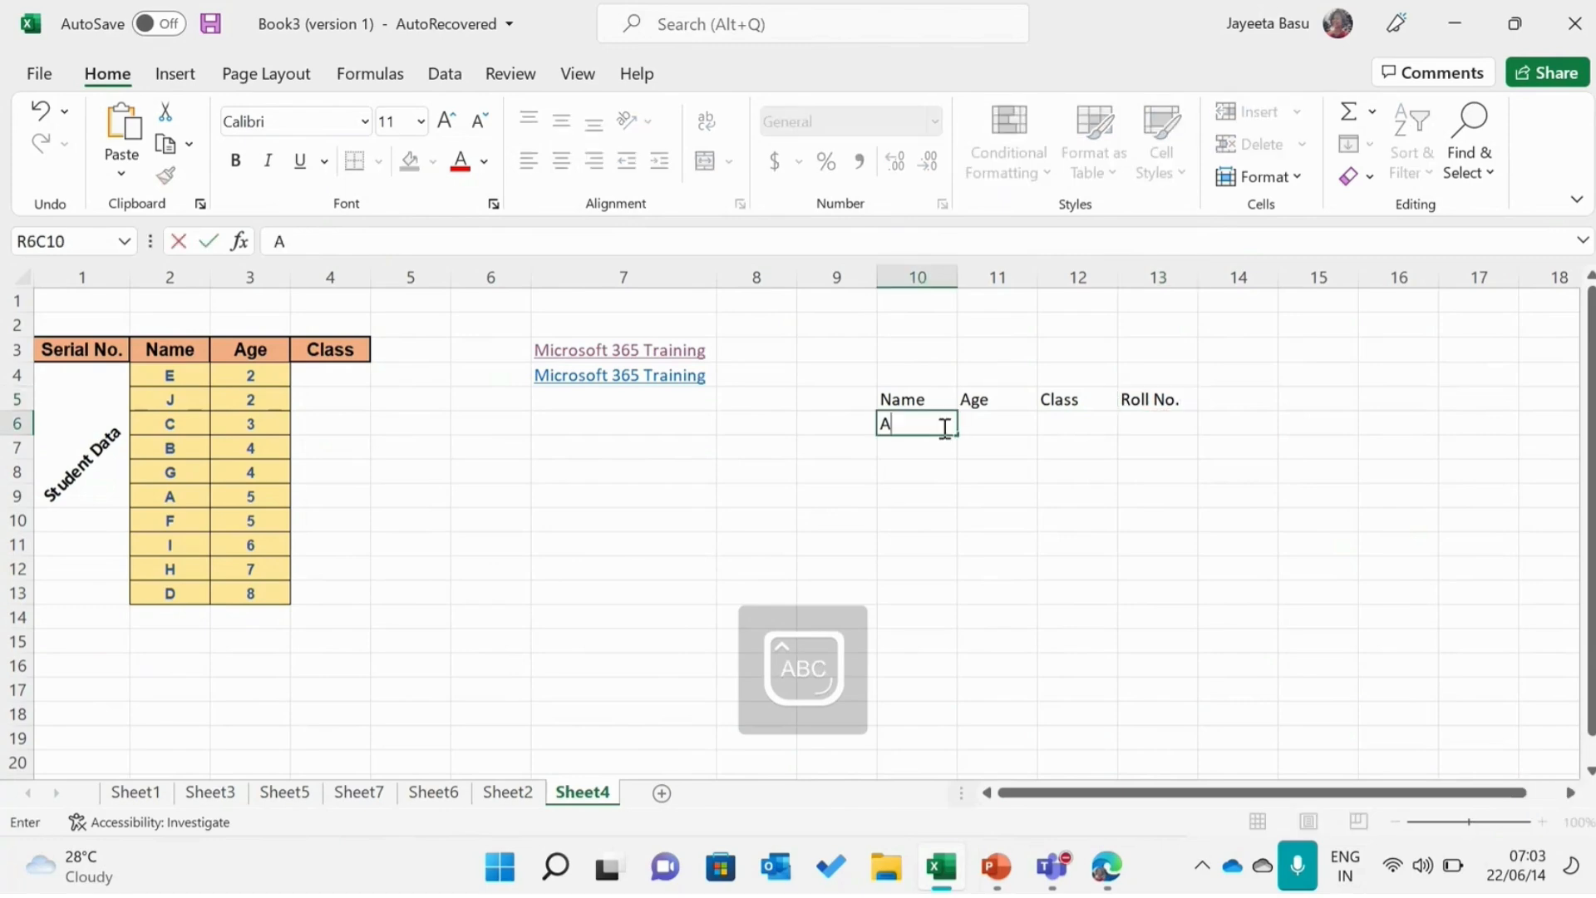
key("Return")
type("B")
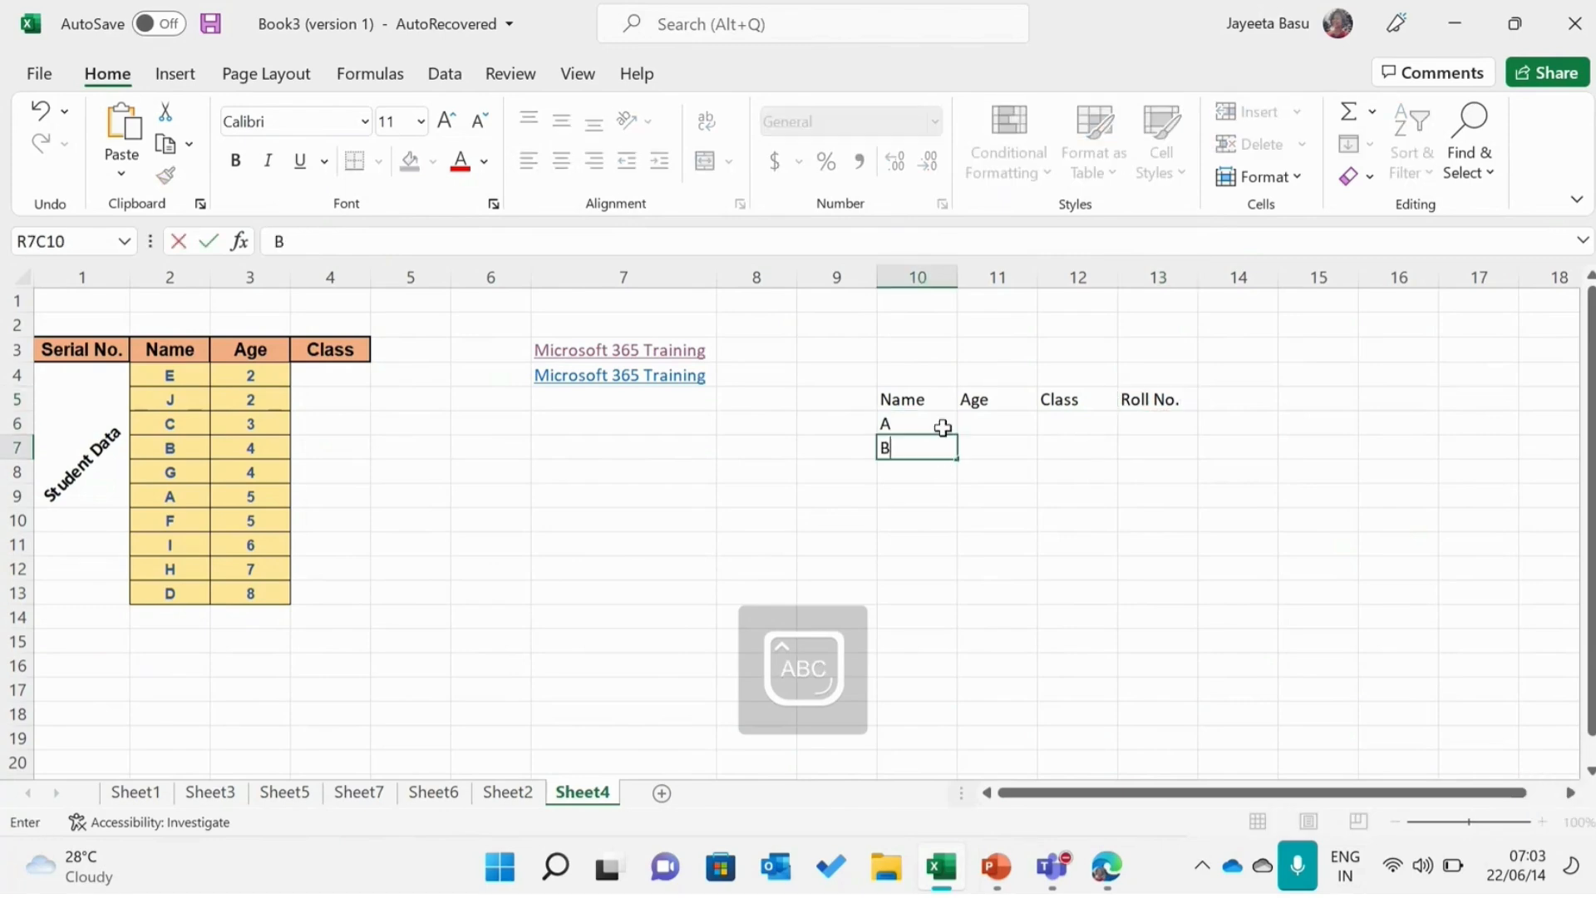
key("Return")
type("C")
key("Return")
type("D")
key("Return")
type("E")
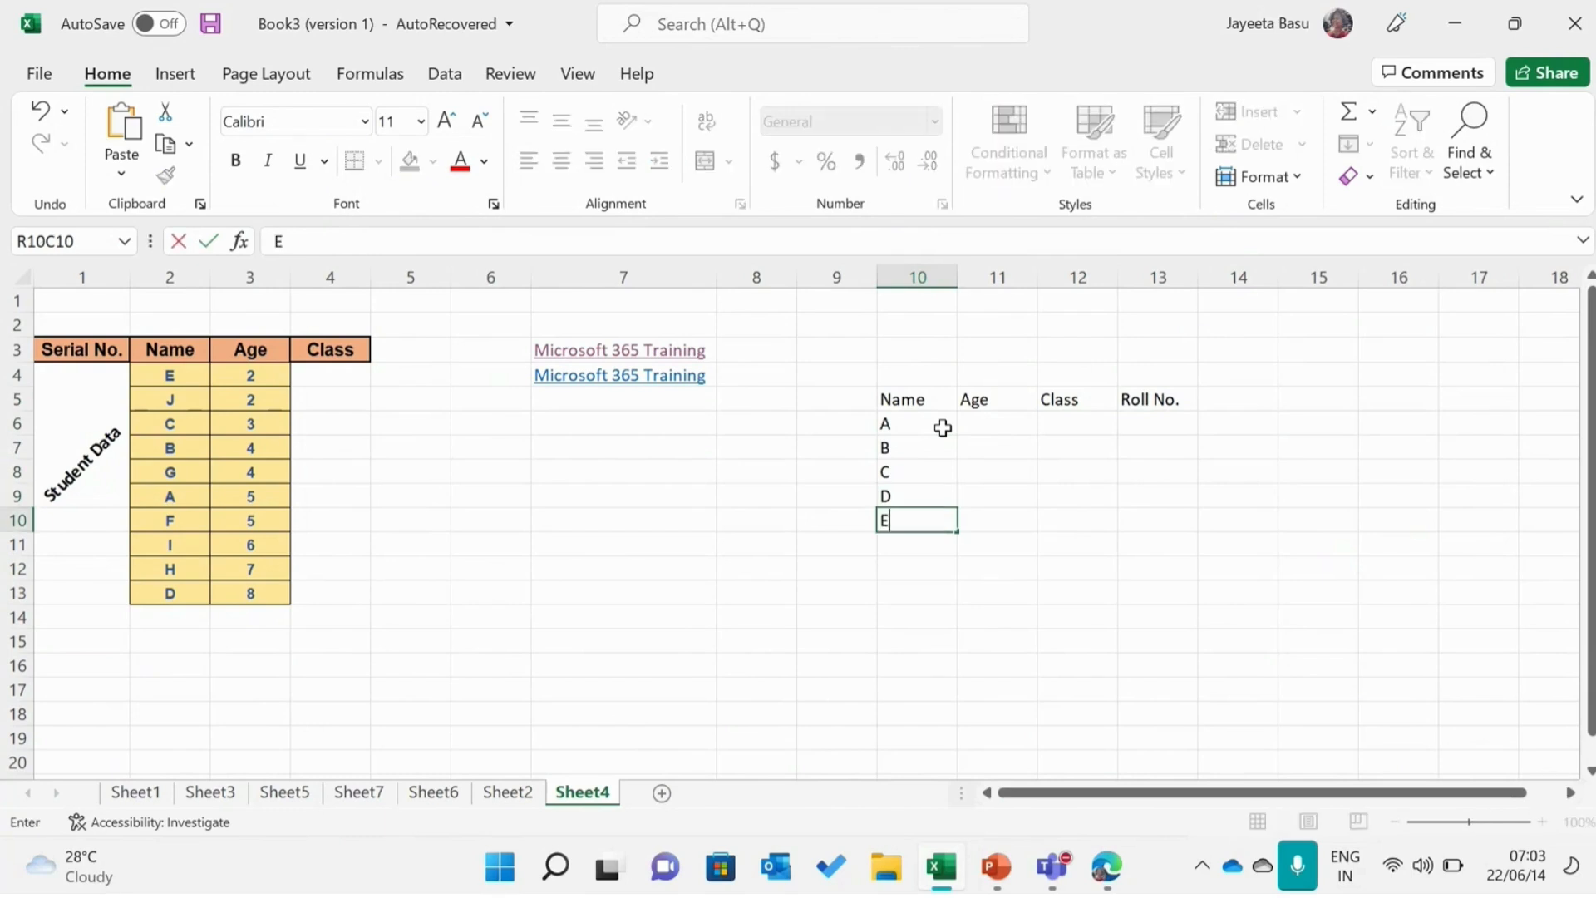
key("Return")
type("F")
key("Return")
type("G")
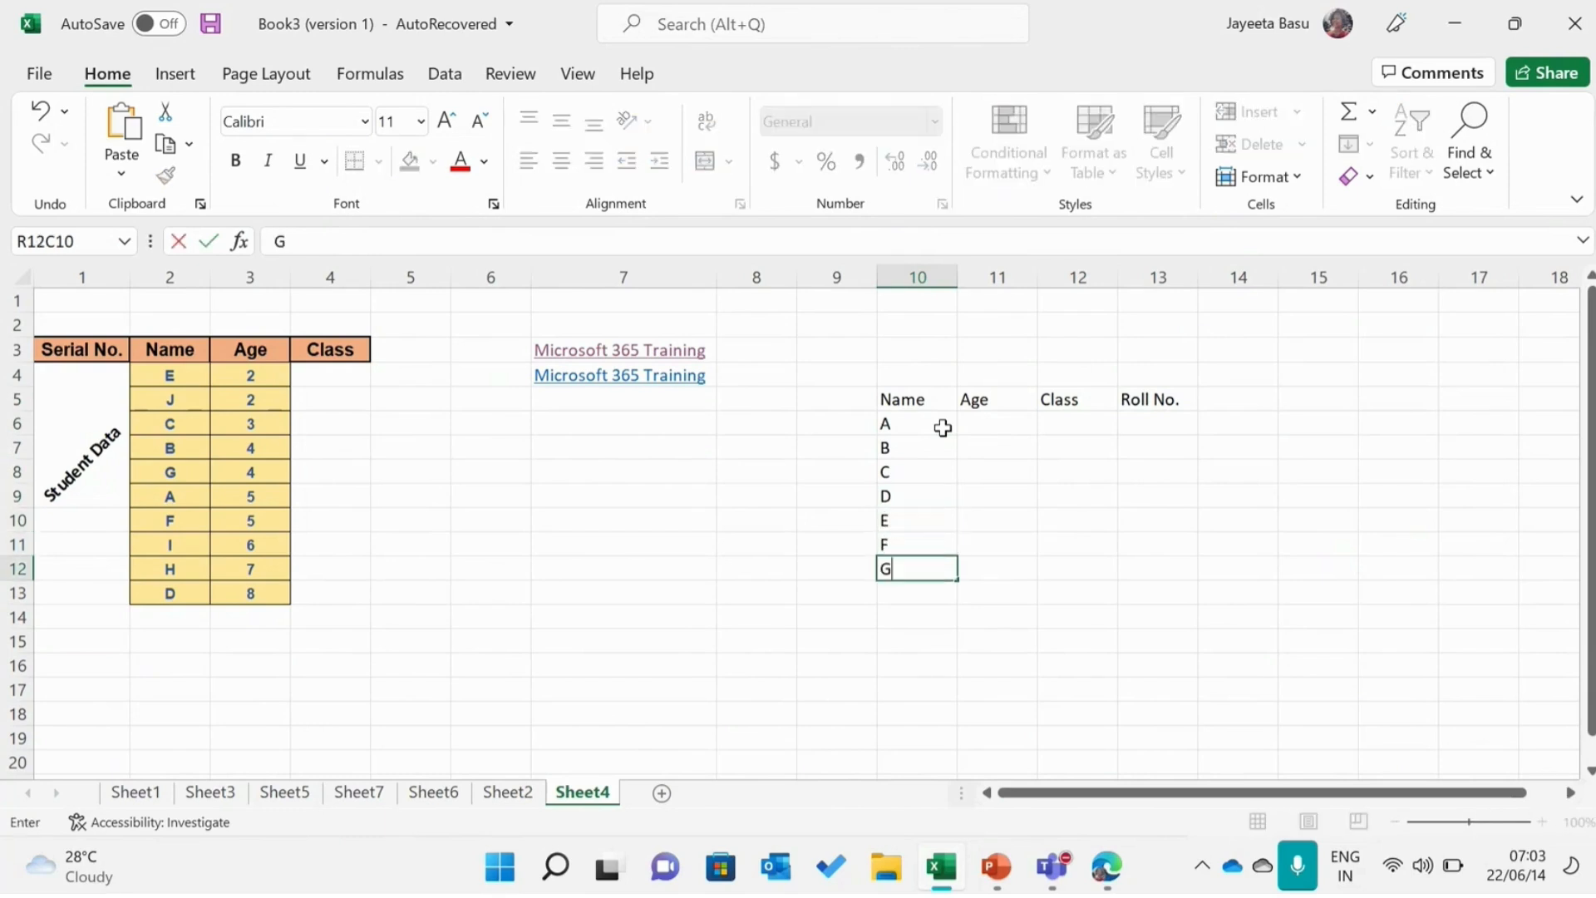
key("Return")
type("H")
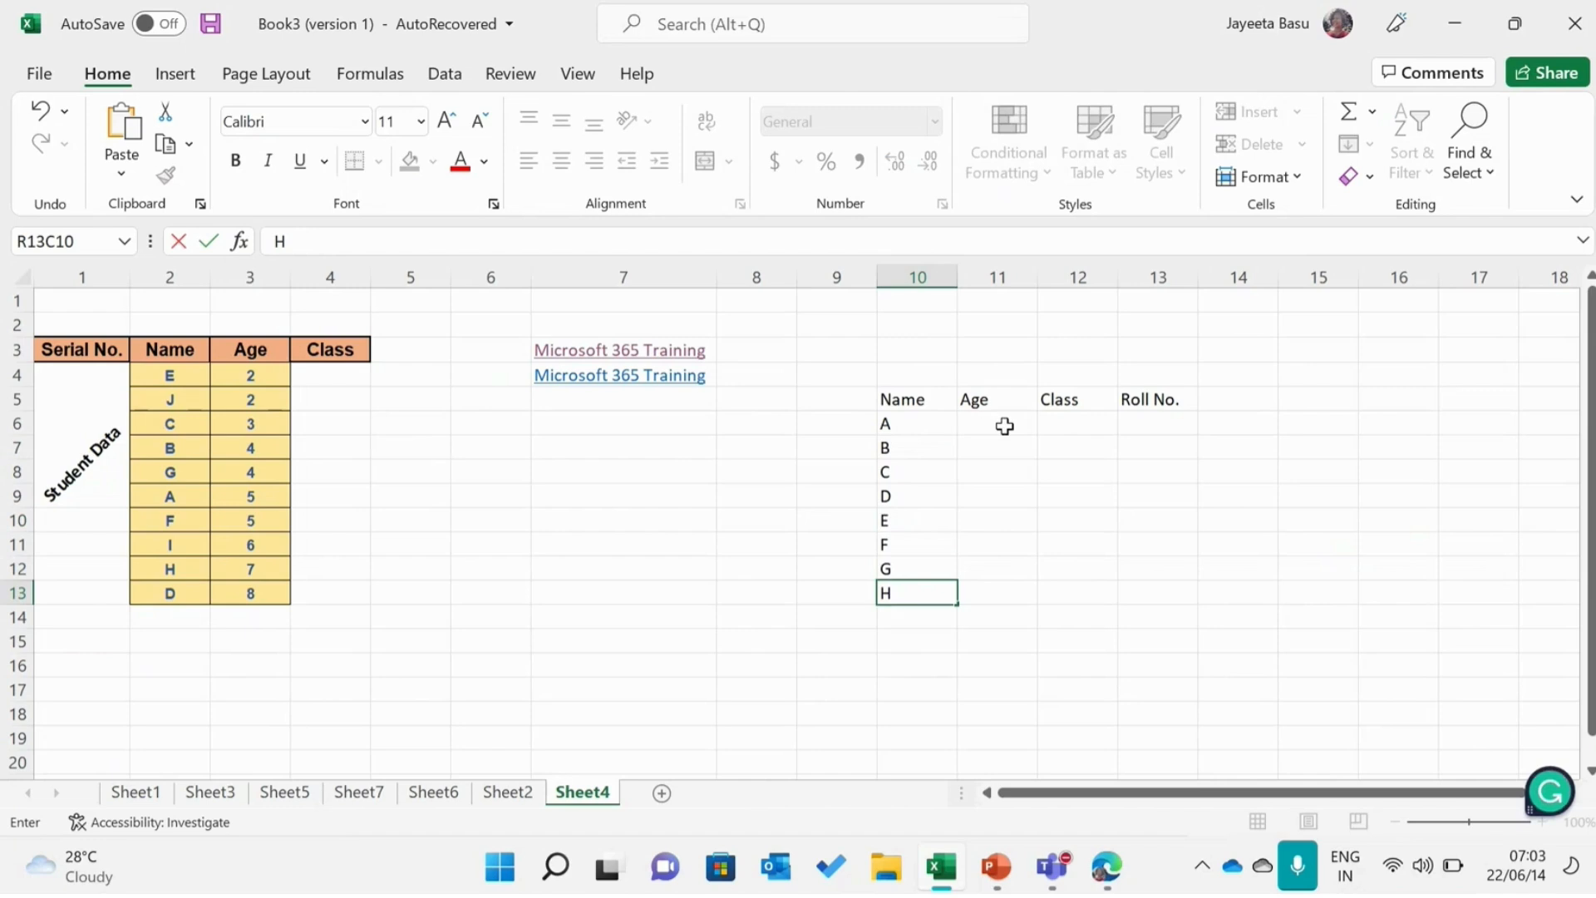
left_click(1004, 426)
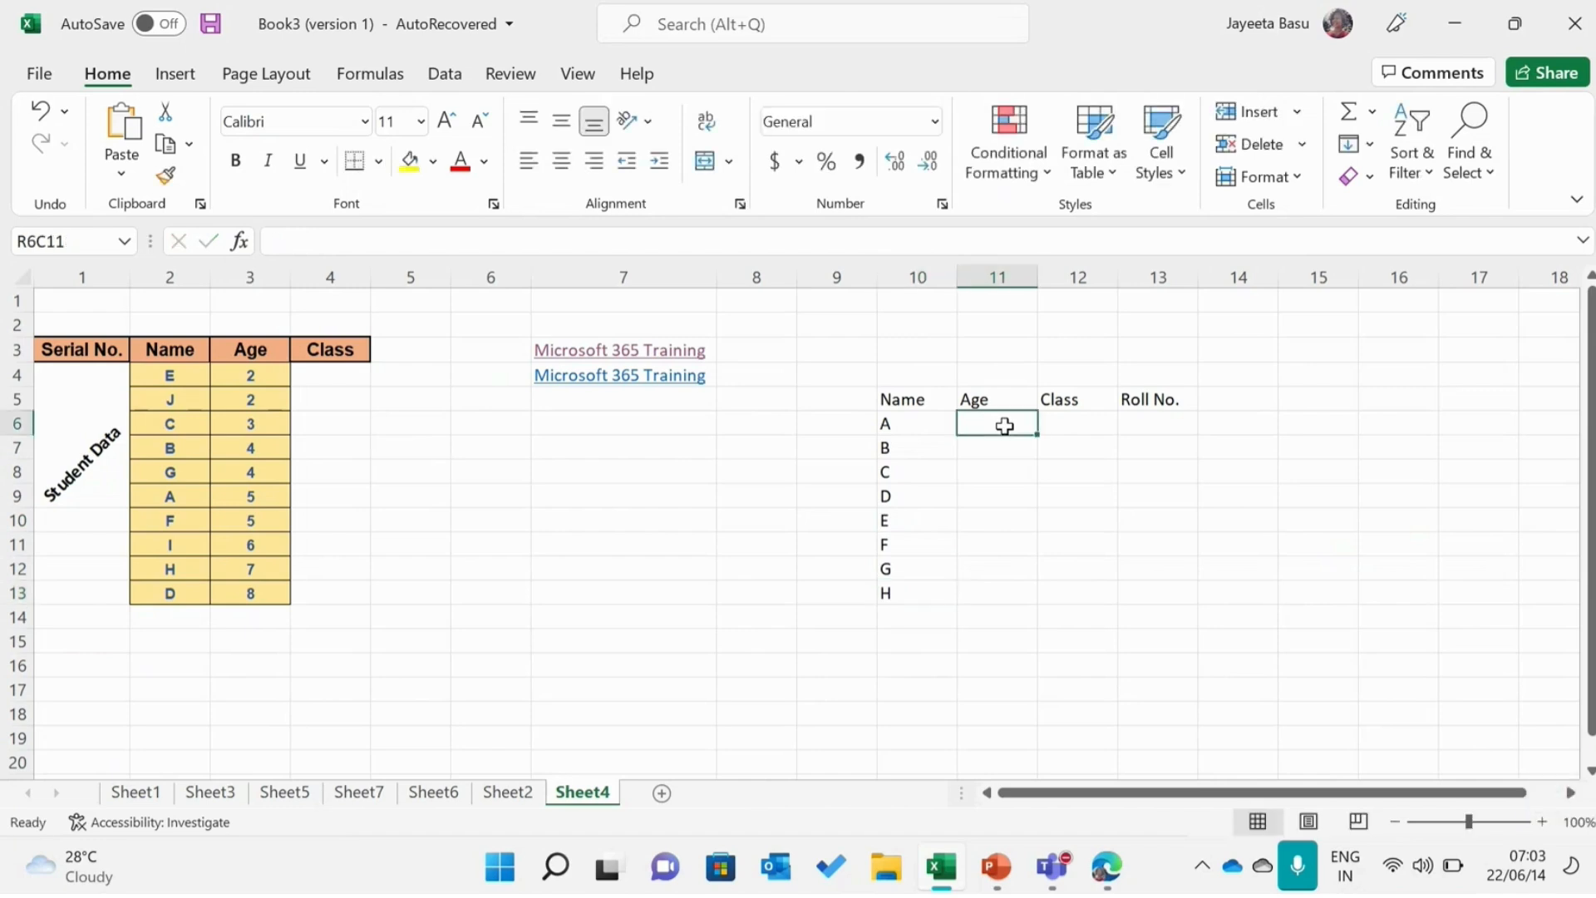
Step: Fill the Age column from R6C11 down to R13C11 with 8, 9, 10, 11, 9, 10, 8 and 11
type("8")
key("Return")
type("9")
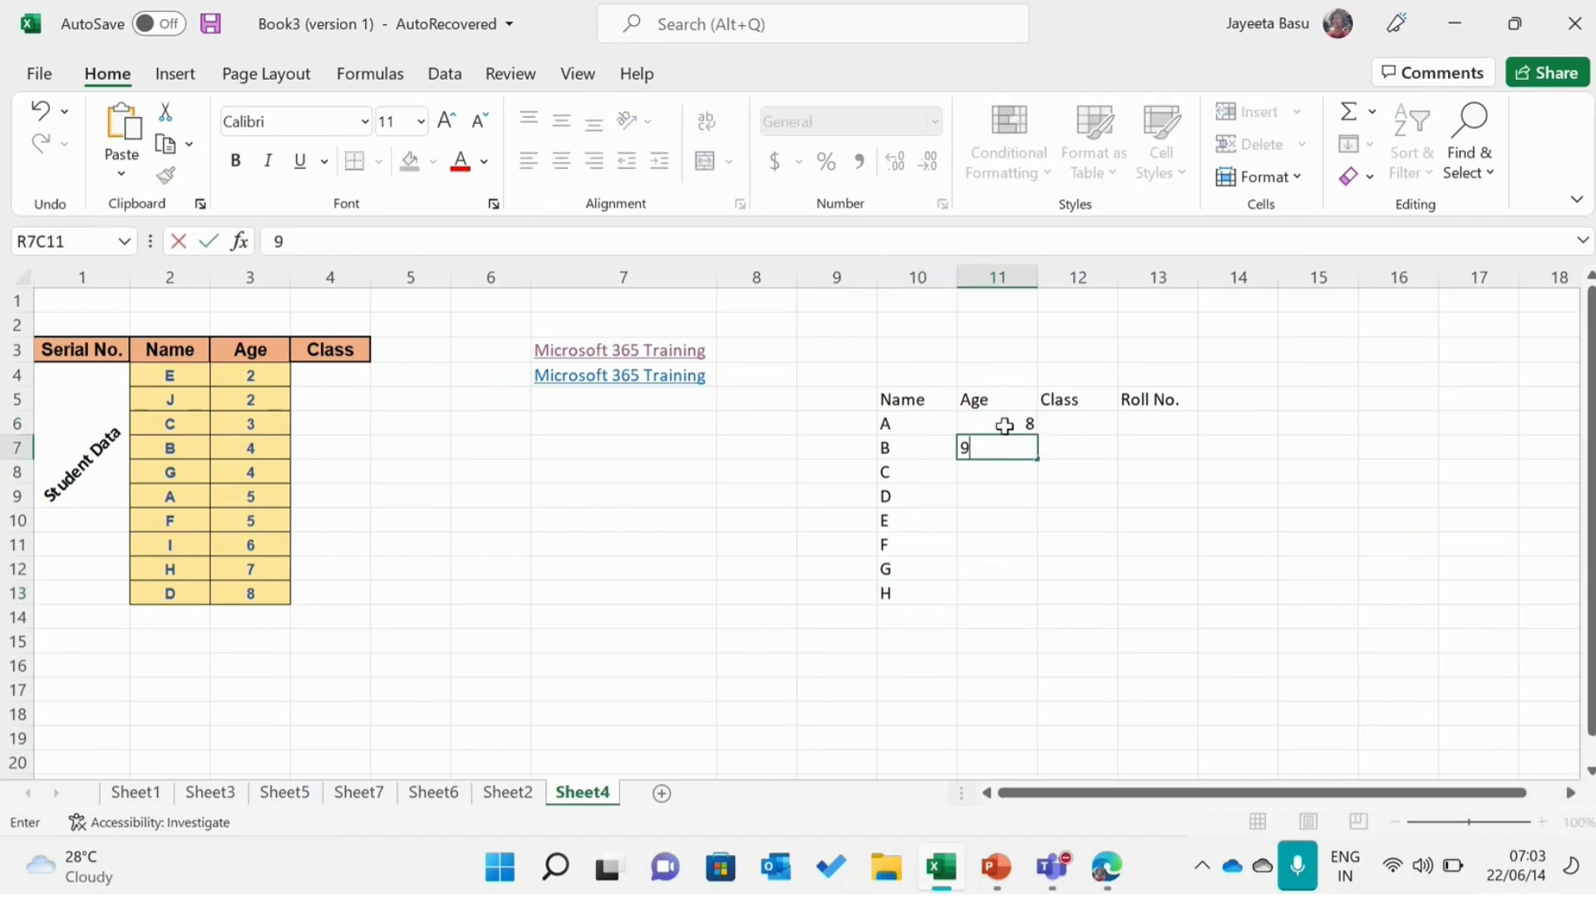
key("Return")
type("10")
key("ctrl+Return")
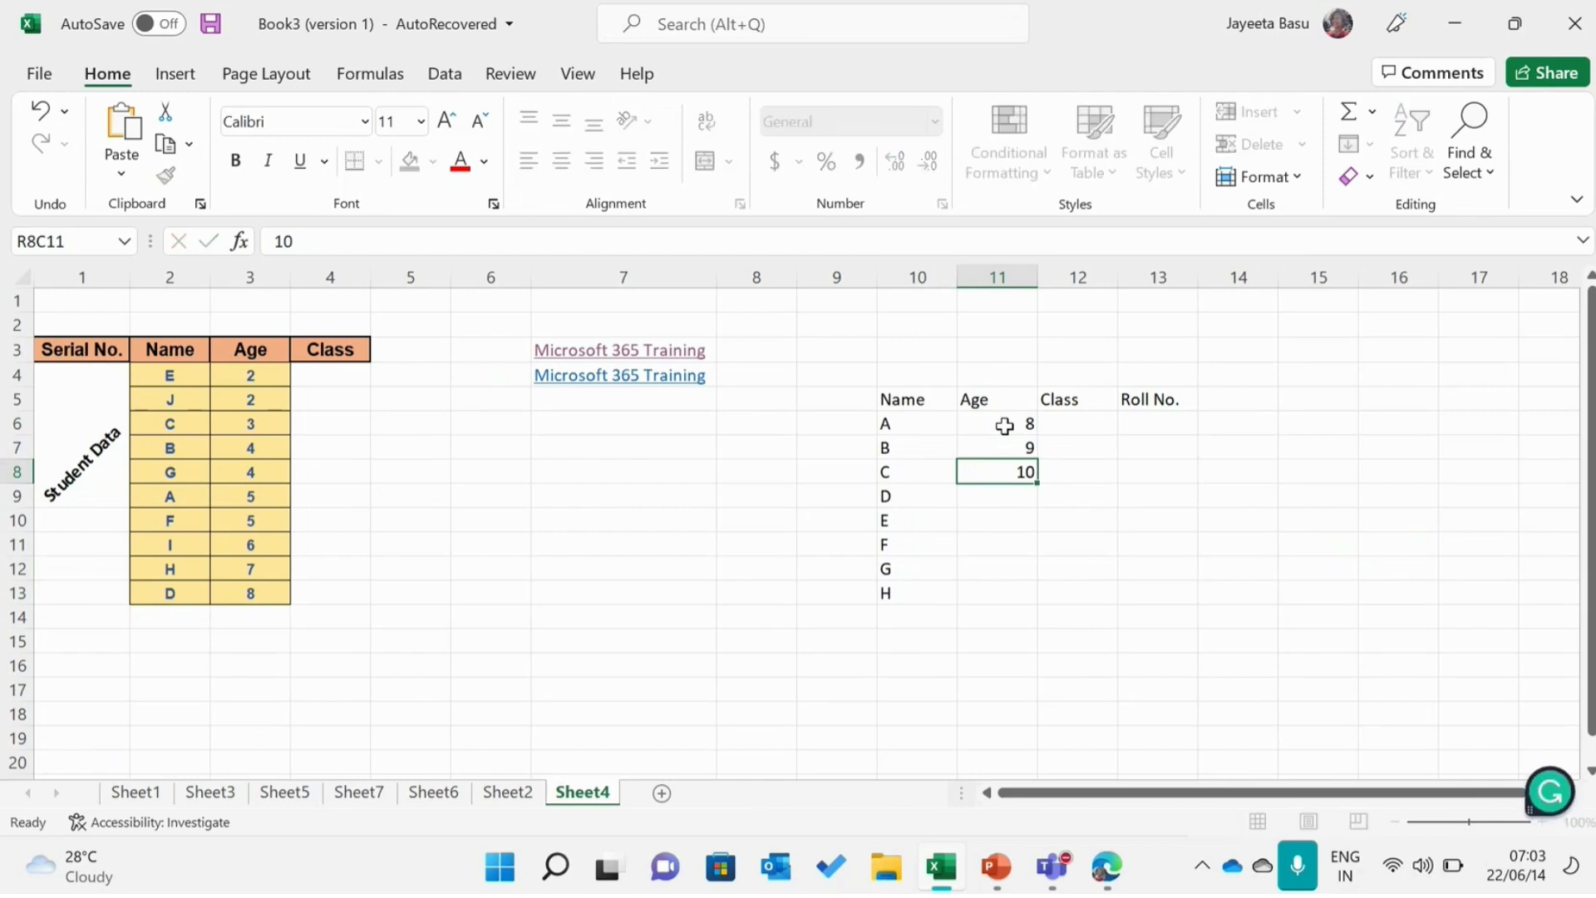
key("Return")
type("11")
key("Return")
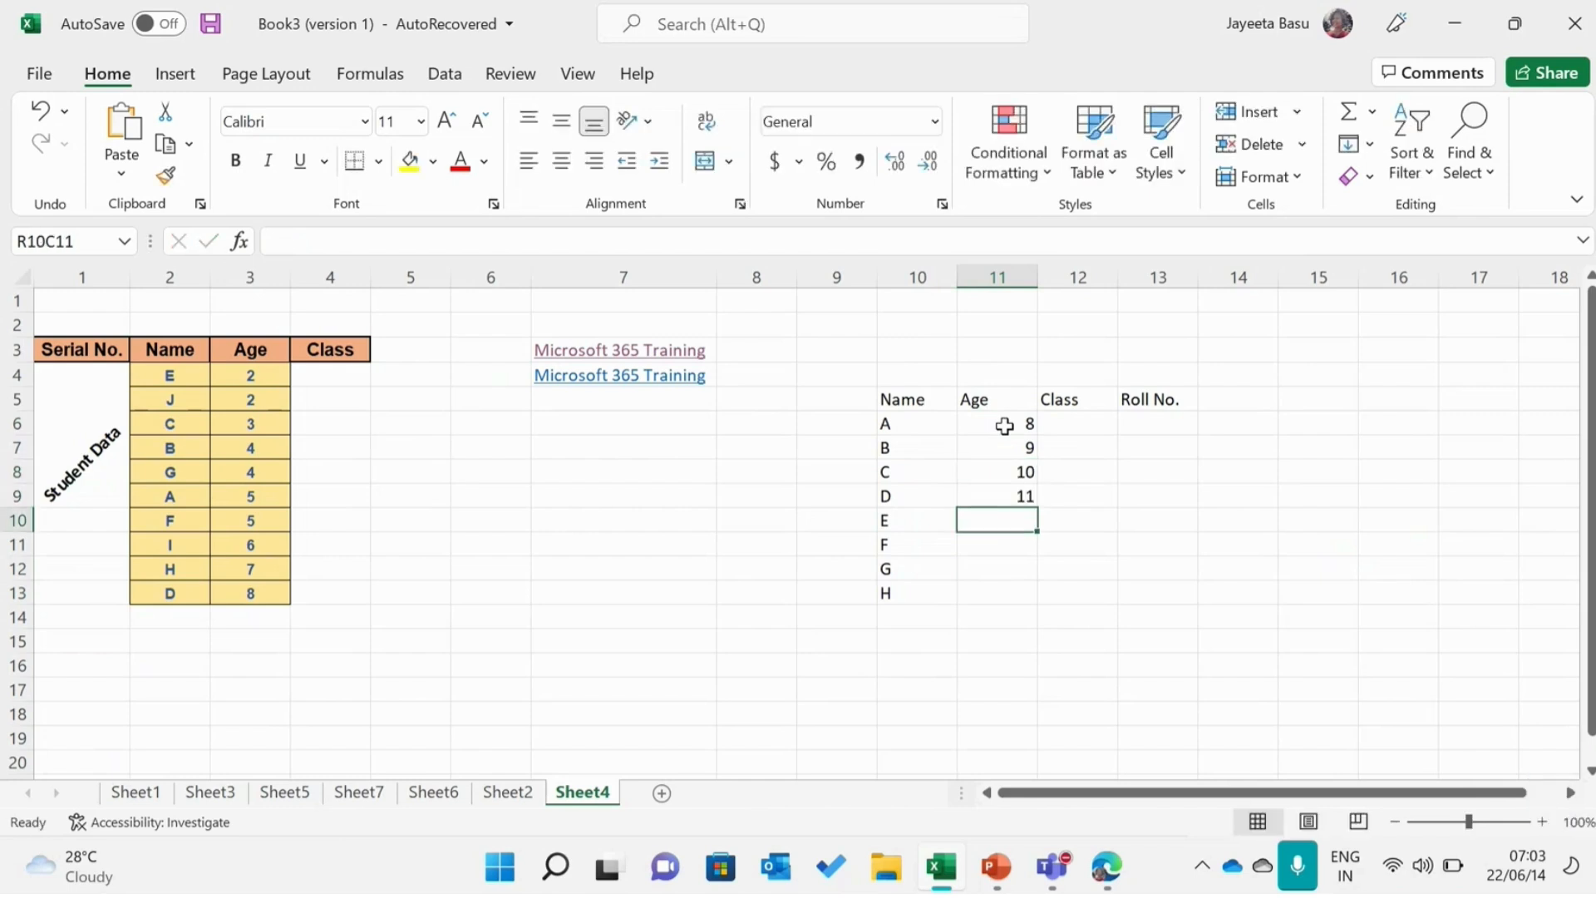
type("9")
key("ctrl+Return")
key("Return")
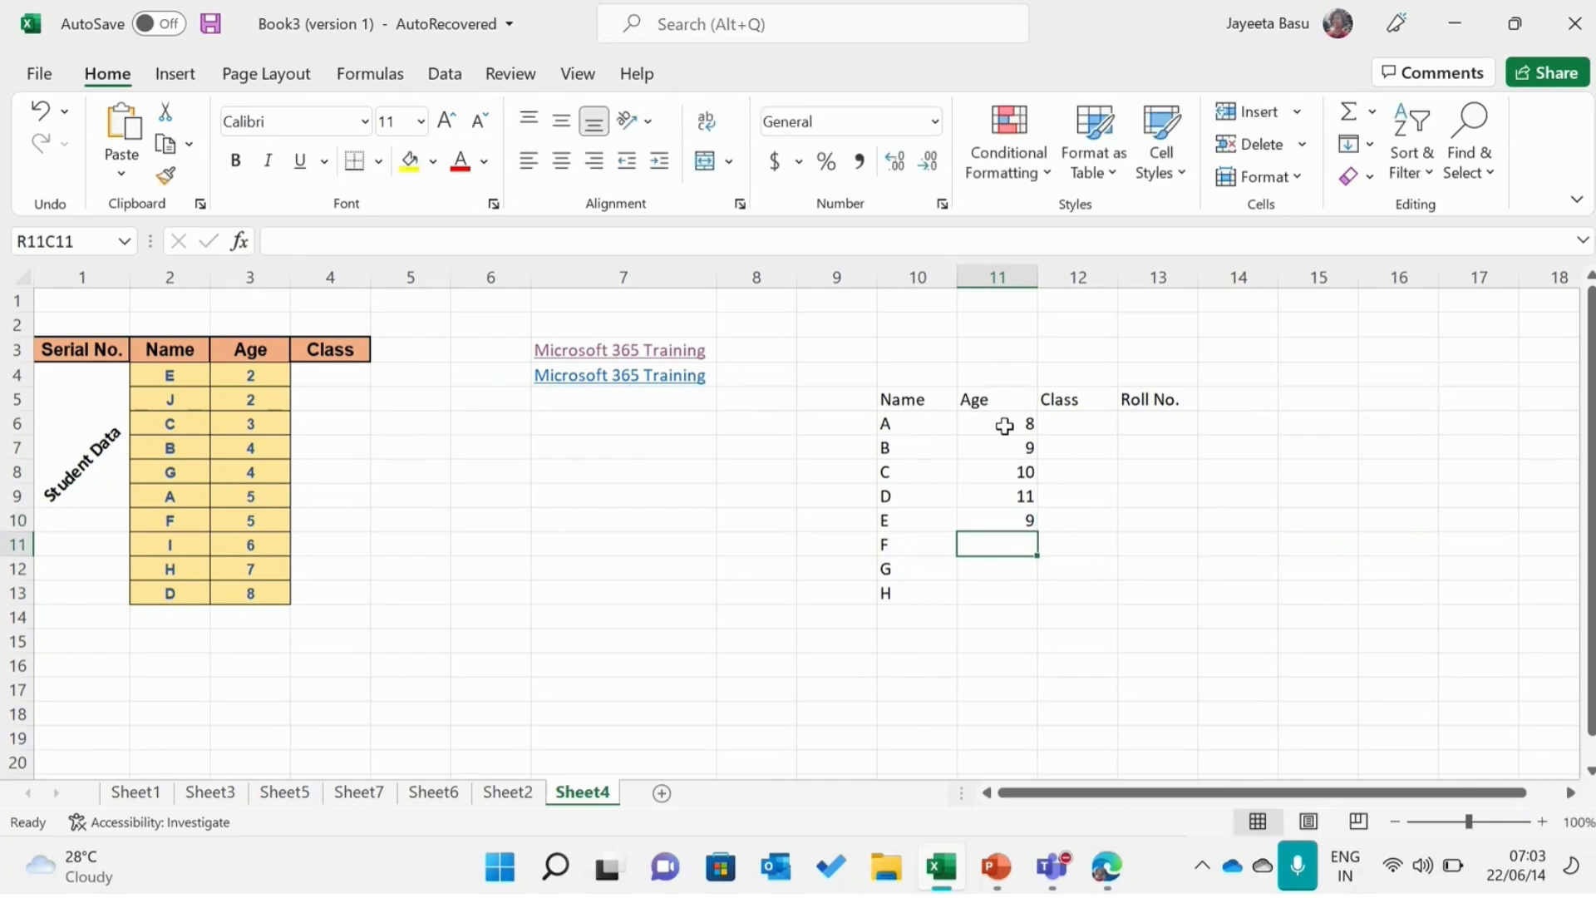
type("10")
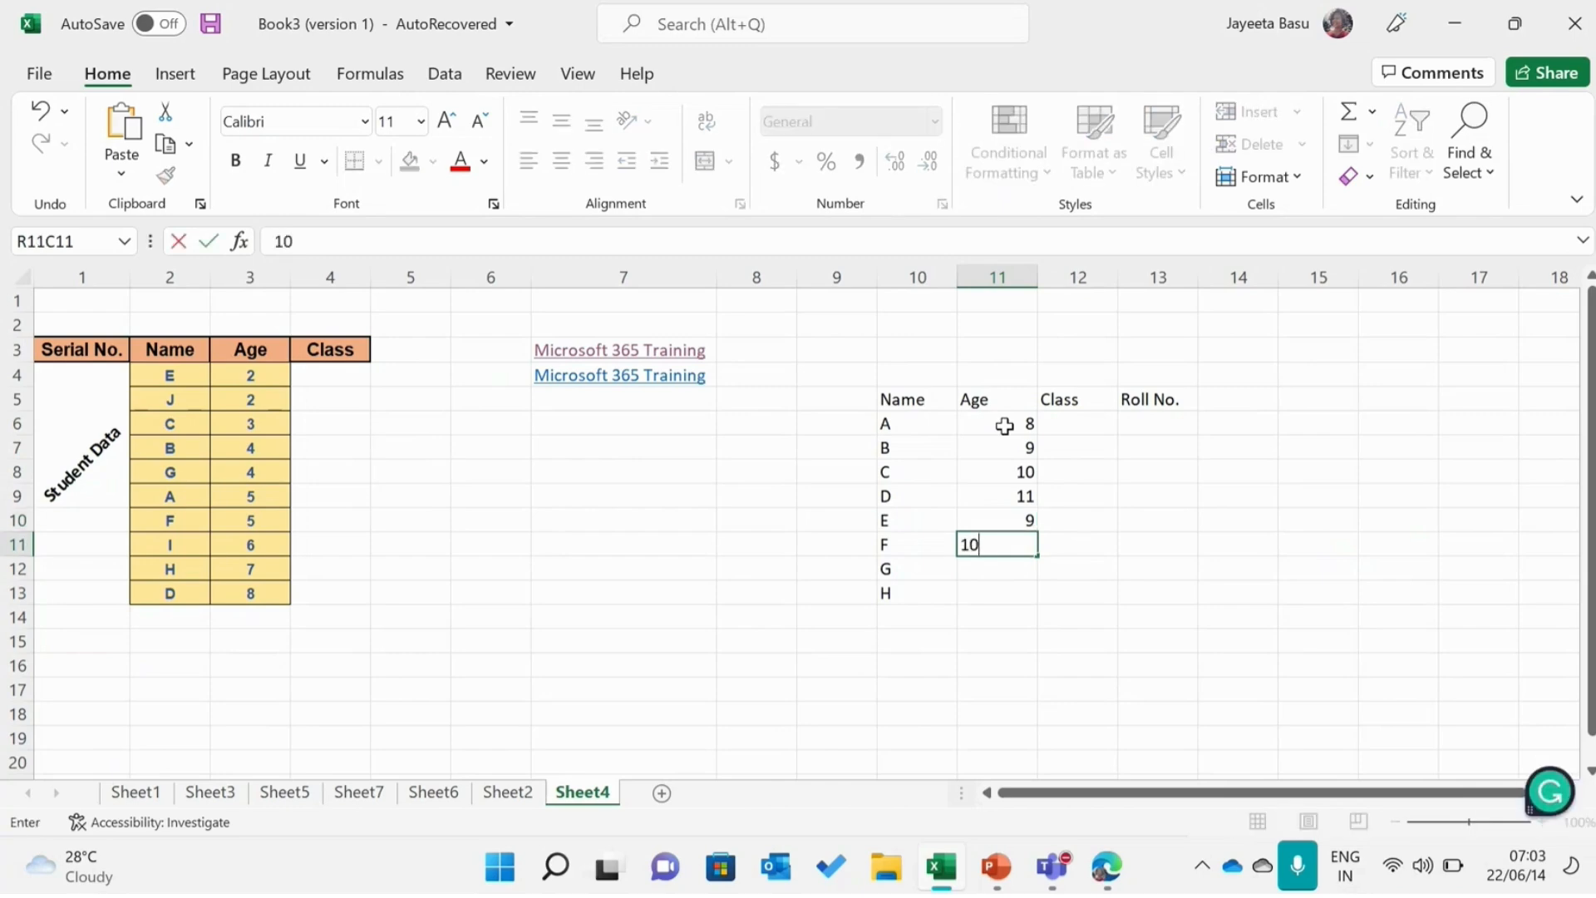
key("Return")
type("8")
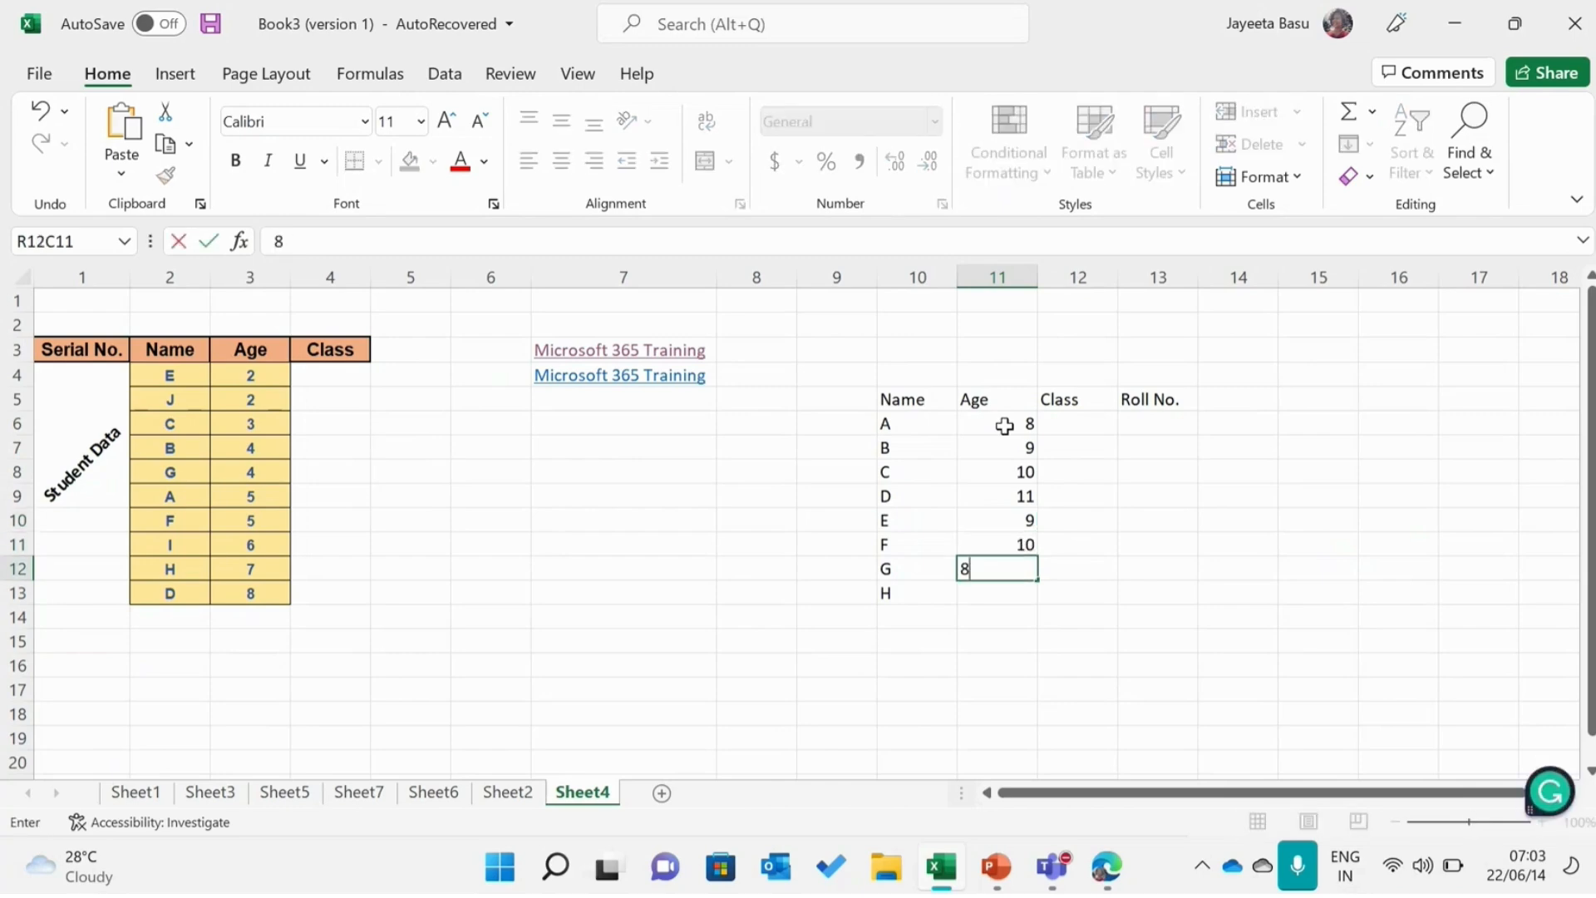
key("Return")
type("11")
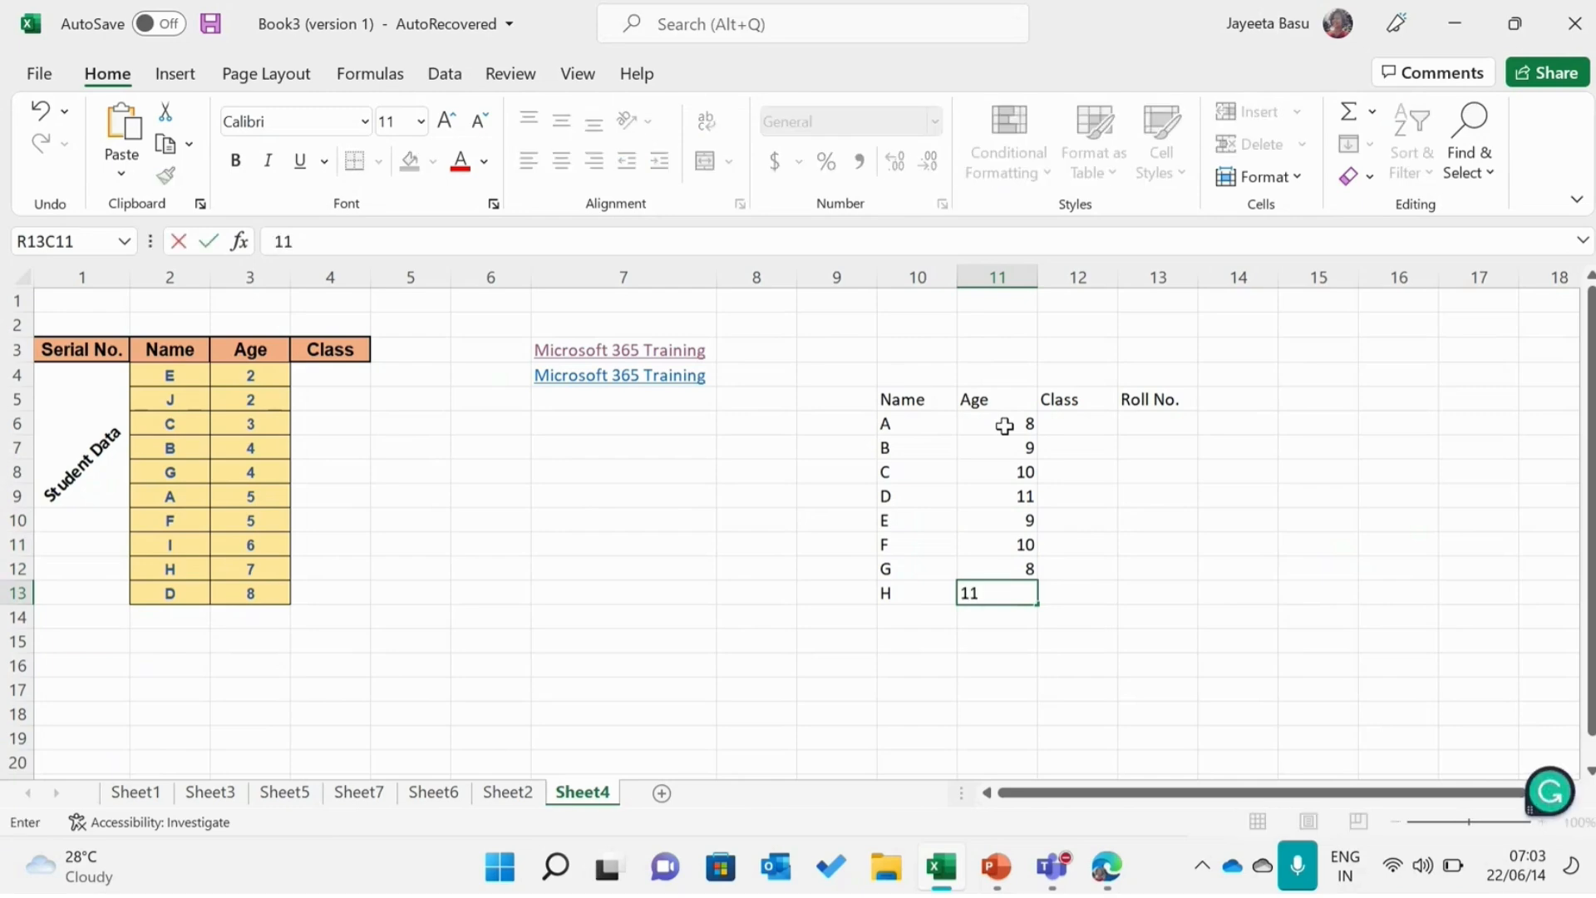
Step: Fill the Class column from R6C12 down to R13C12 with 6, 7, 6, 8, 6, 6, 6 and 8
left_click(1049, 426)
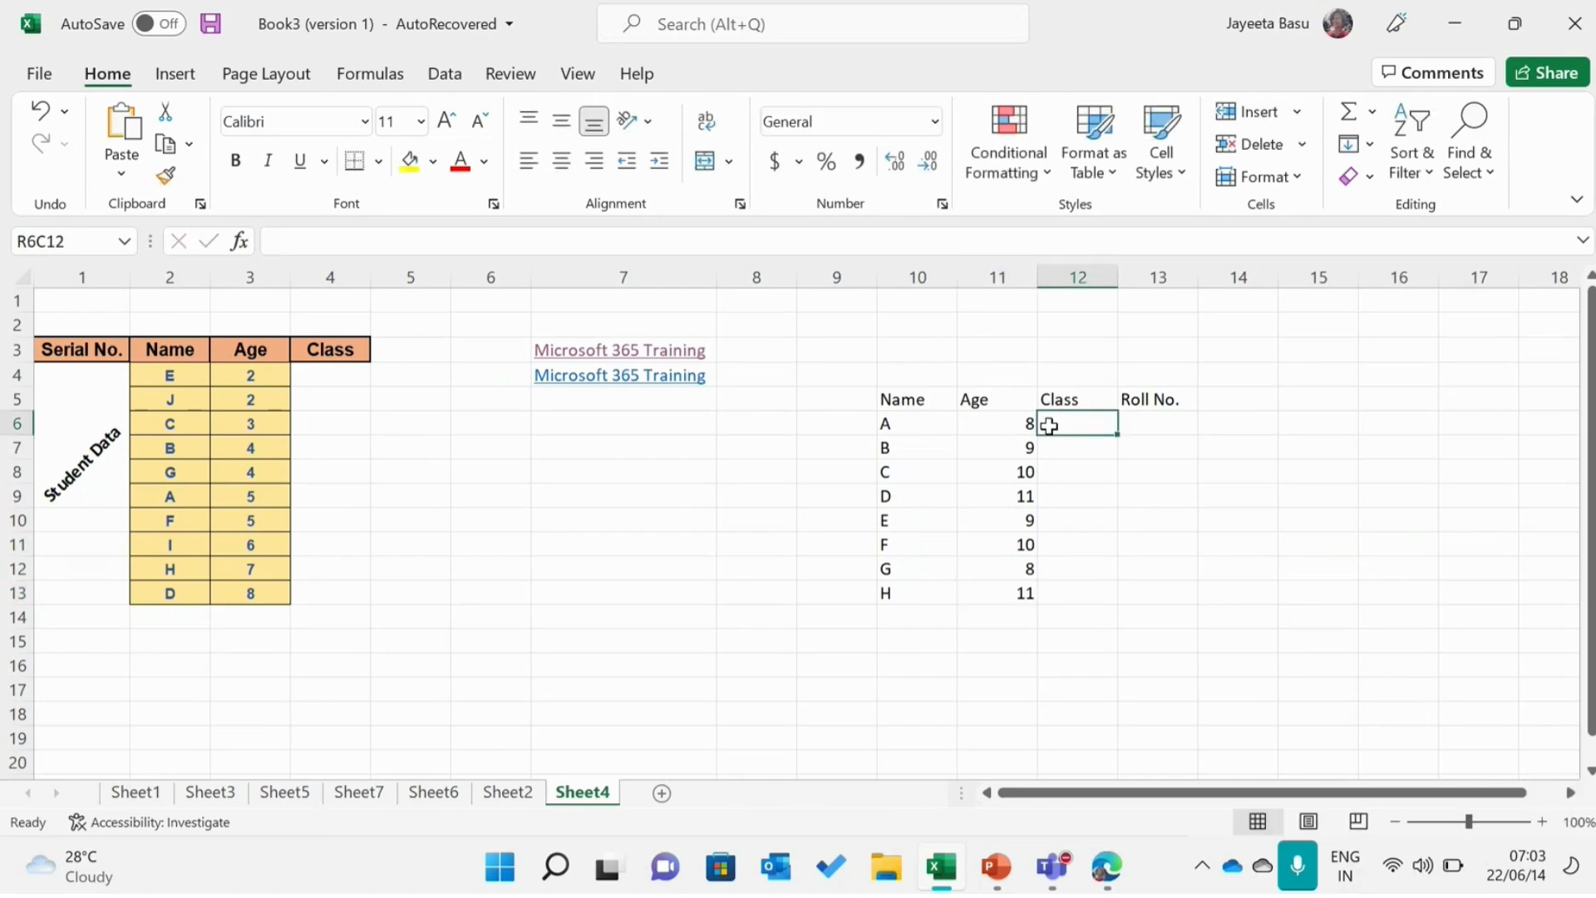
type("6")
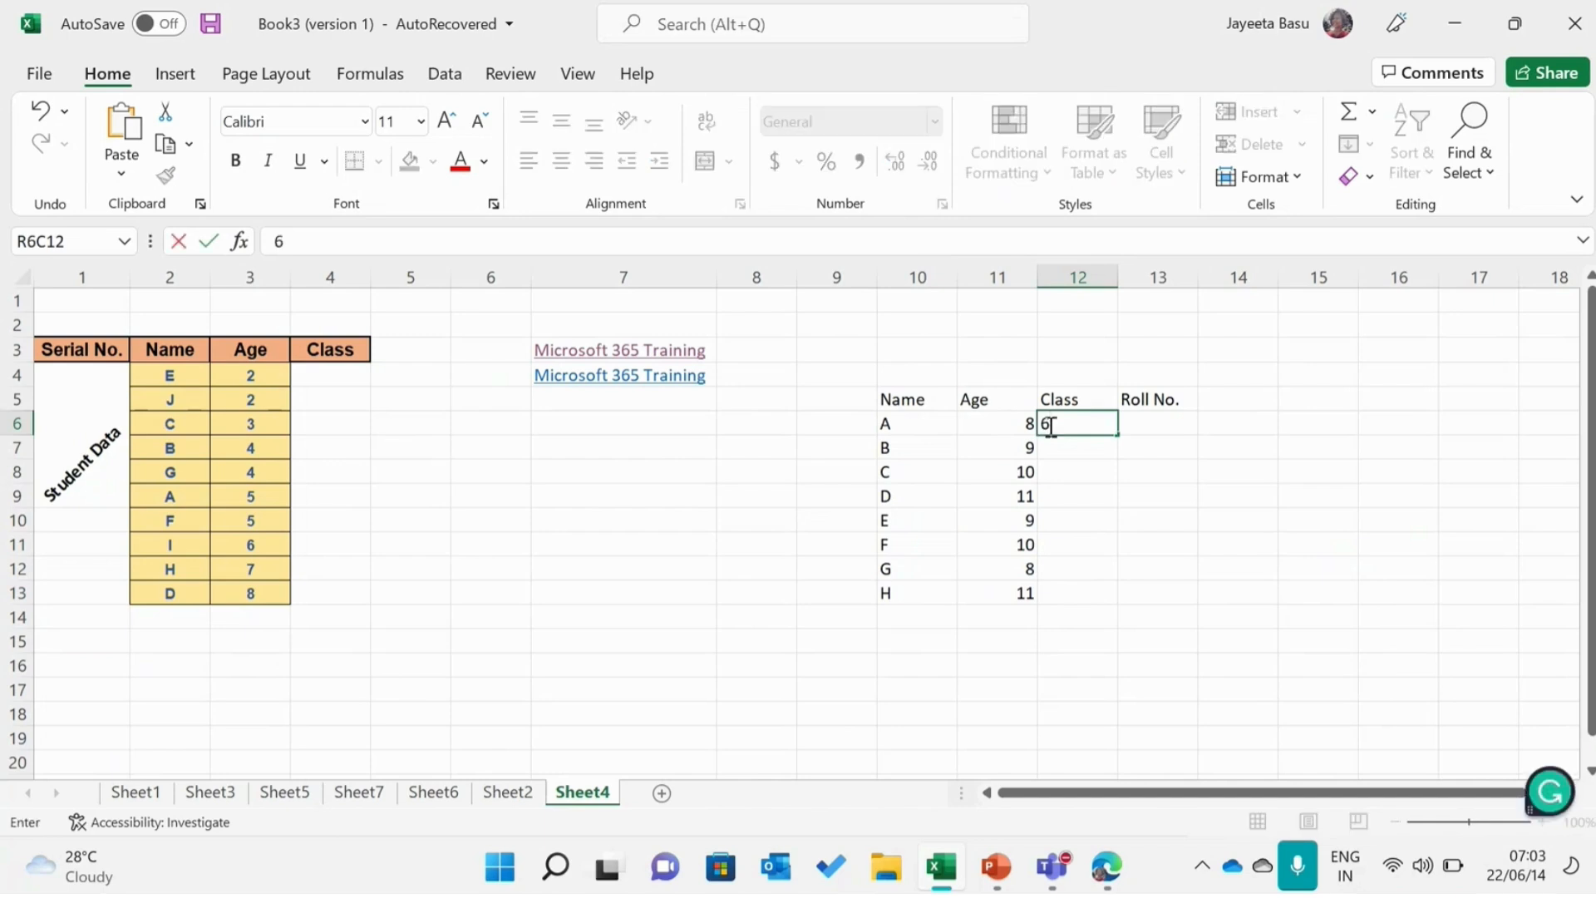
key("Return")
type("7")
key("Return")
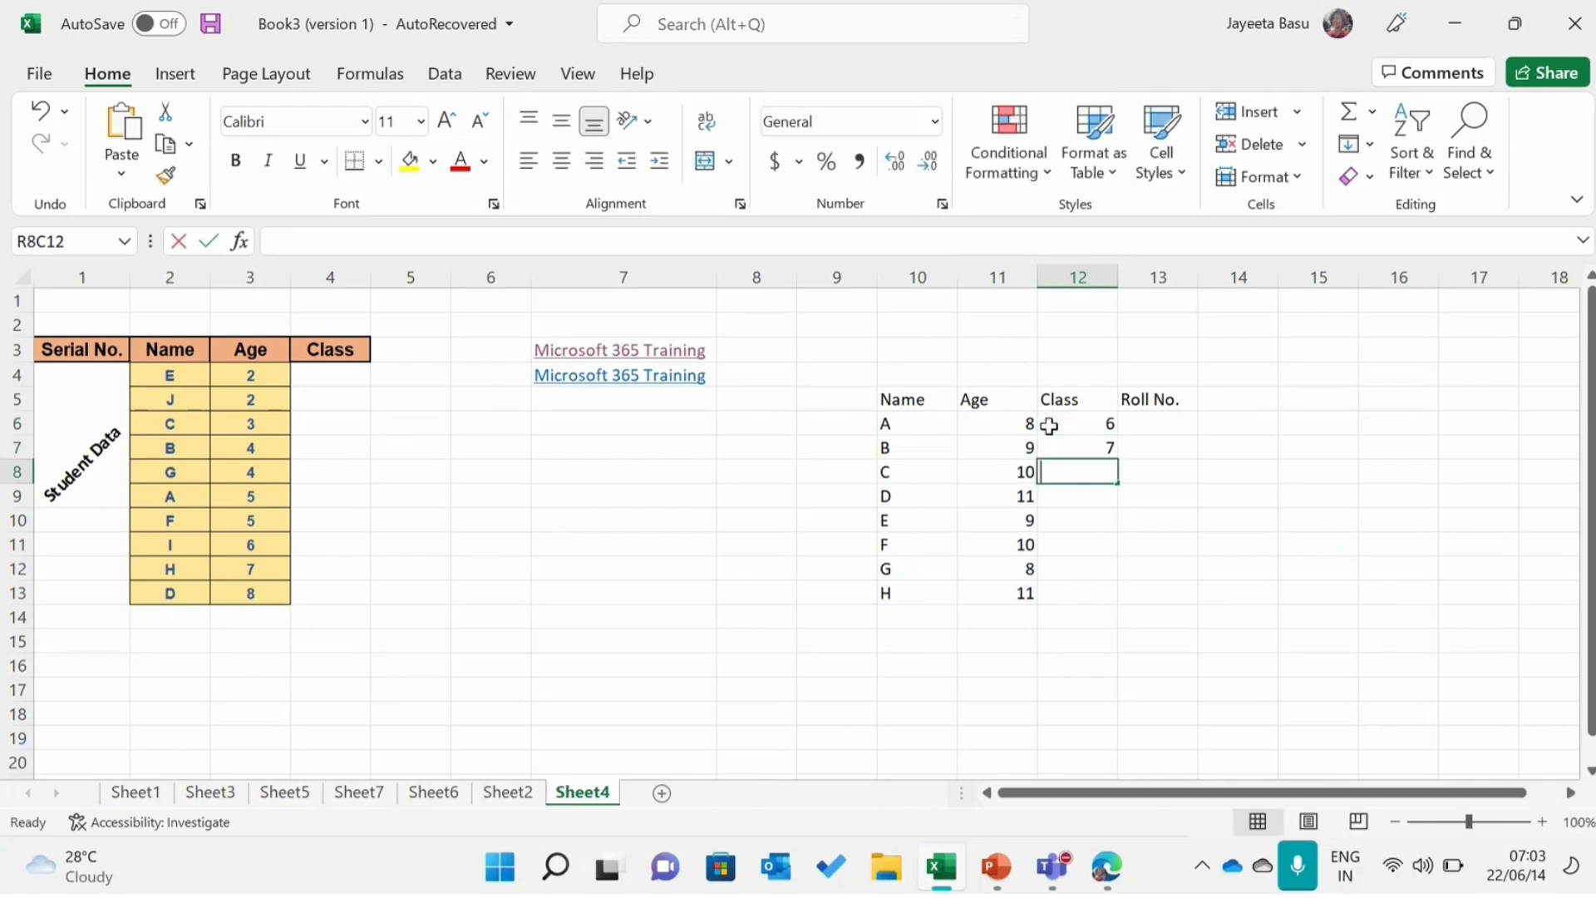
type("6")
key("Return")
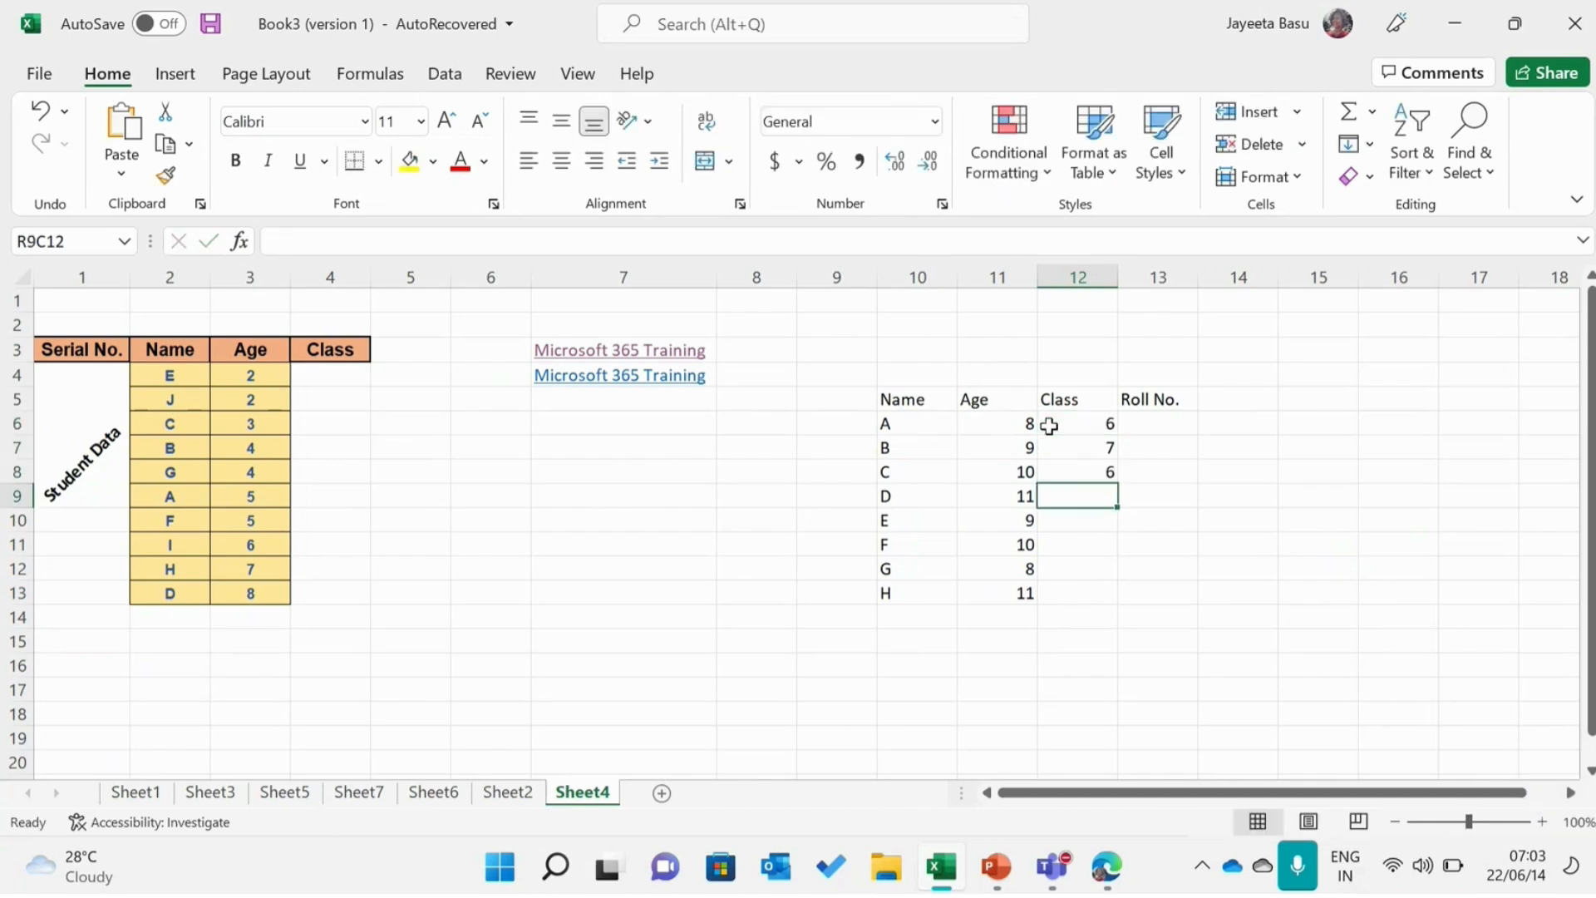
type("8")
key("Return")
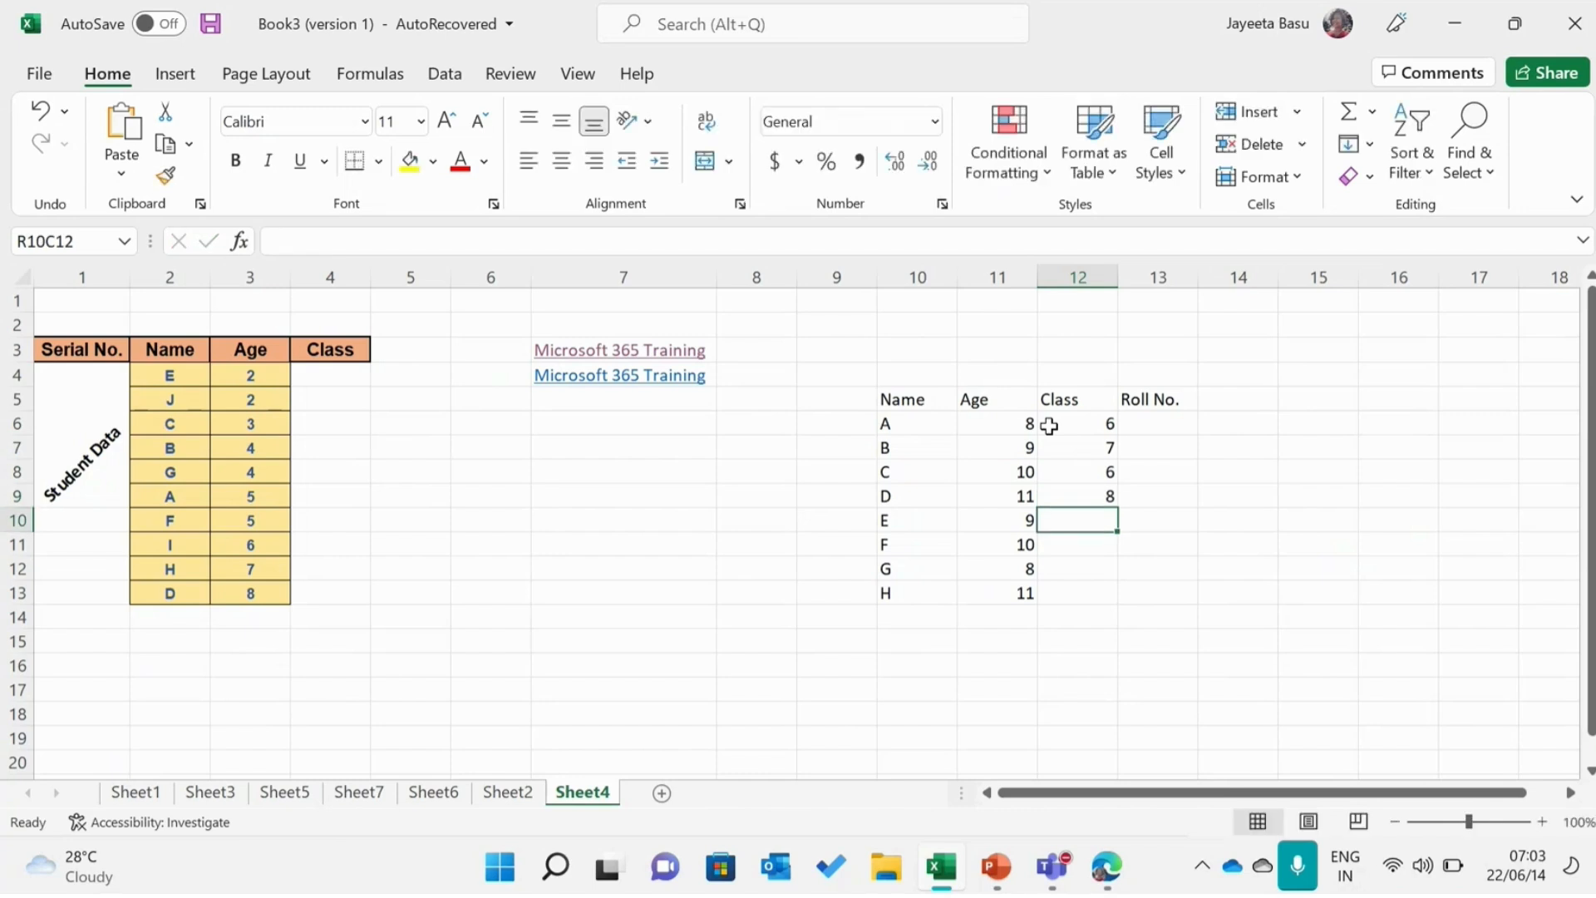
type("6")
key("Return")
type("5")
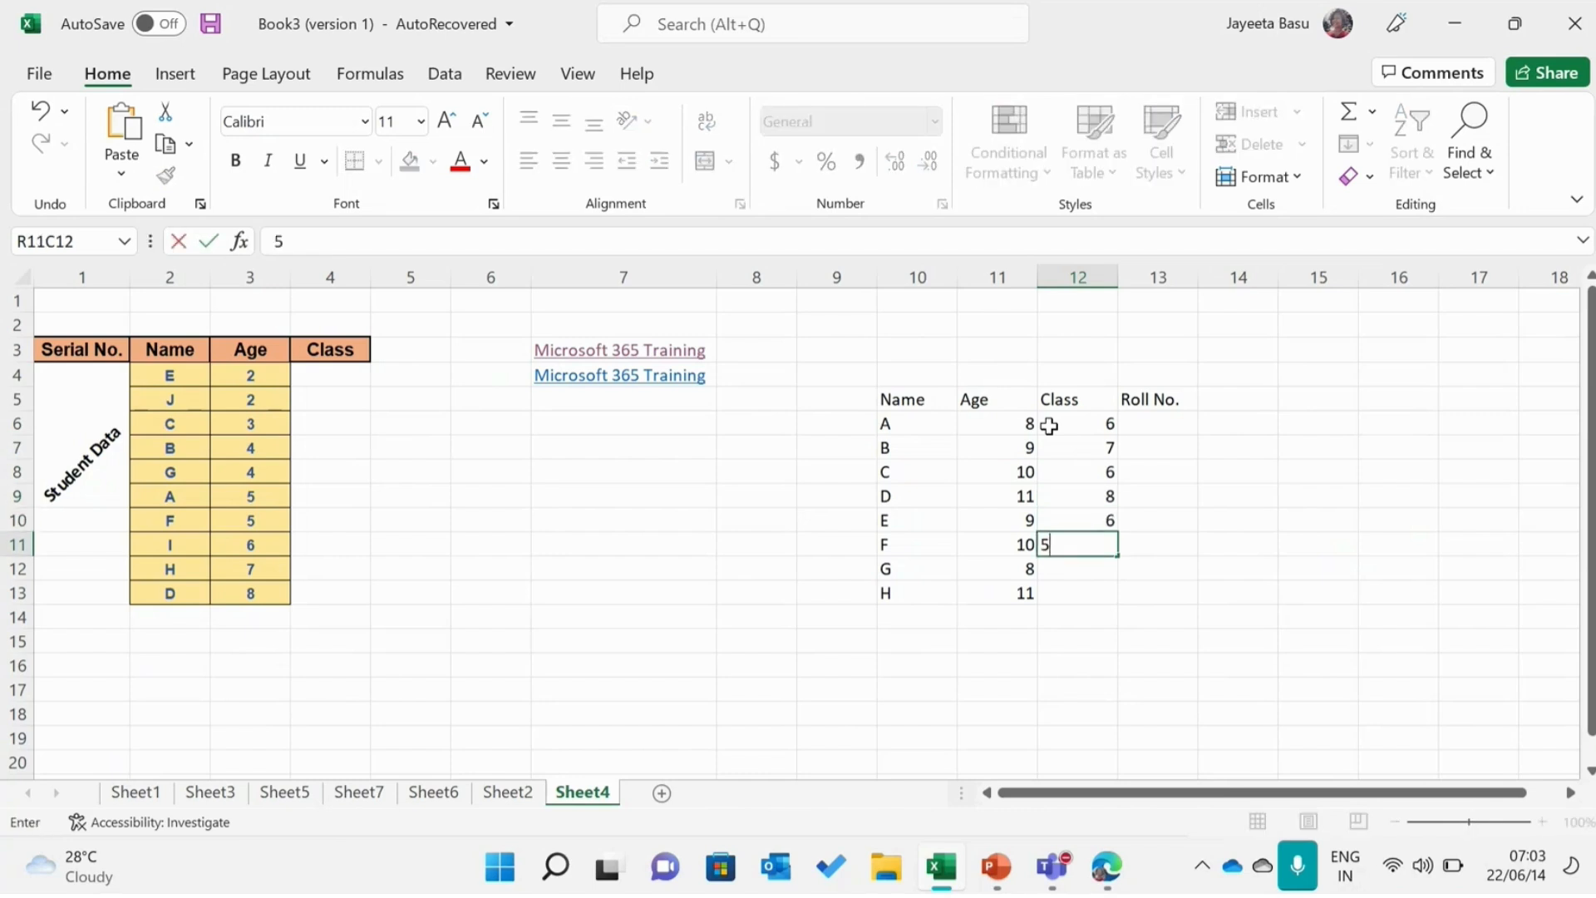
key("Return")
key("Up")
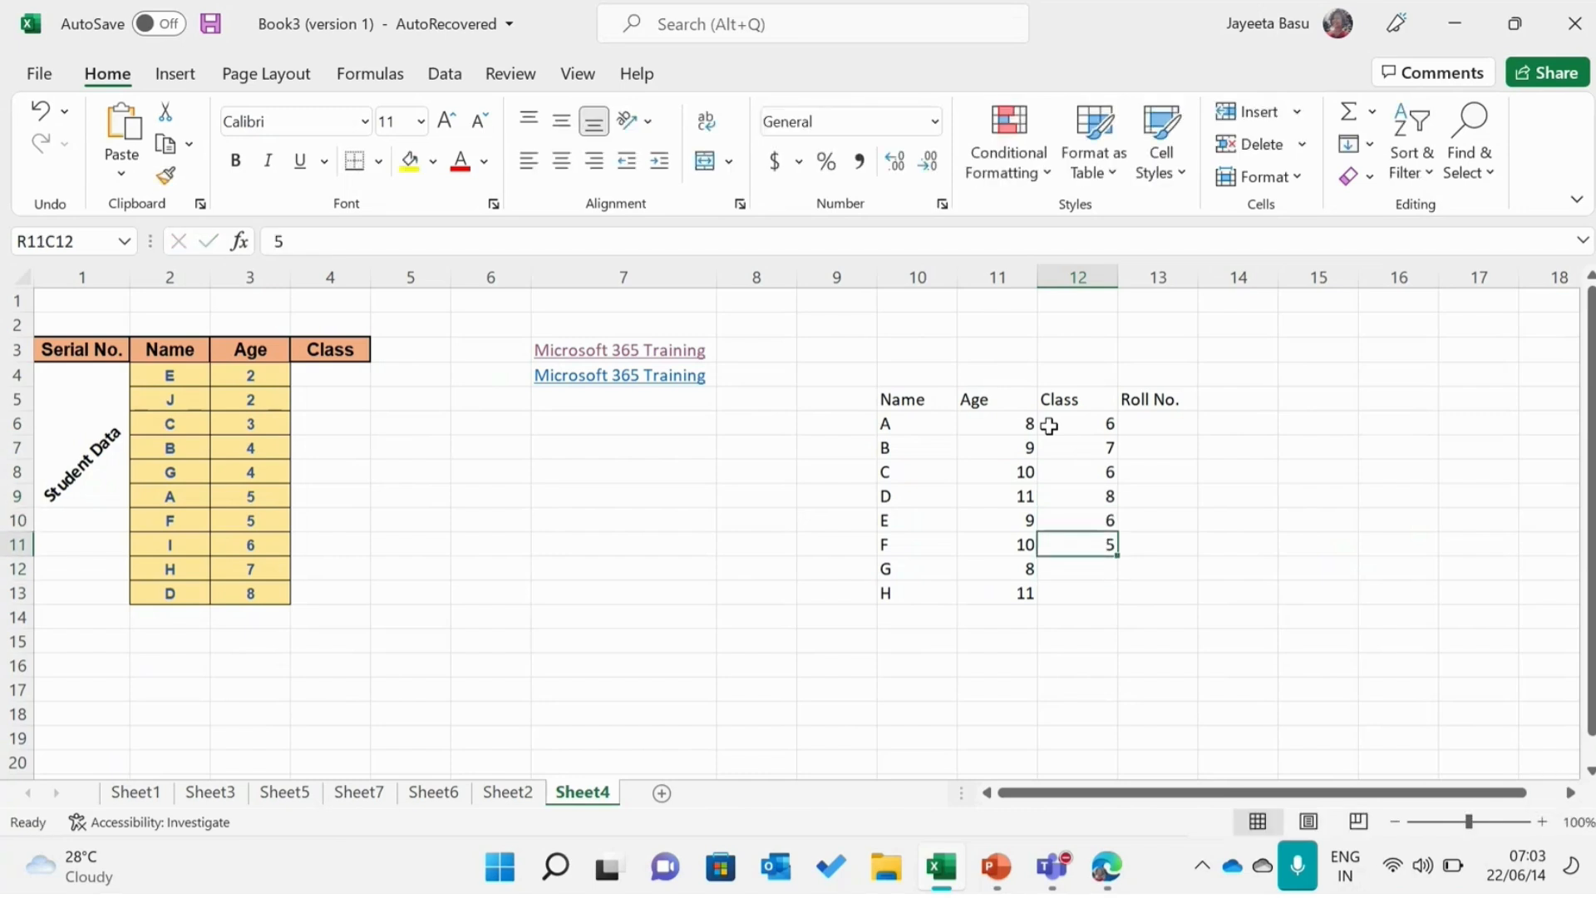
type("6")
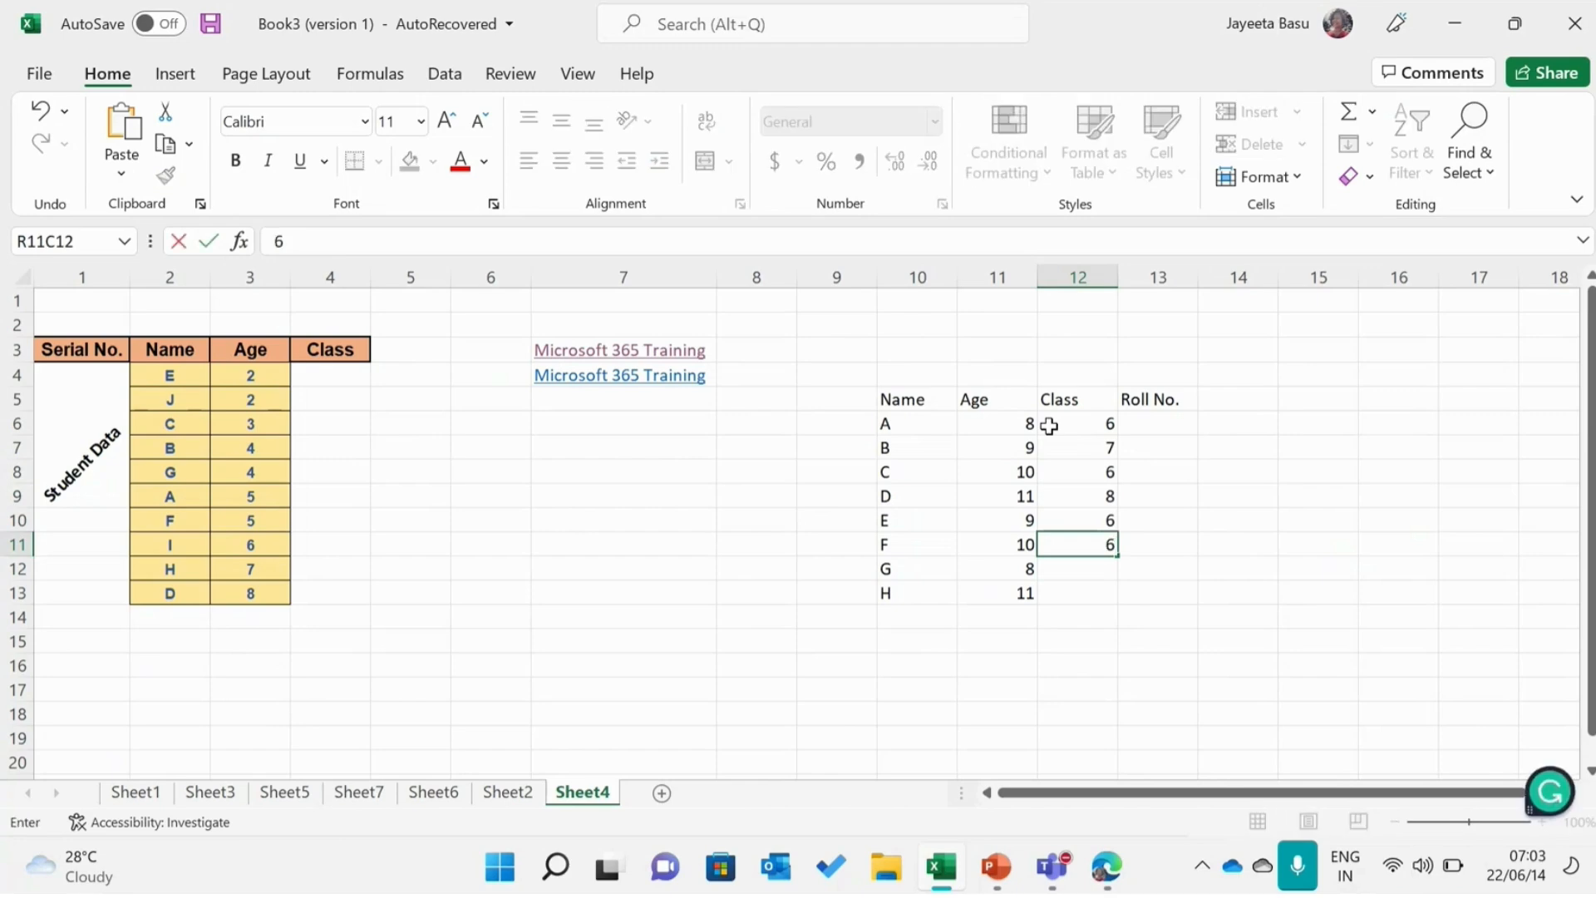
key("Return")
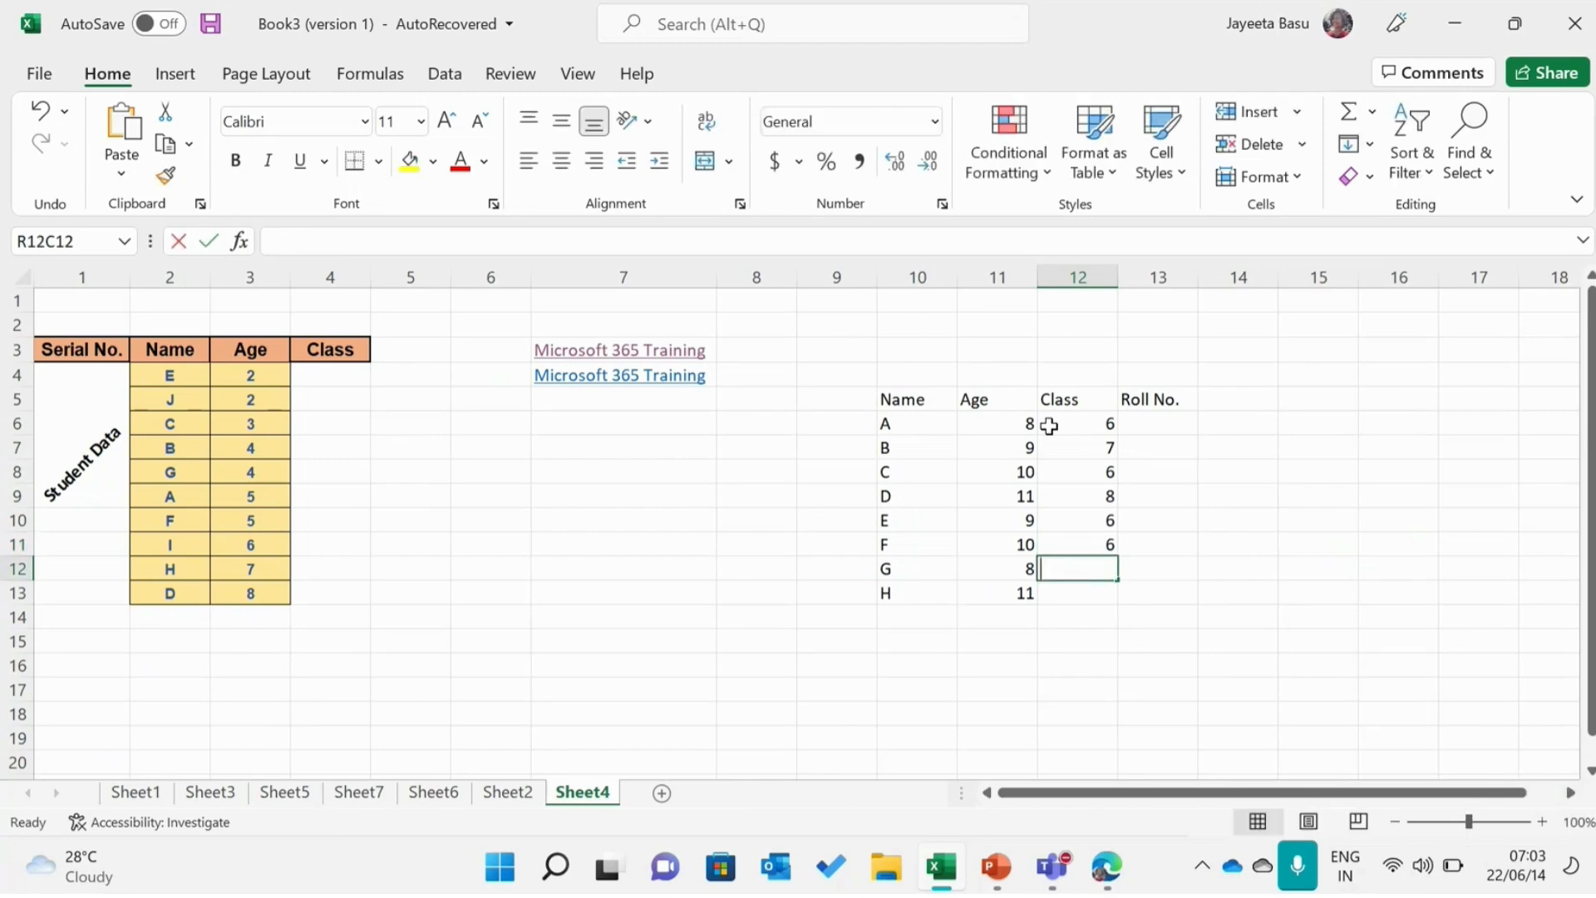
type("6")
key("Return")
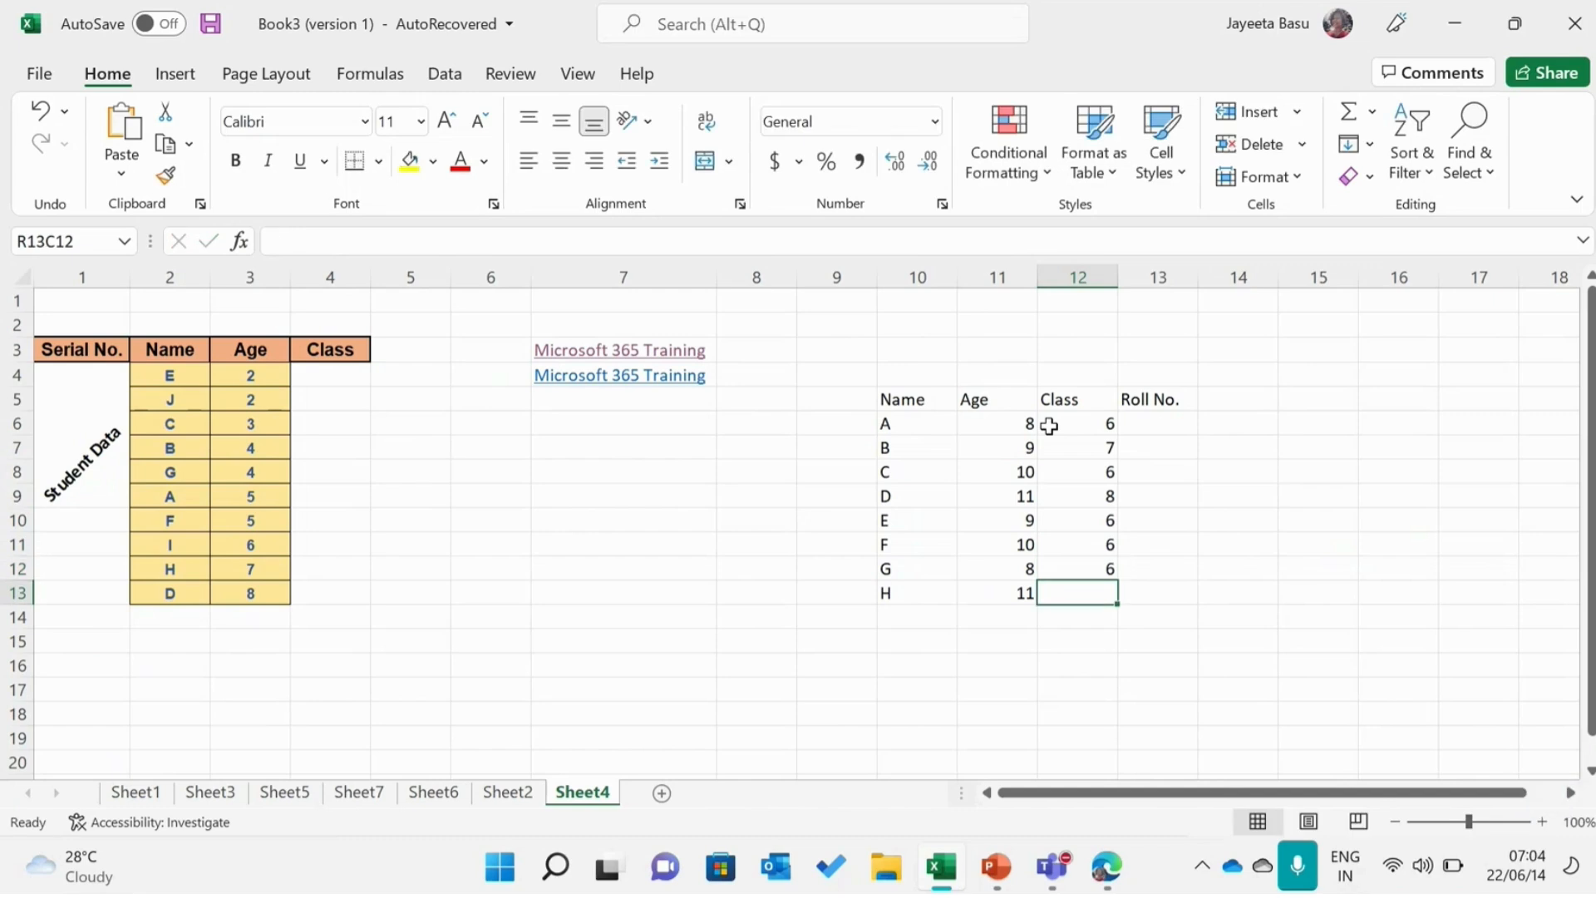
type("8")
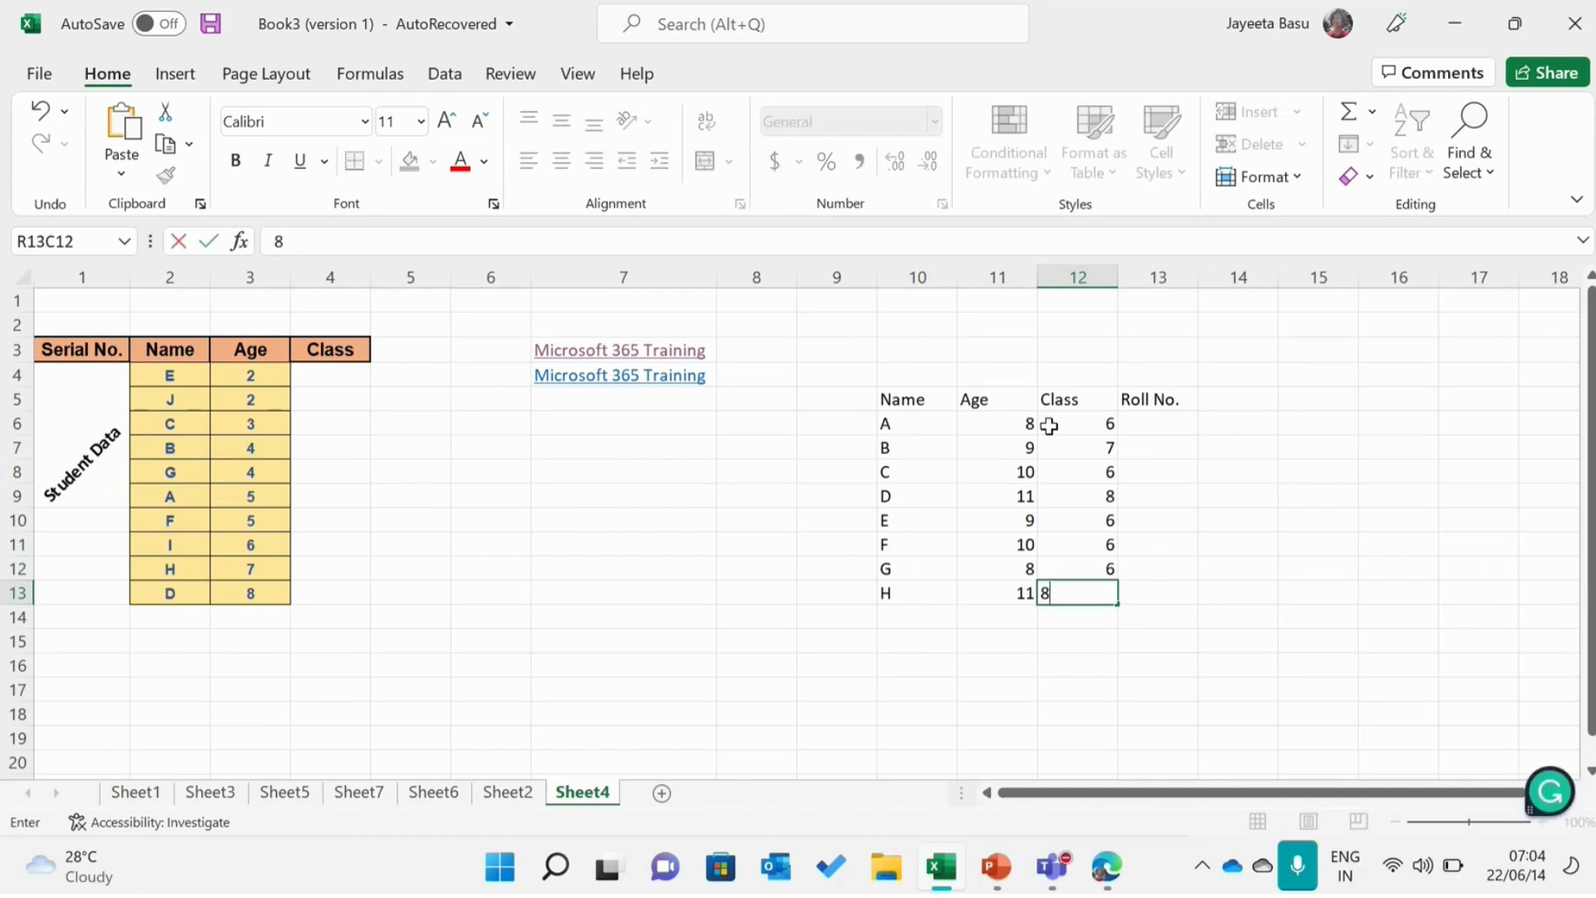
Step: Fill the Roll No. column with the numbers 1 to 8, one per cell, from R6C13 down to R13C13
left_click(1141, 423)
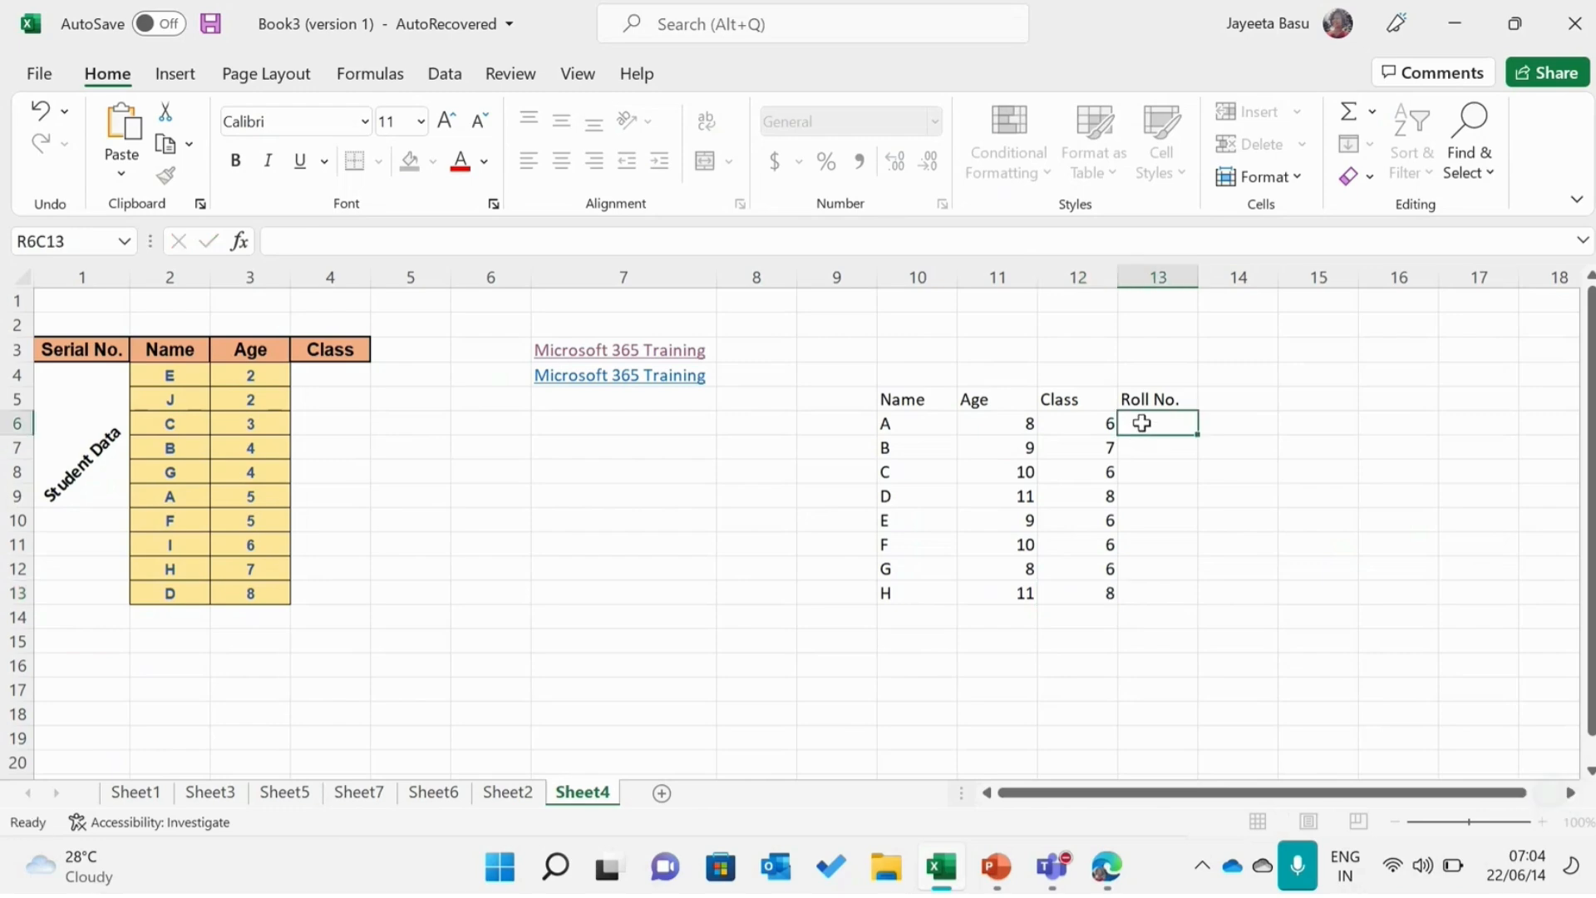
type("1")
key("Return")
type("2")
key("Return")
type("3")
key("Return")
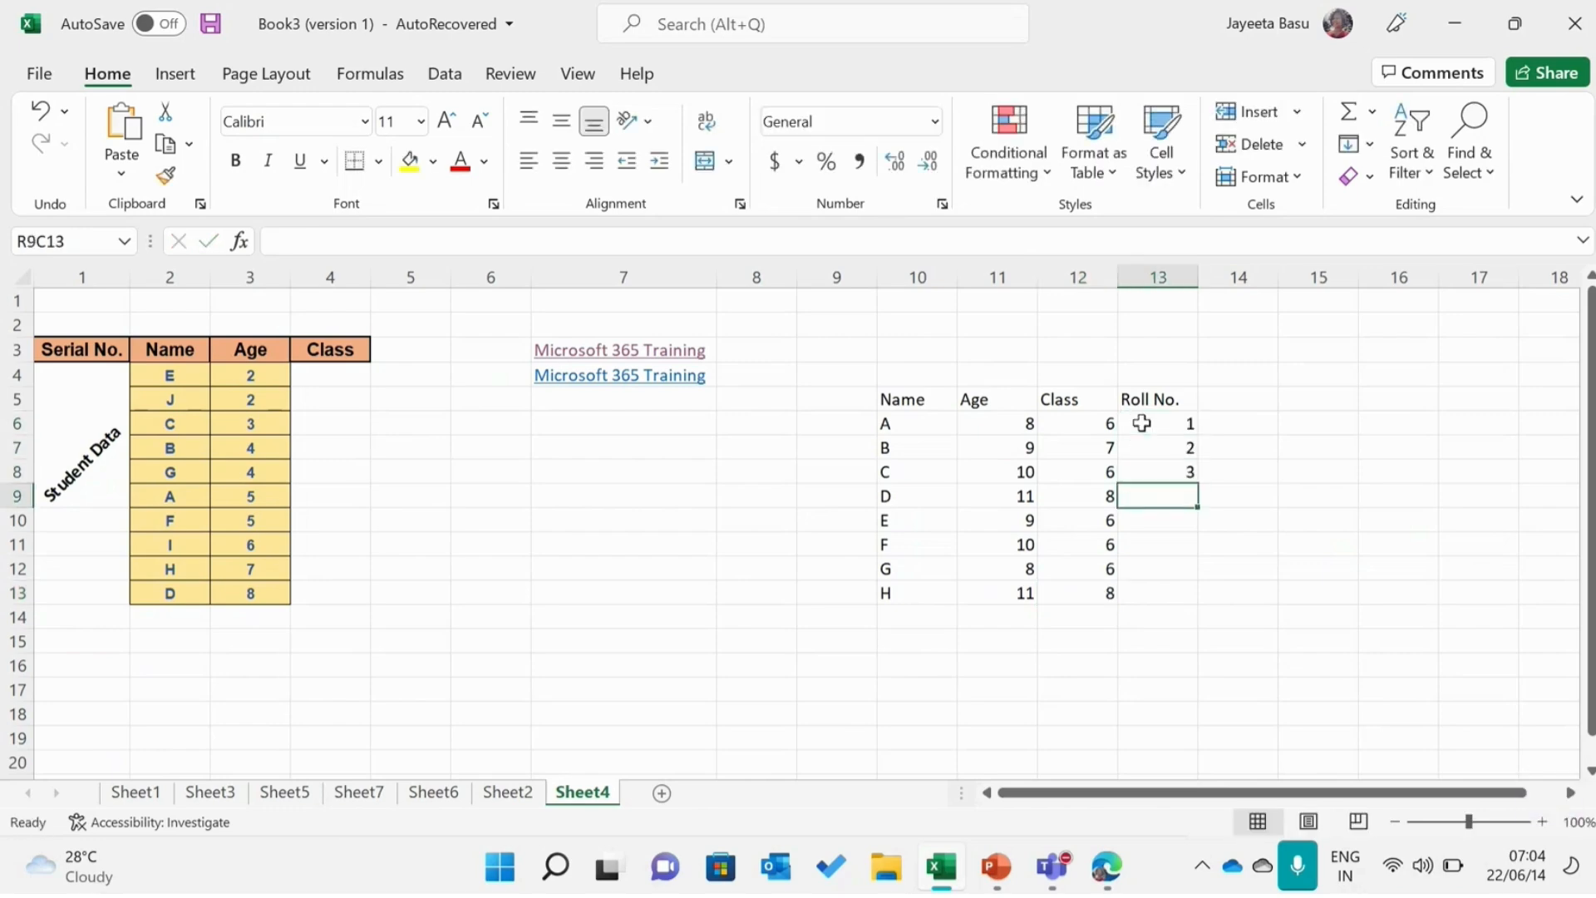
type("4")
key("Return")
type("5")
key("Return")
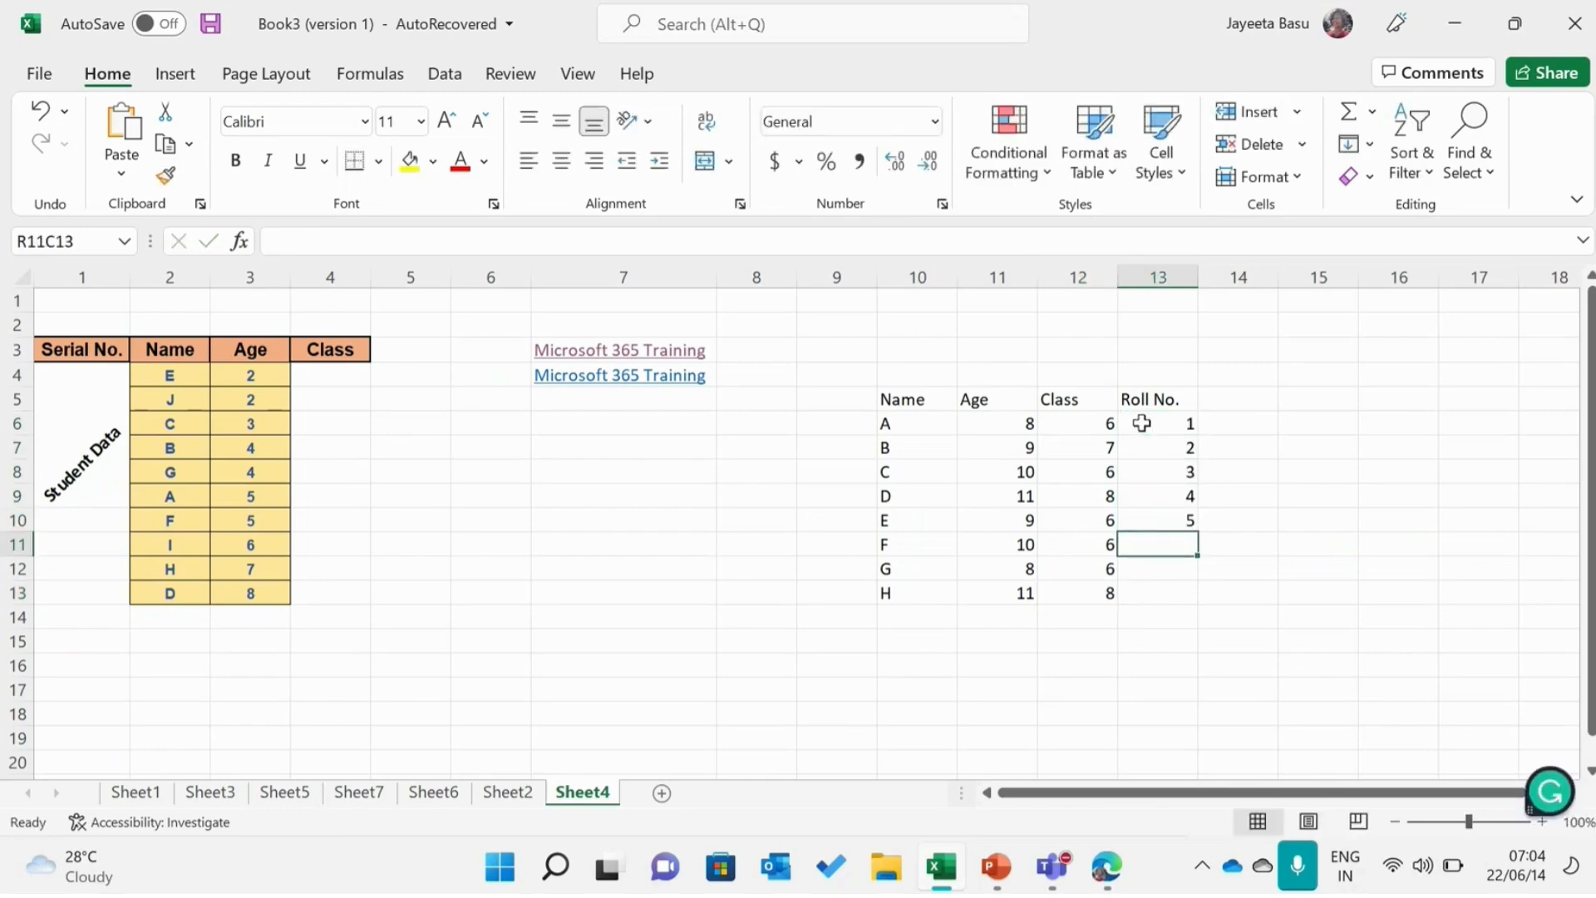
type("6")
key("Return")
type("7")
key("Return")
type("8")
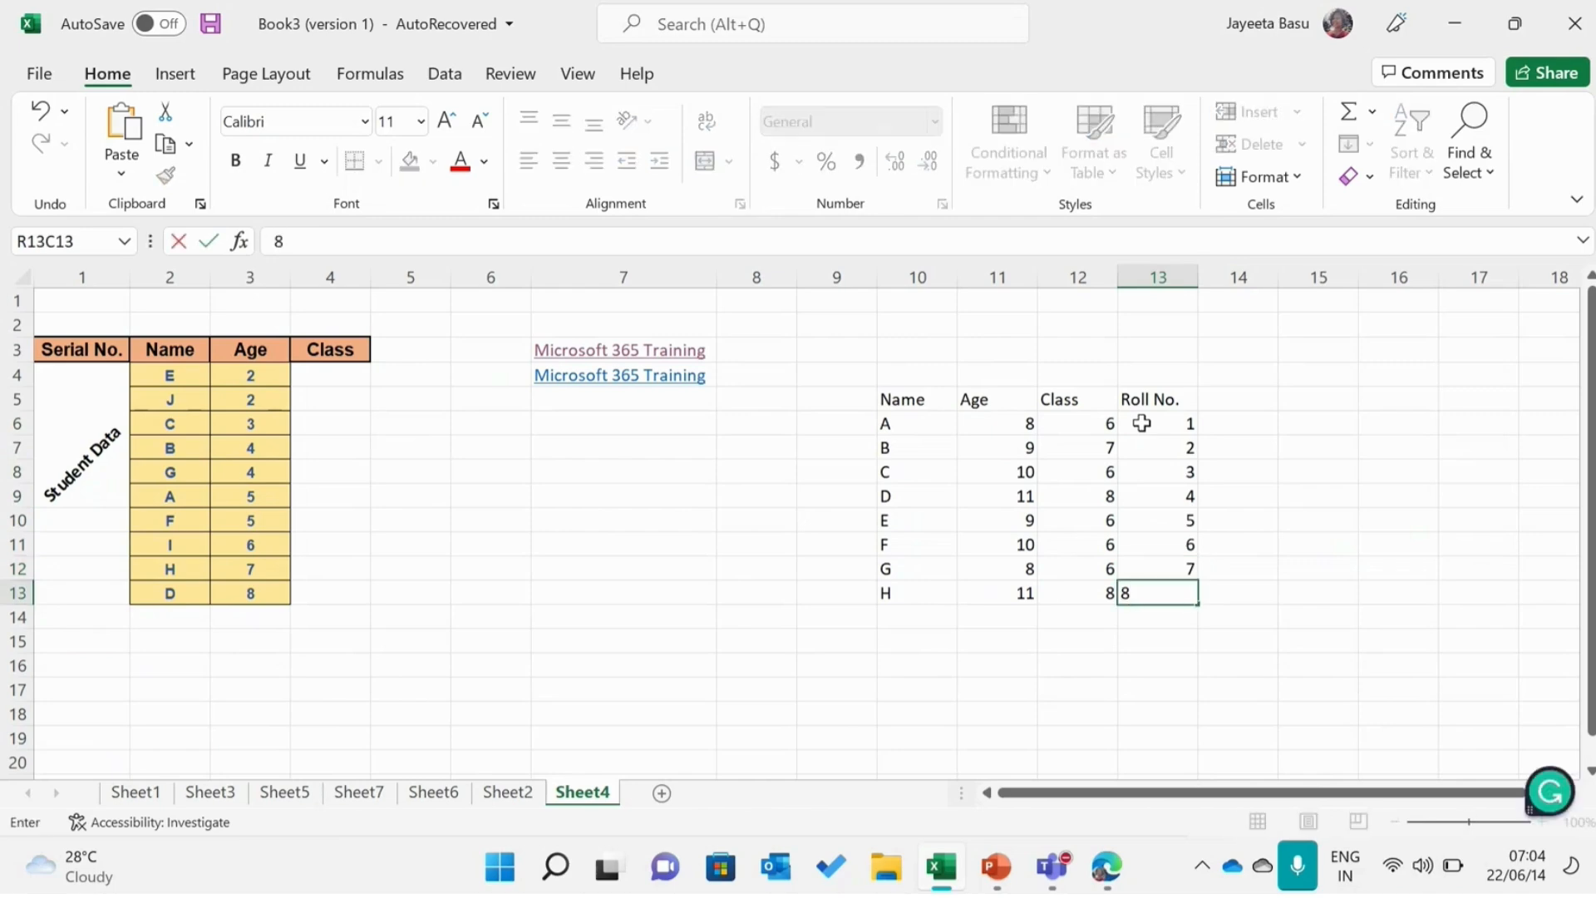
left_click(1254, 466)
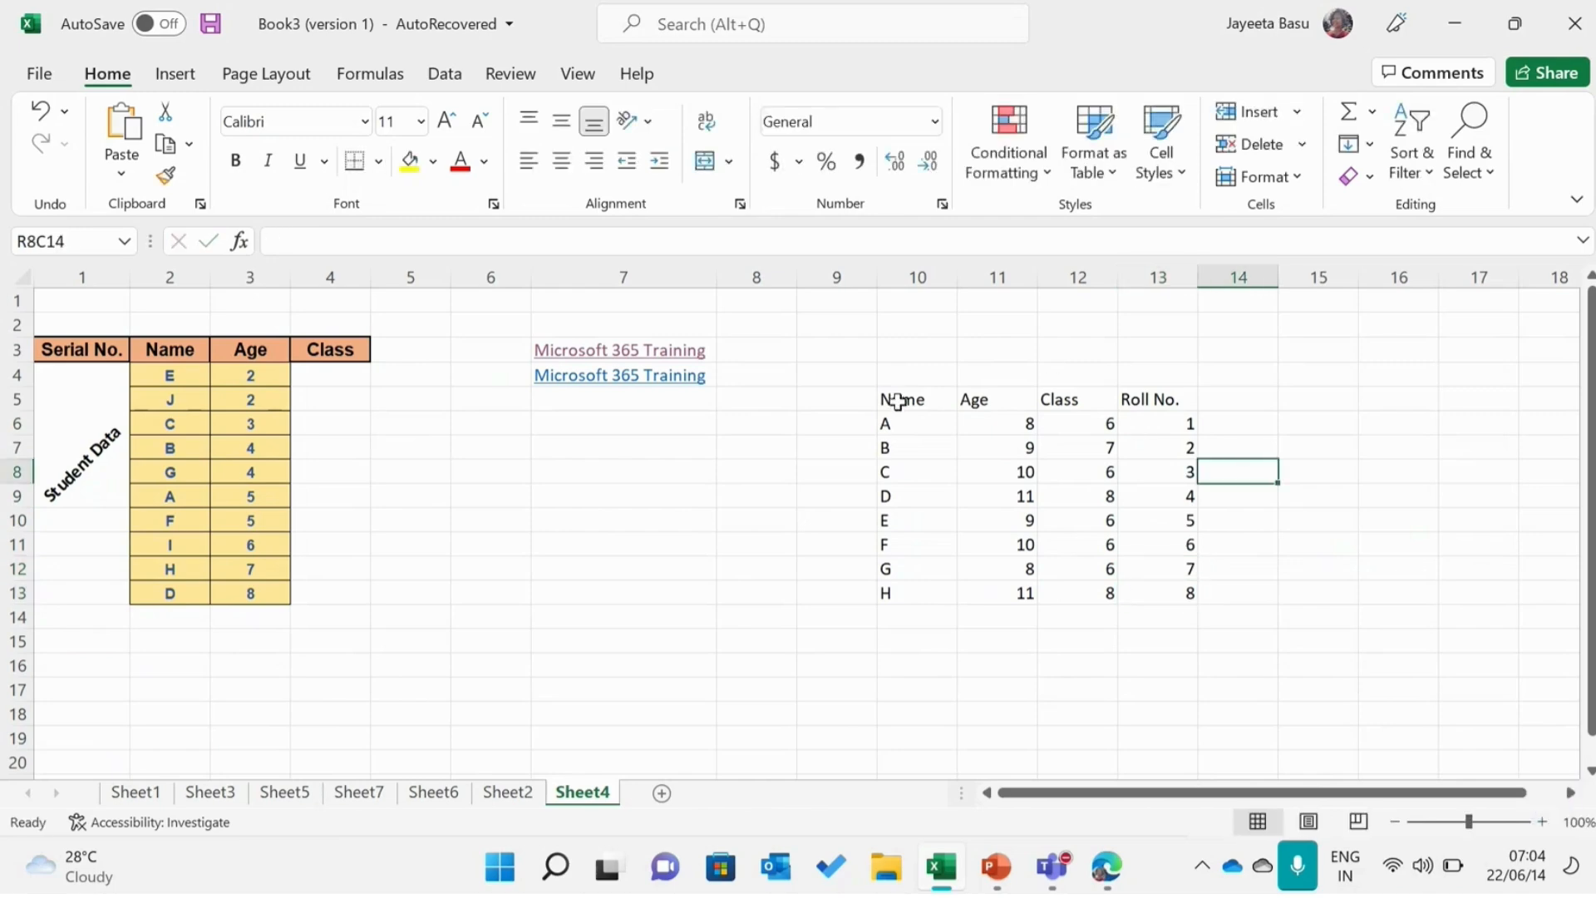
Step: Apply the 40% - Accent5 cell style to the new table's header row, from Name to Roll No
left_click_drag(897, 402, 1133, 396)
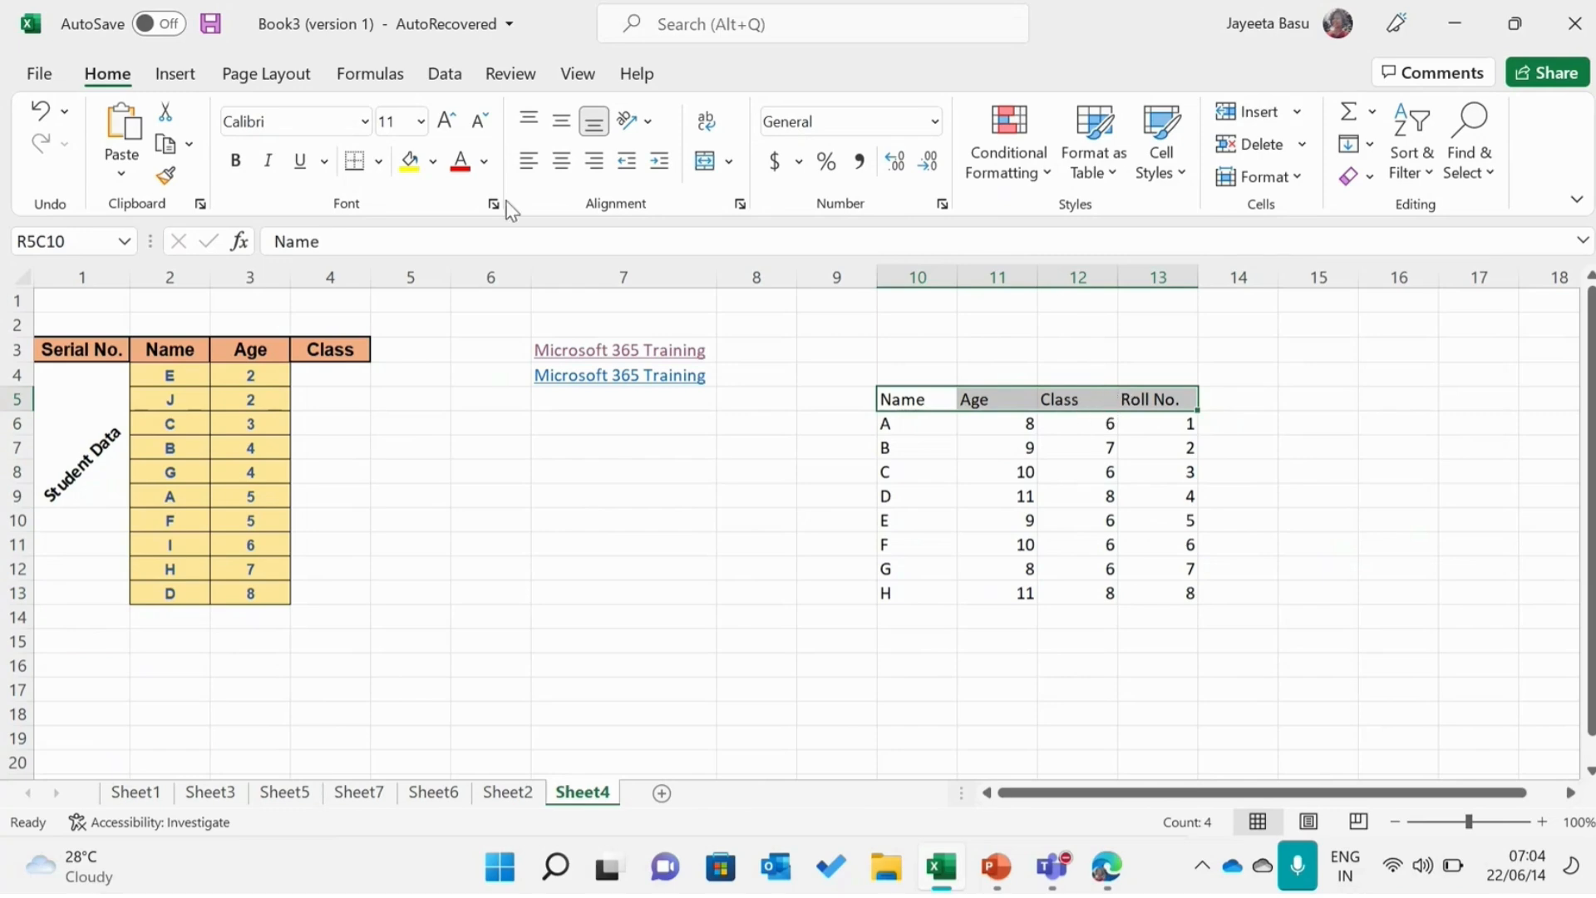
left_click(434, 162)
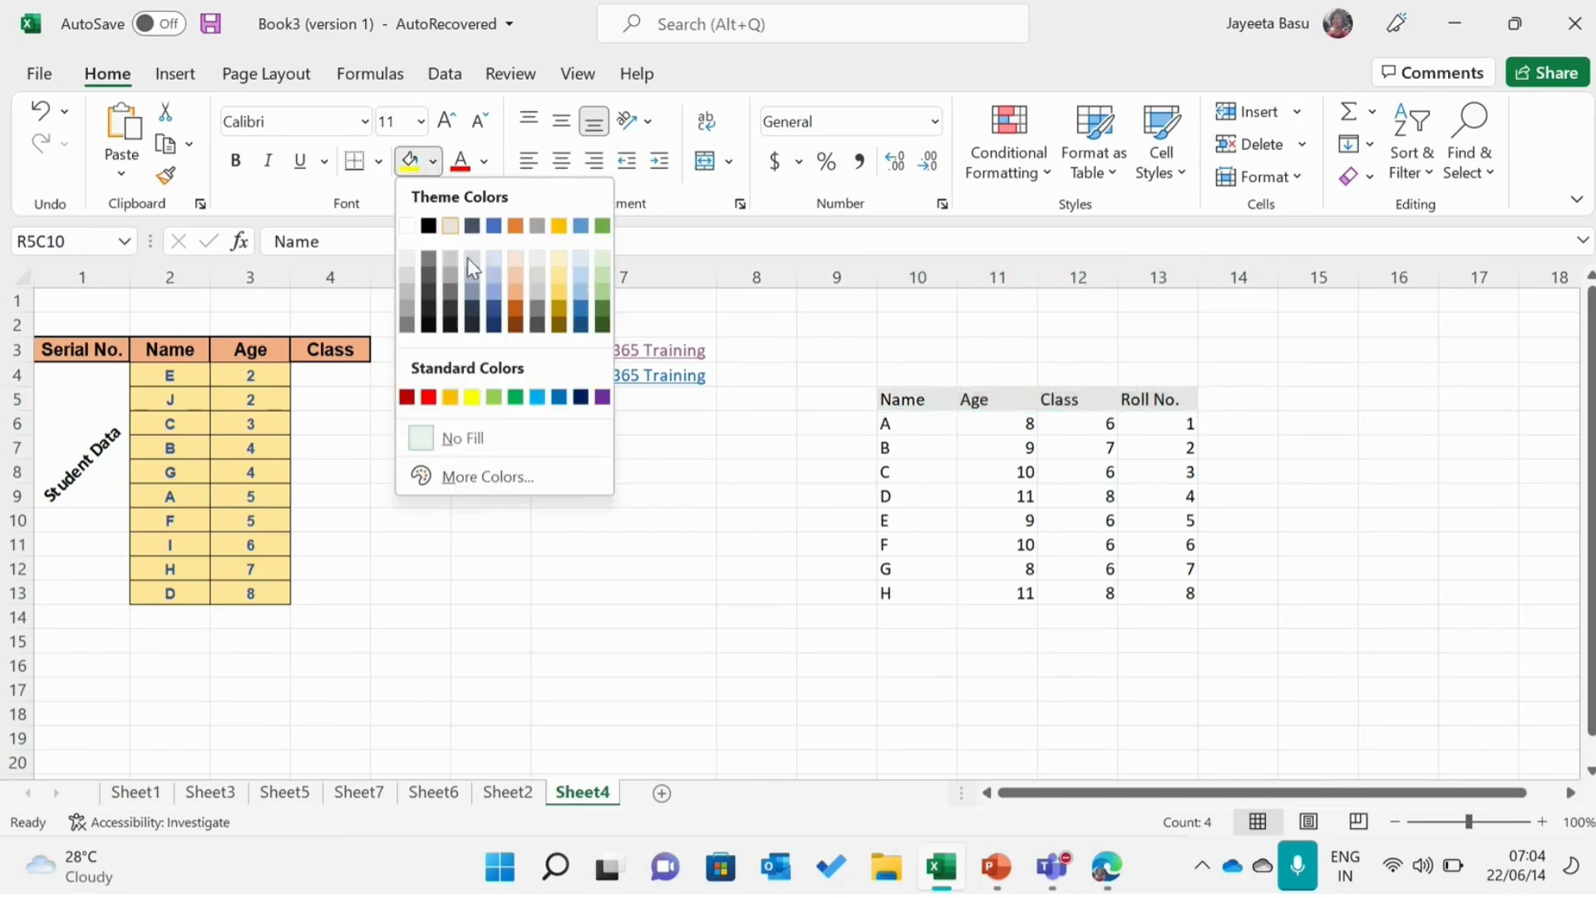
left_click(1164, 154)
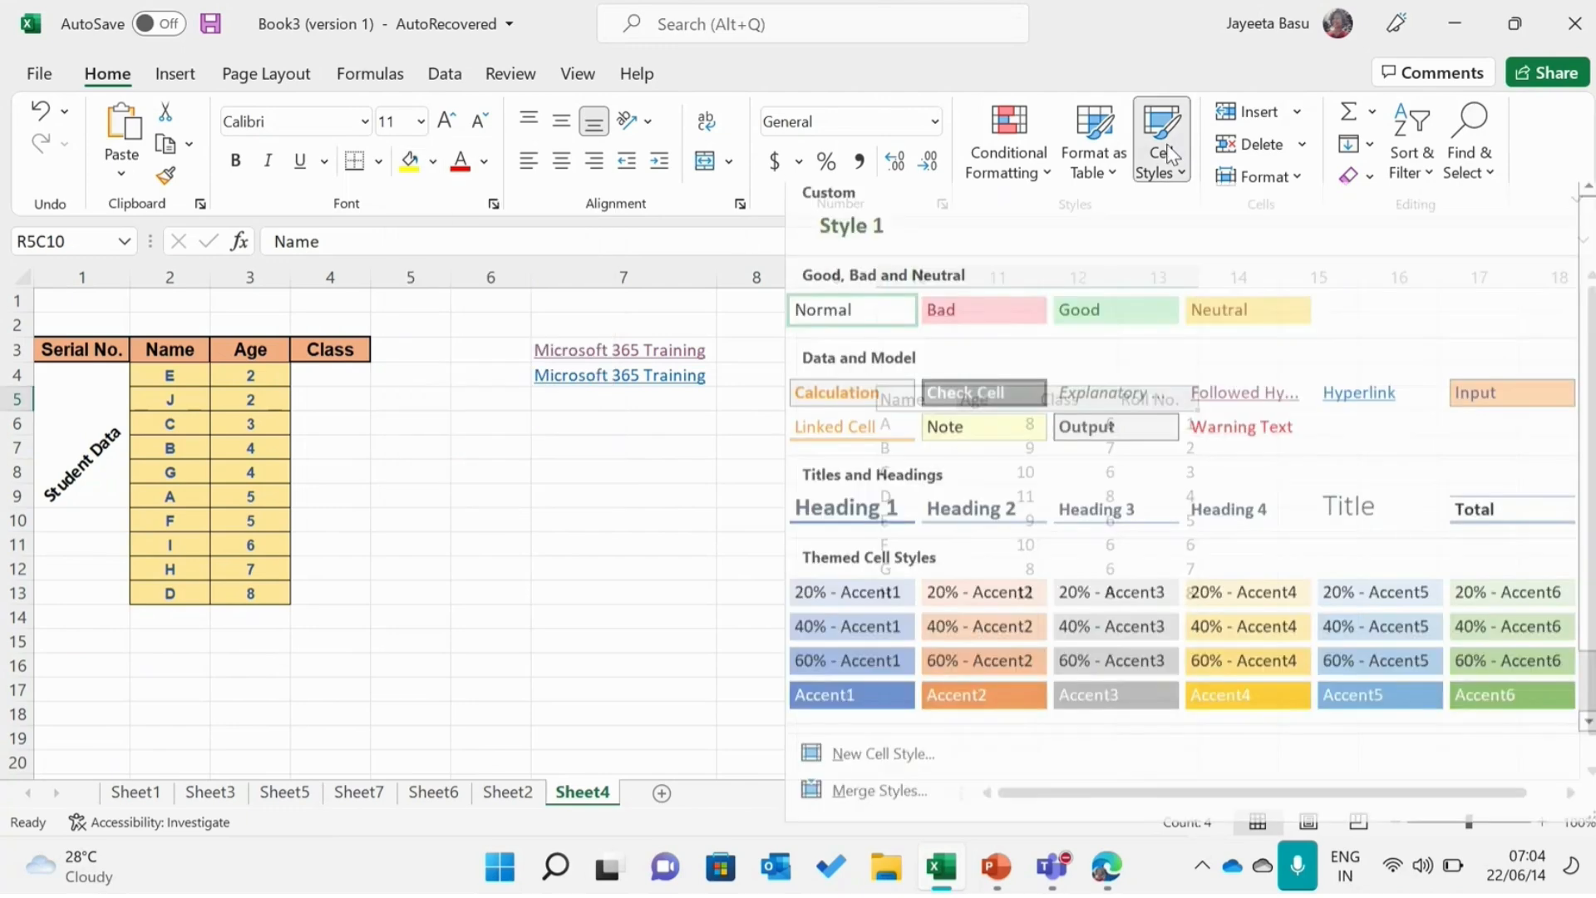
left_click(1378, 626)
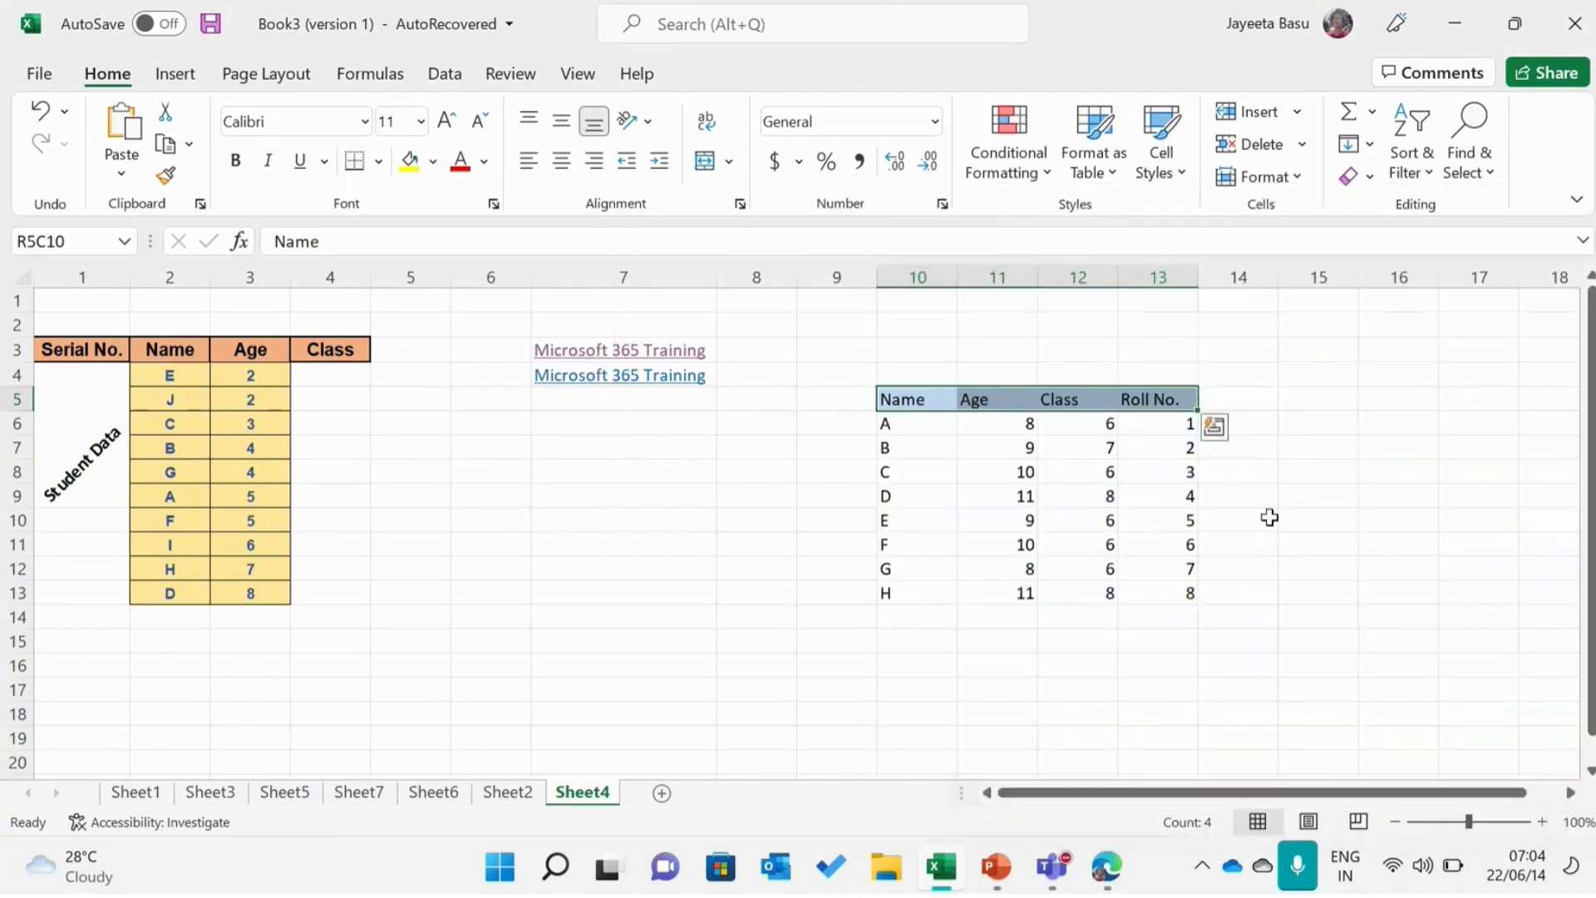
Step: Make the new table's header row bold and centre it vertically and horizontally
left_click(235, 161)
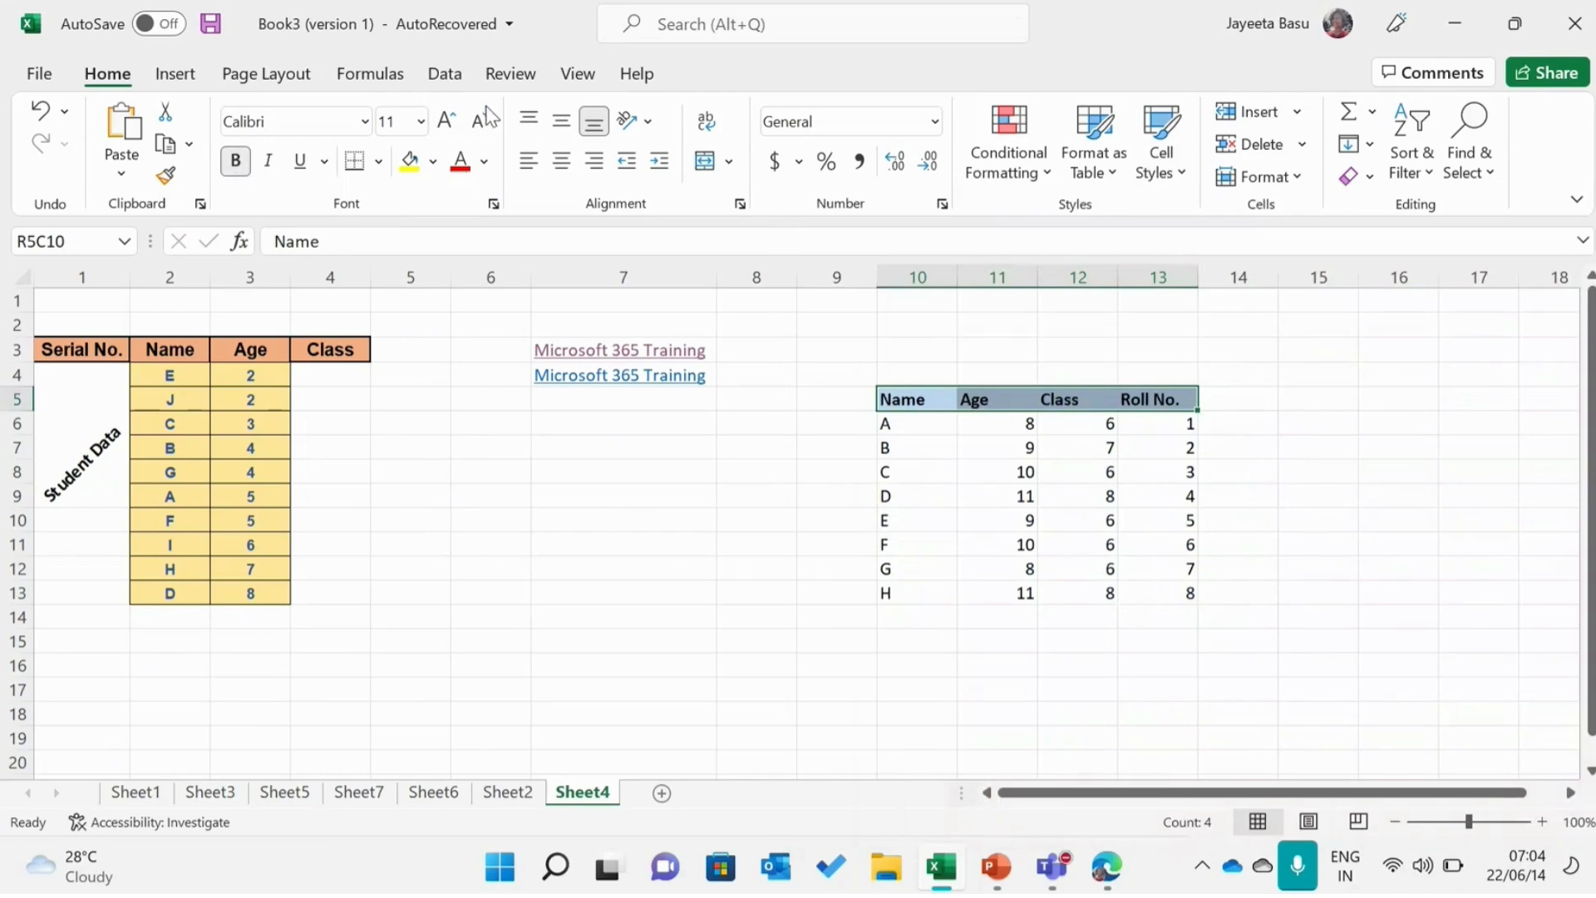
left_click(561, 122)
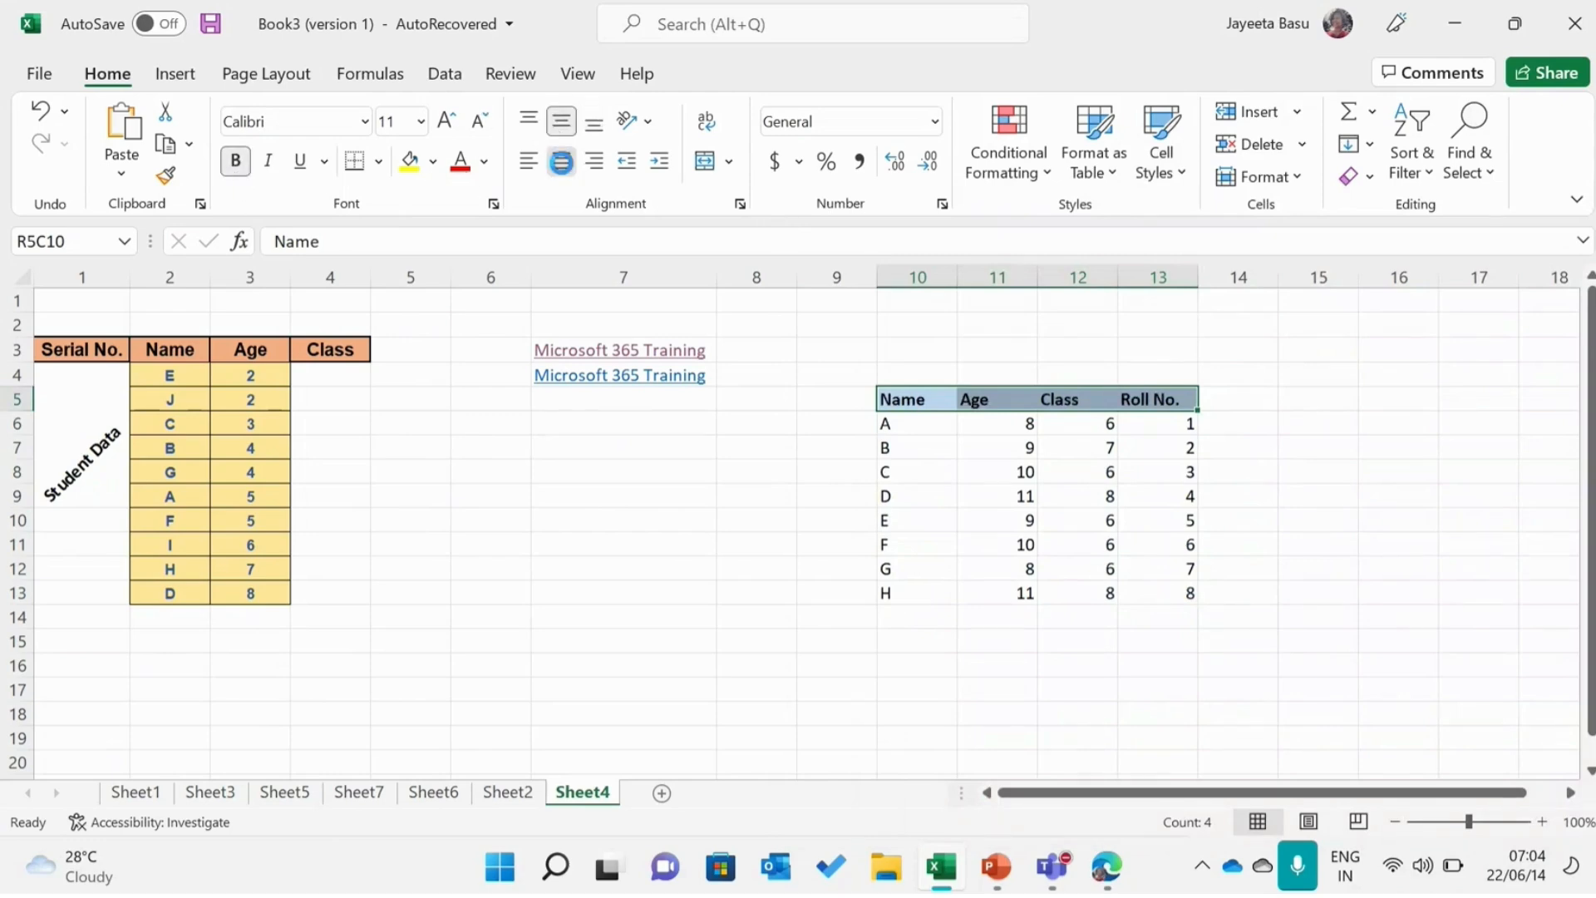
left_click(562, 162)
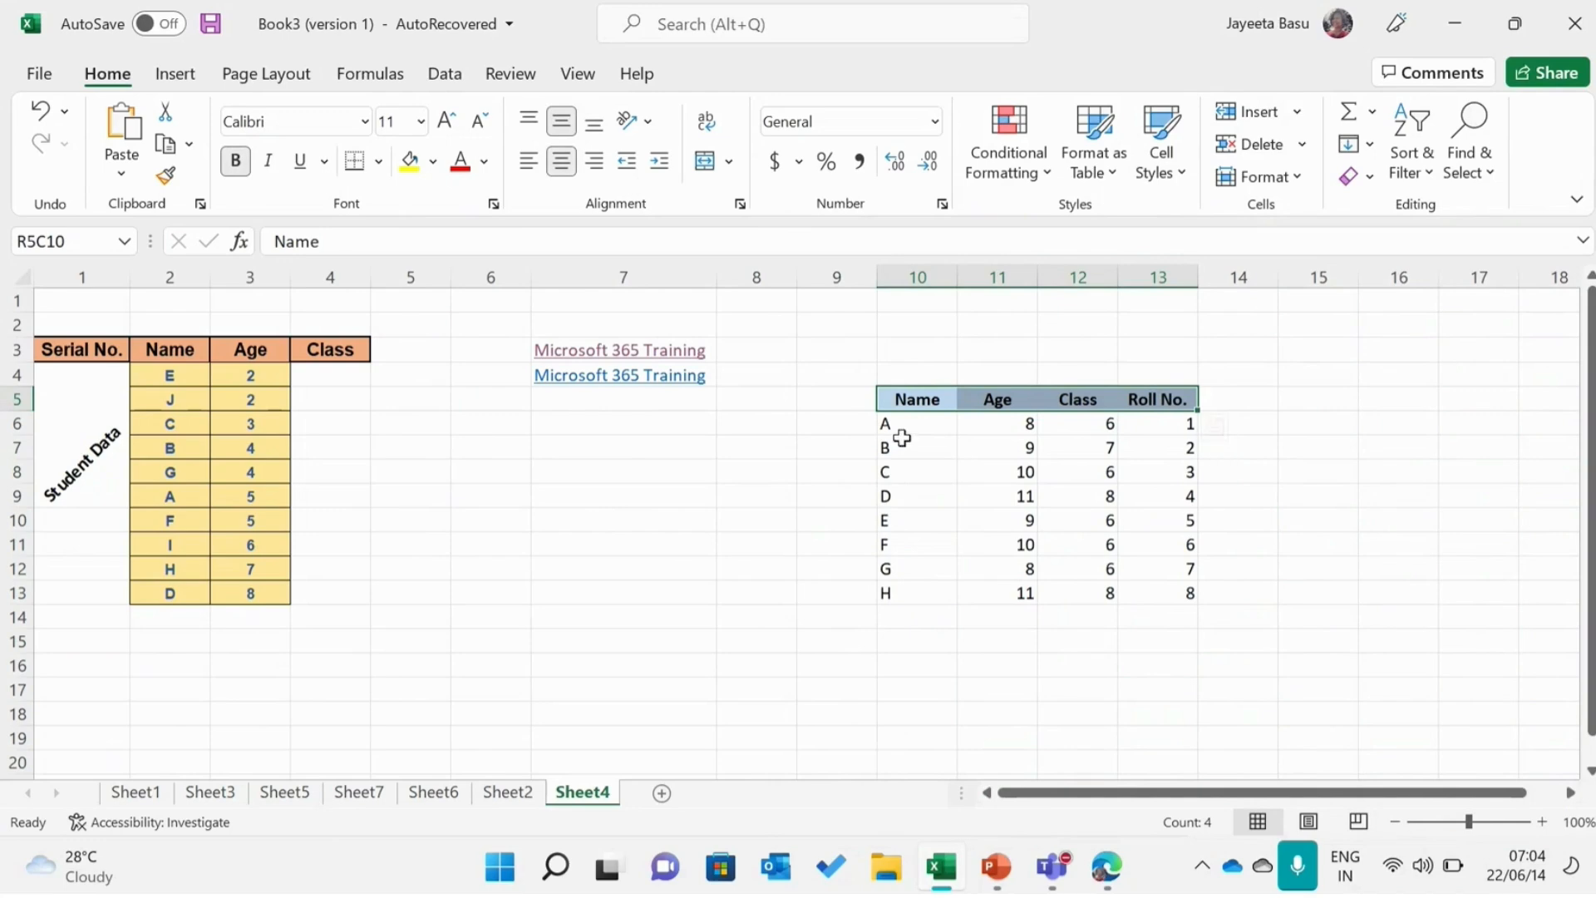
Step: Apply the 20% - Accent1 cell style to the names A to H in R6C10 to R13C10
left_click_drag(902, 424, 948, 591)
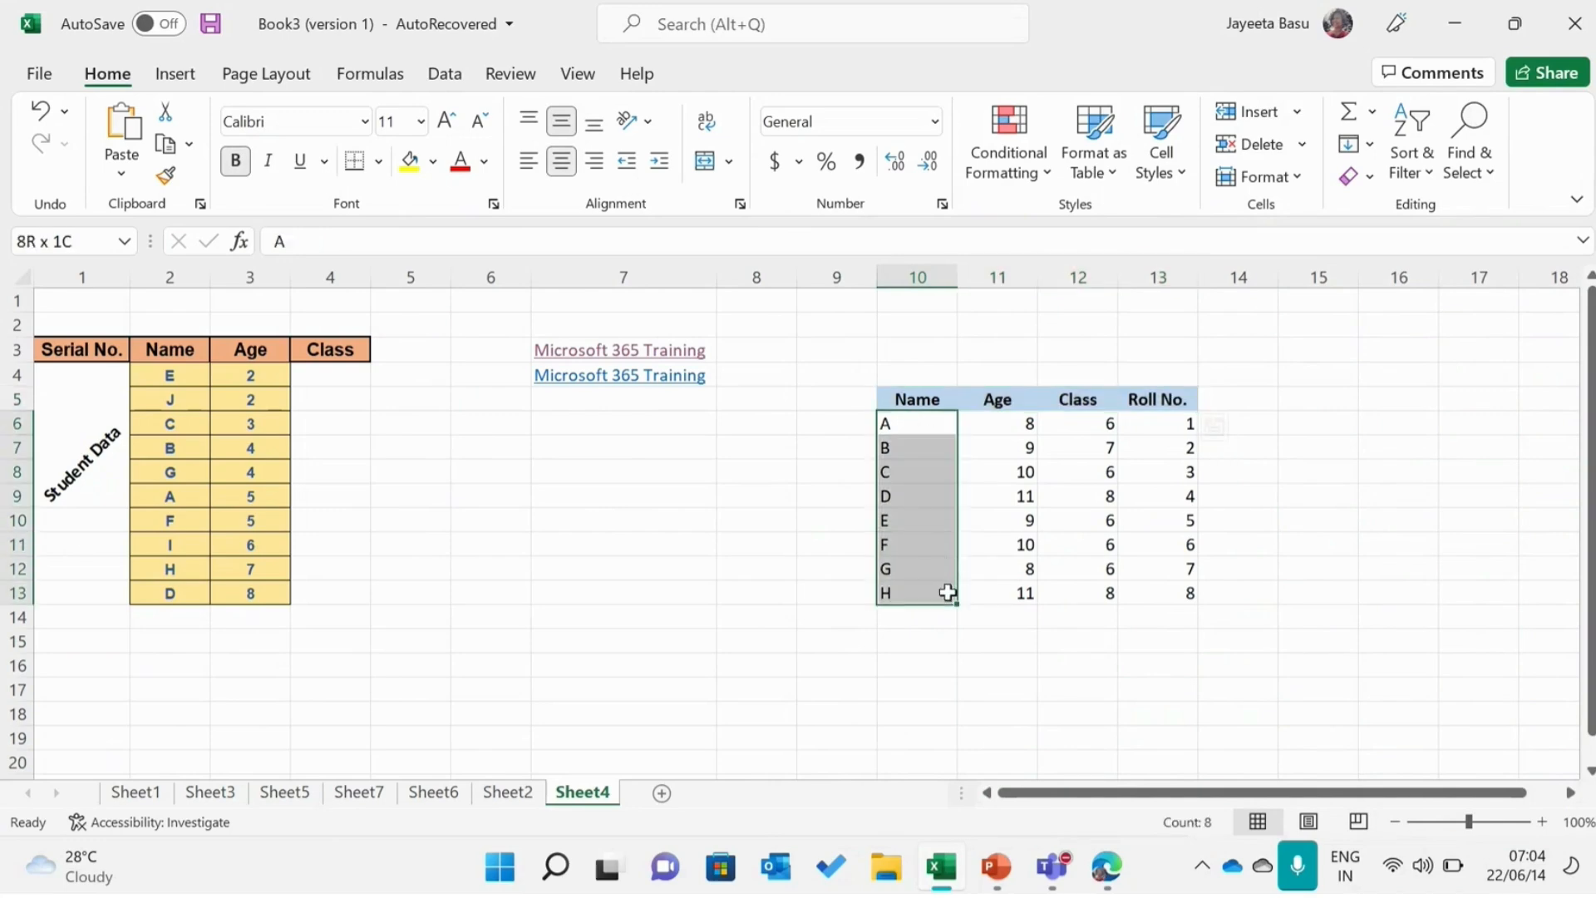
left_click(1160, 173)
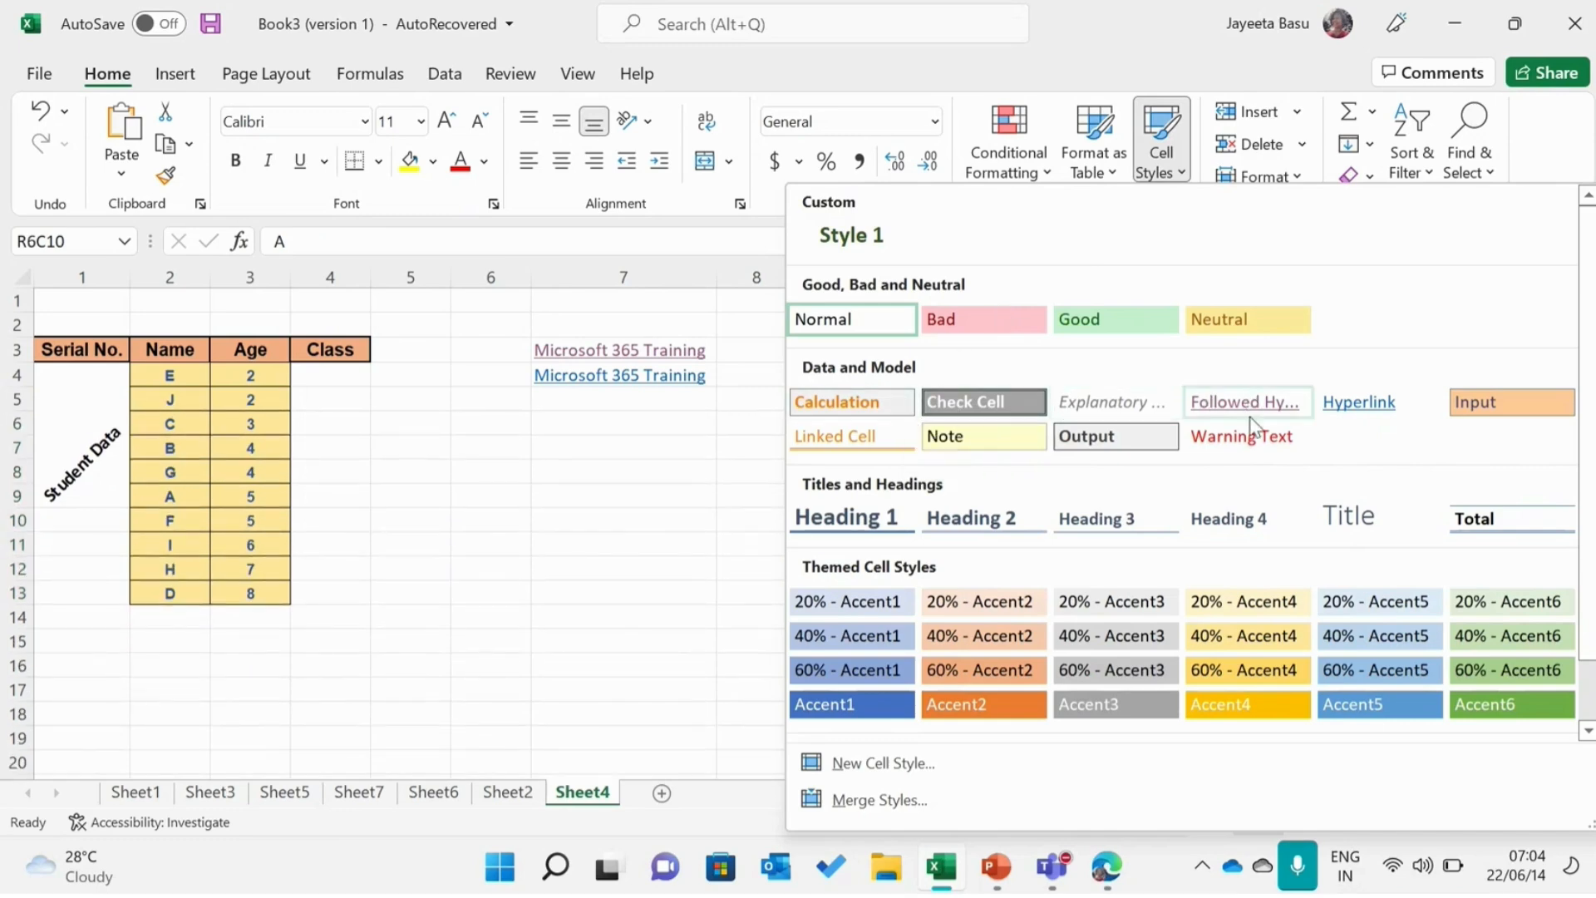
left_click(896, 599)
Step: Apply the 20% - Accent3 cell style to the new table's Age column, header included, from R5C11 to R13C11
left_click_drag(997, 399, 1029, 605)
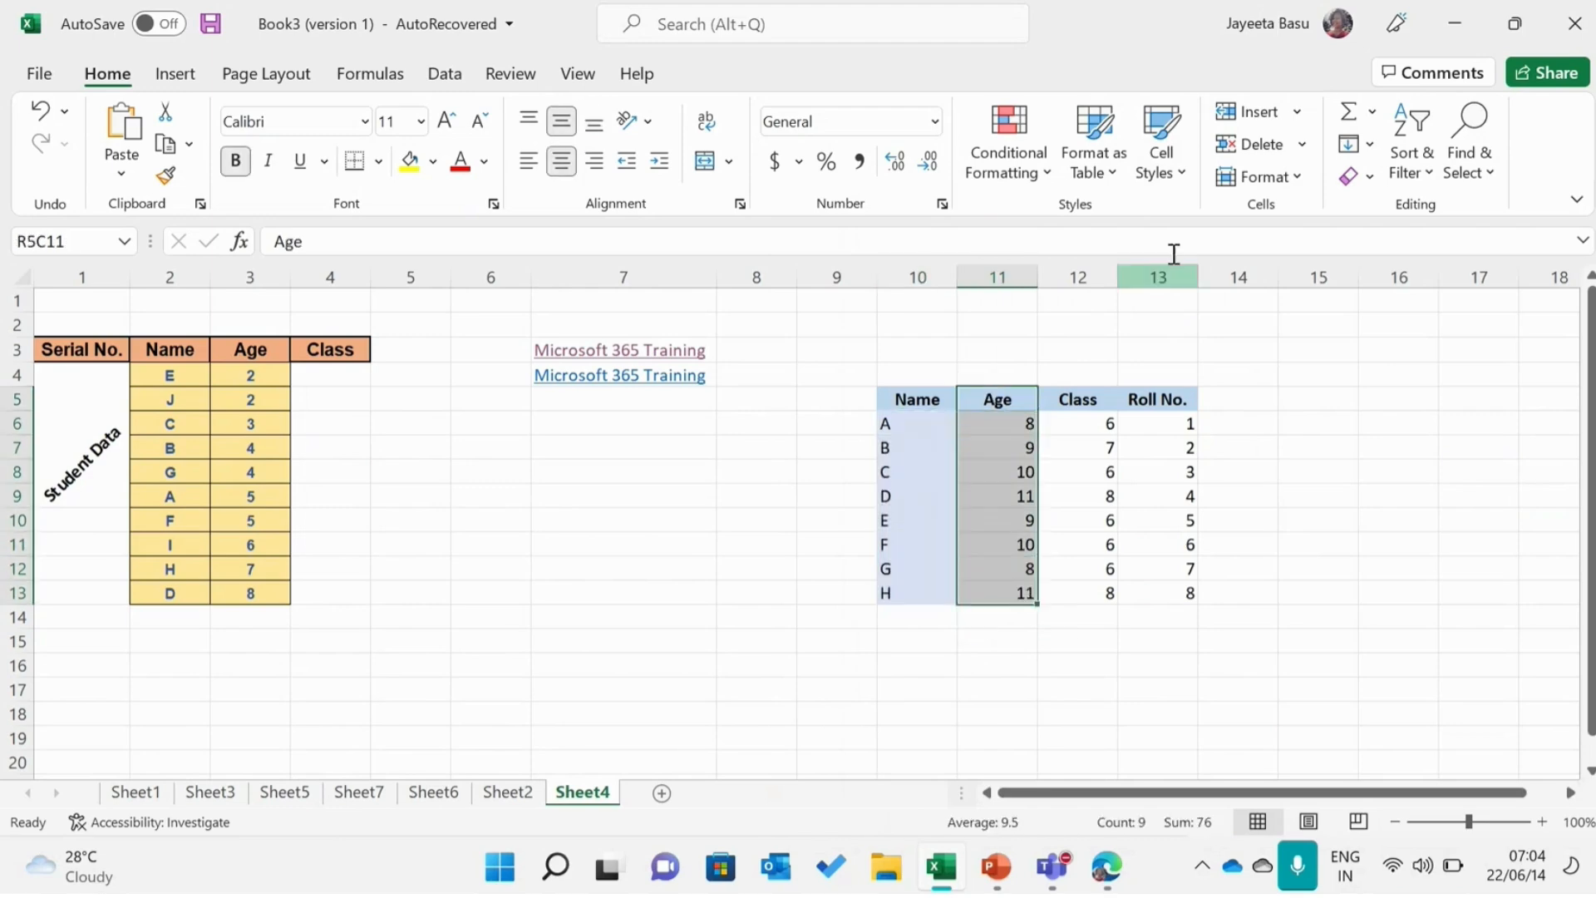
left_click(1185, 179)
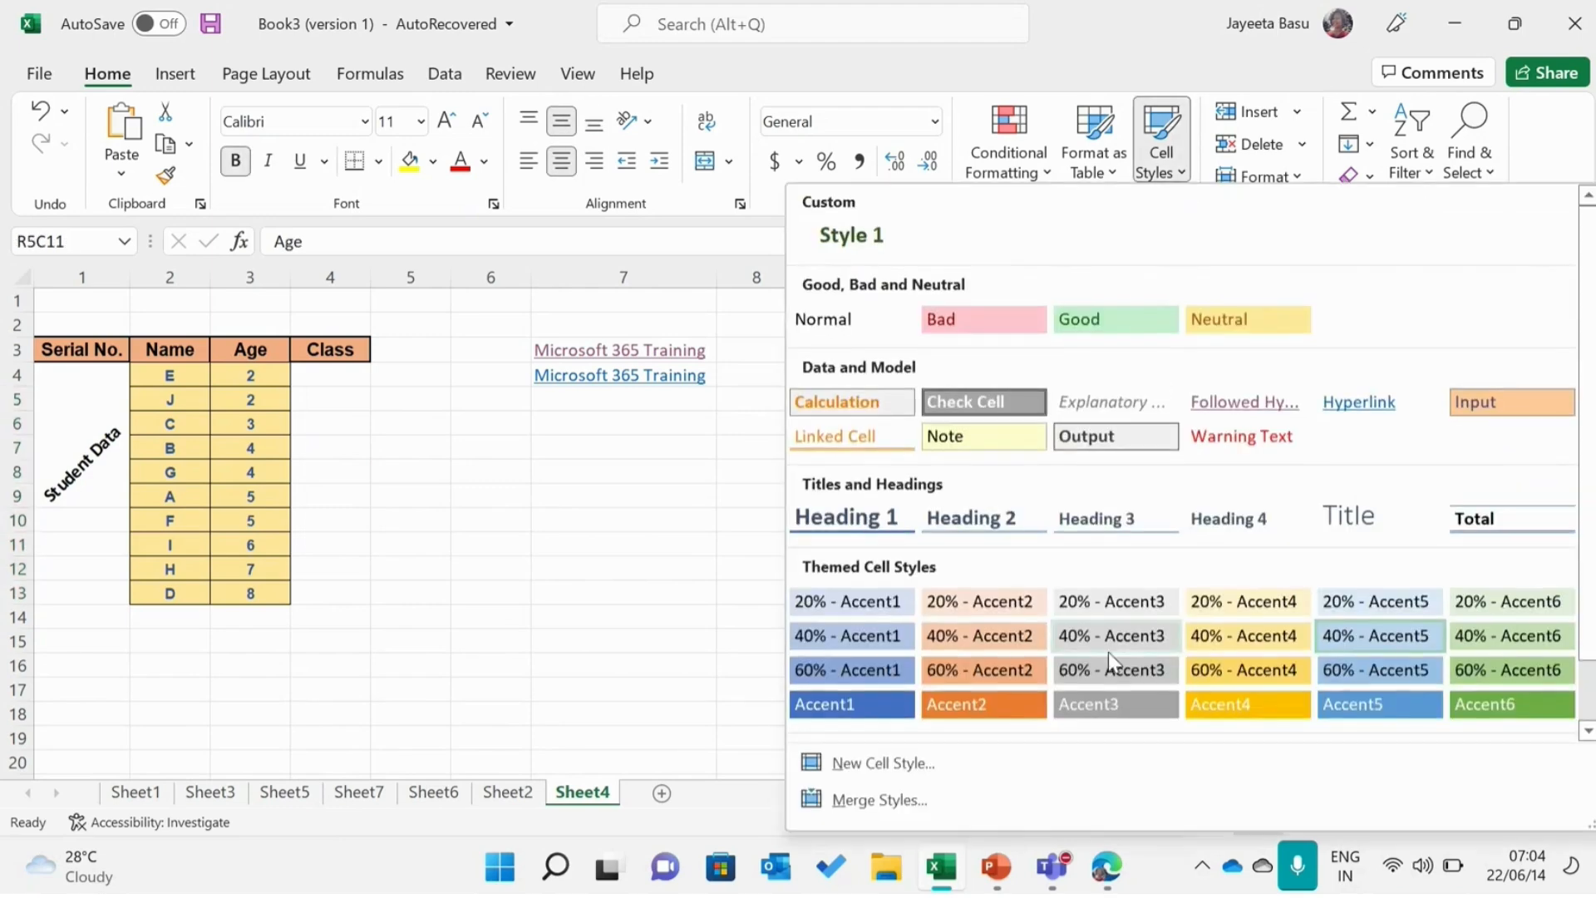
left_click(1153, 605)
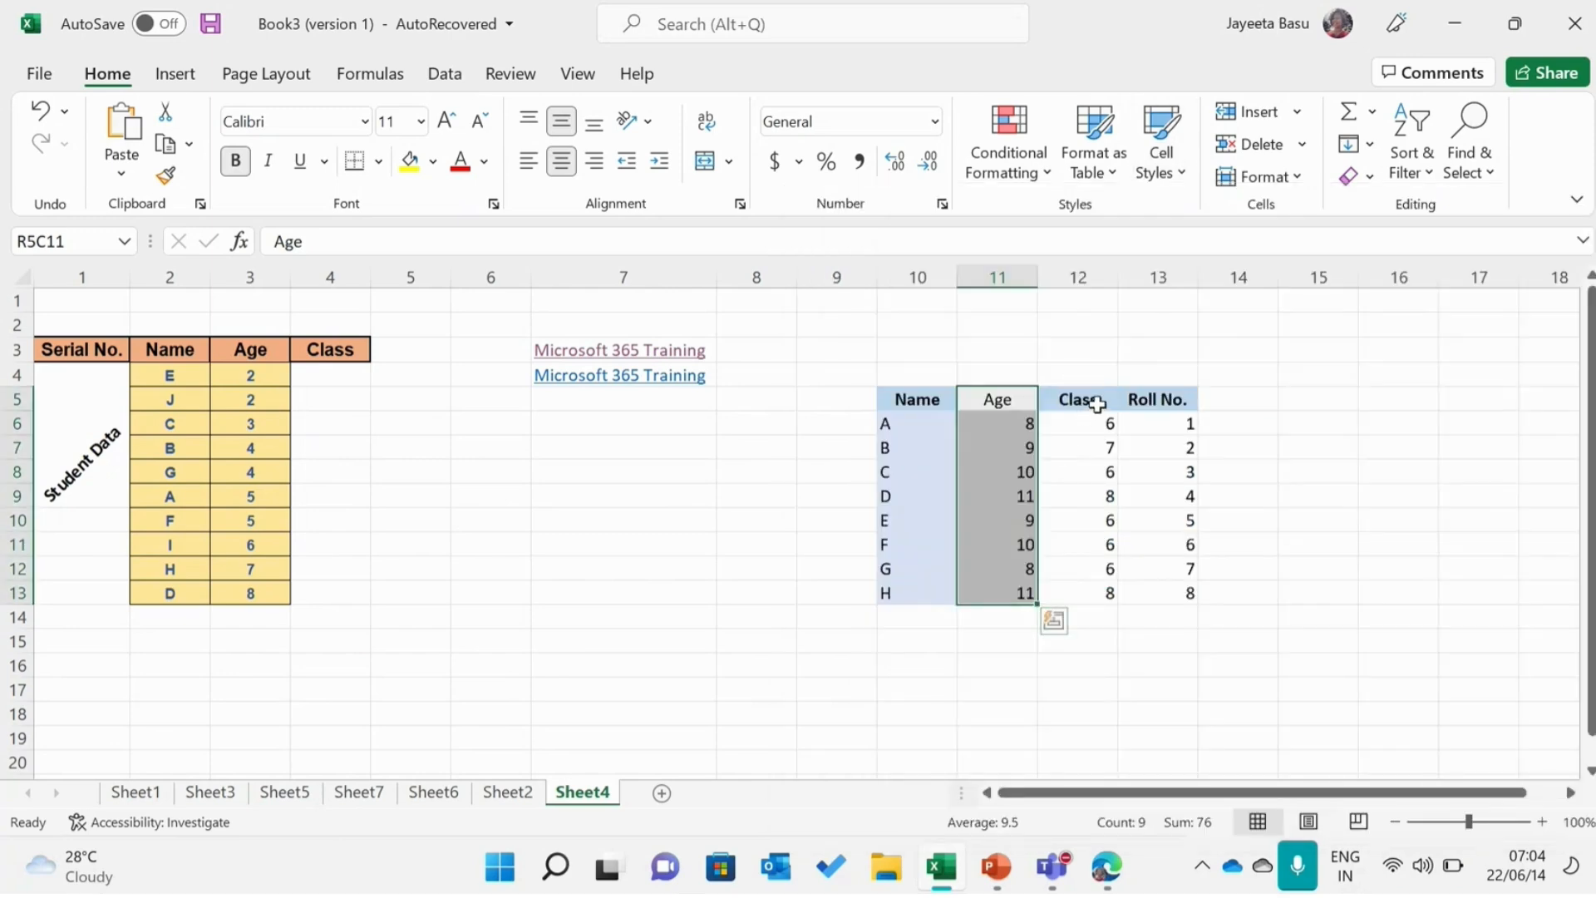
Step: Apply the 40% - Accent2 cell style to the new table's Class column, header included, from R5C12 to R13C12
left_click_drag(1097, 405, 1108, 592)
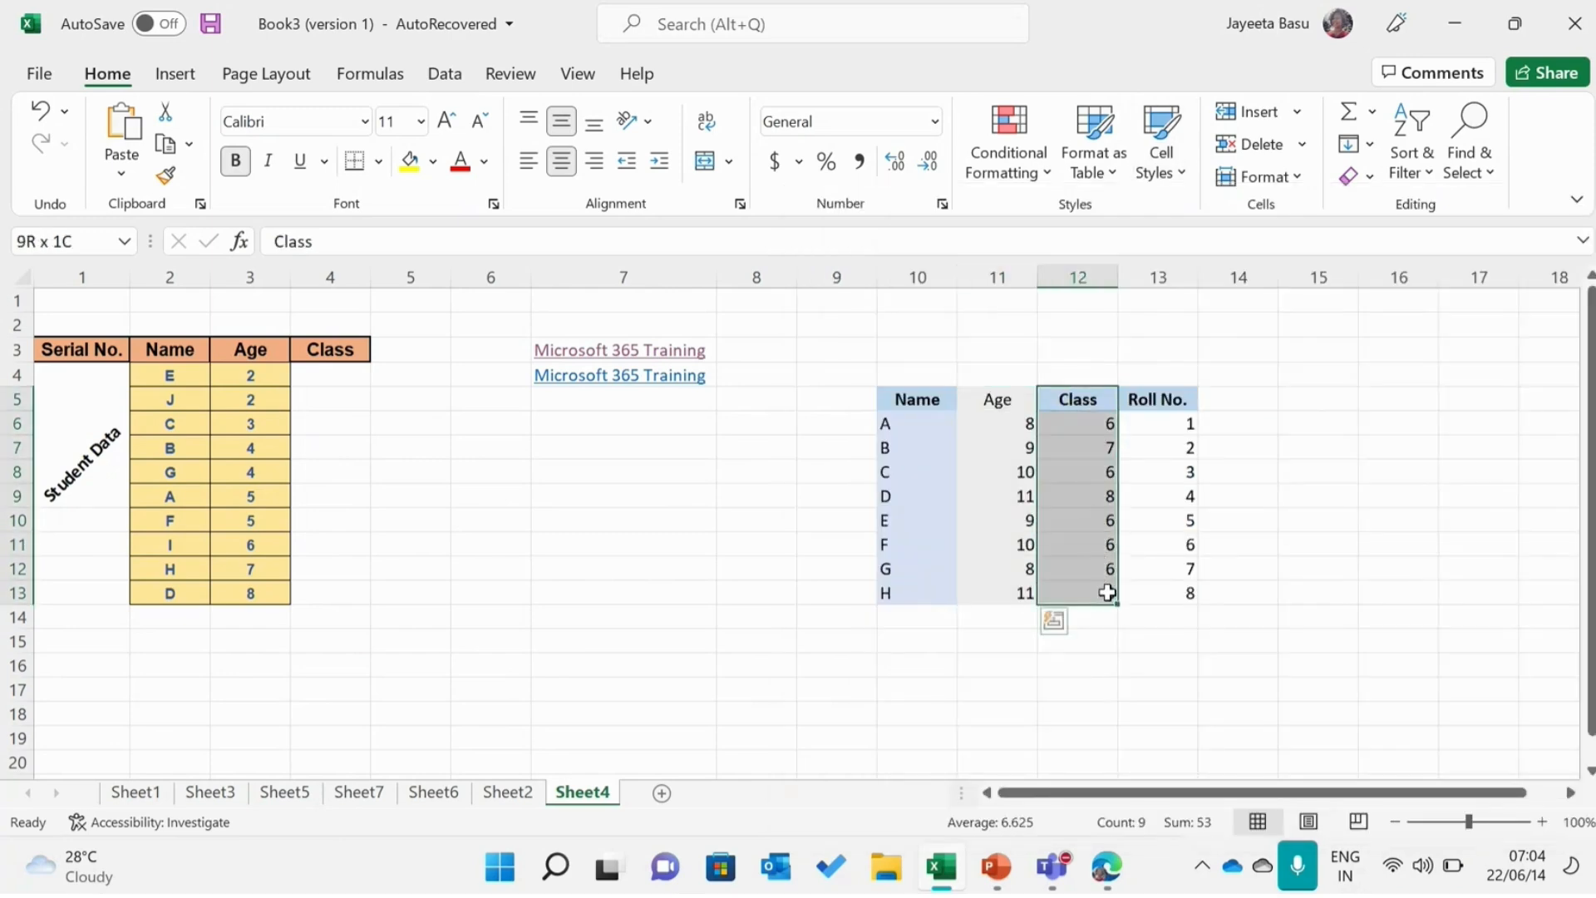
left_click(1143, 178)
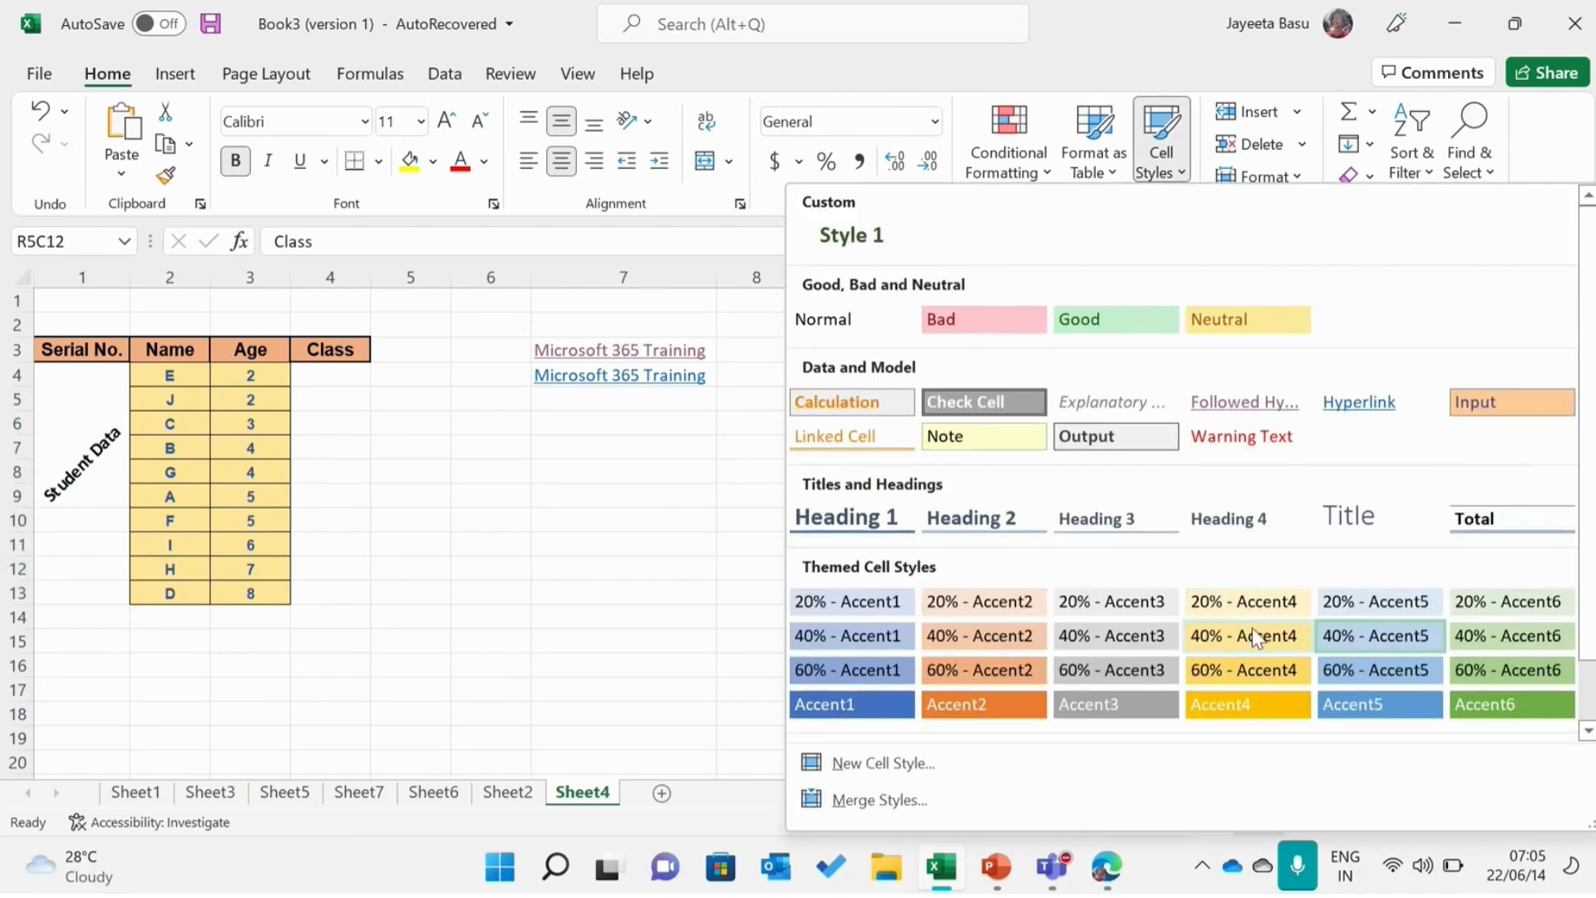
left_click(976, 641)
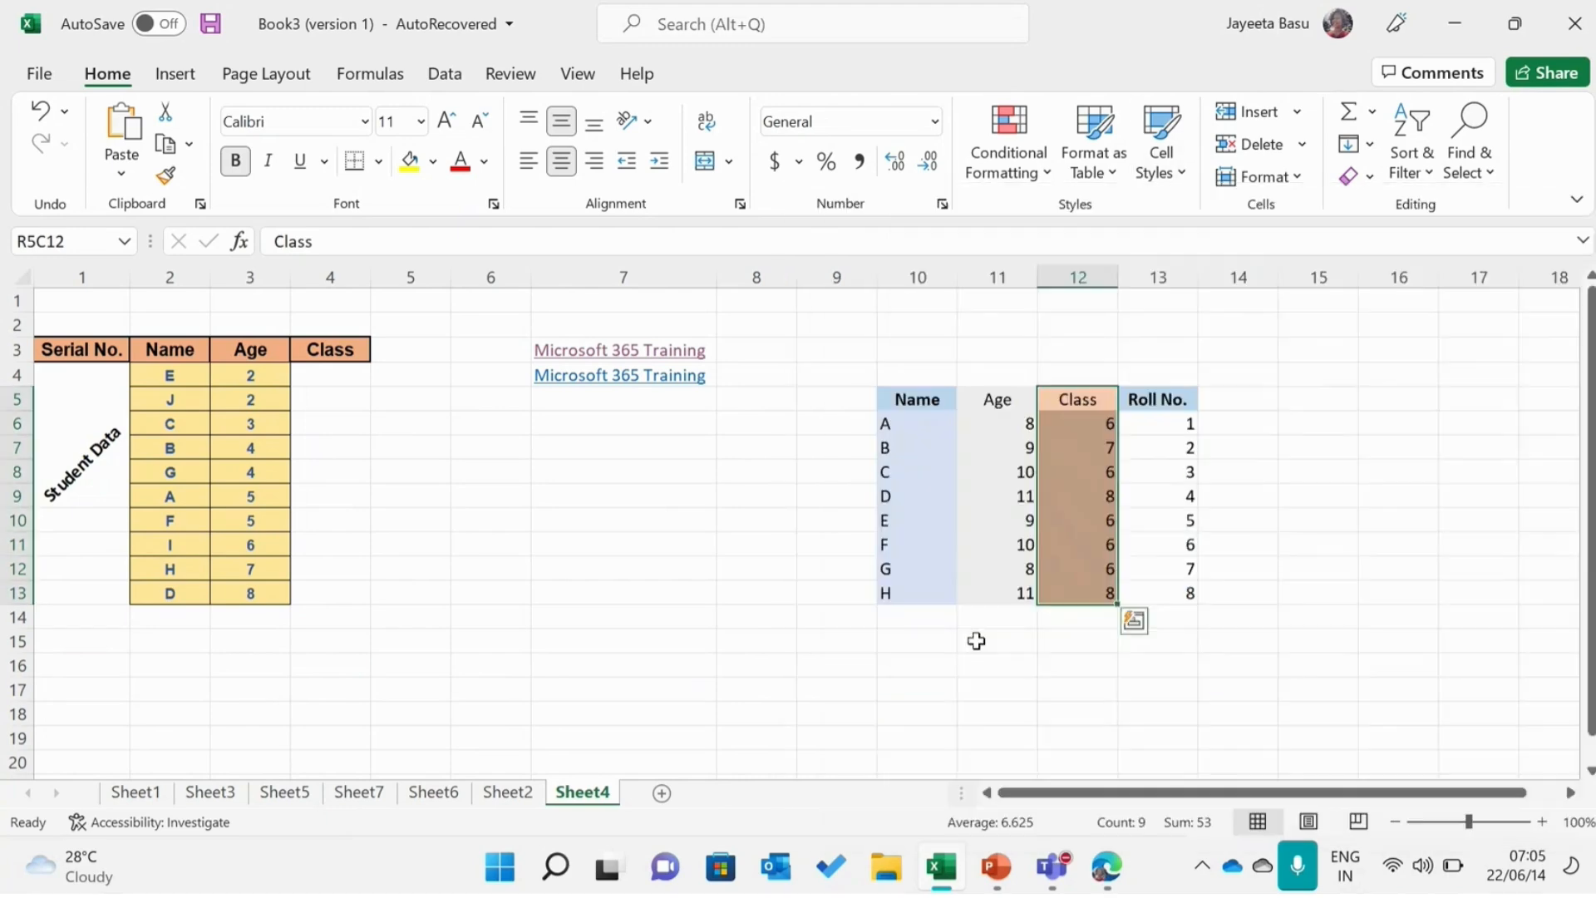
Step: Apply the 20% - Accent6 cell style to the new table's Roll No. column, header included, from R5C13 to R13C13
left_click(1172, 402)
left_click_drag(1172, 402, 1189, 595)
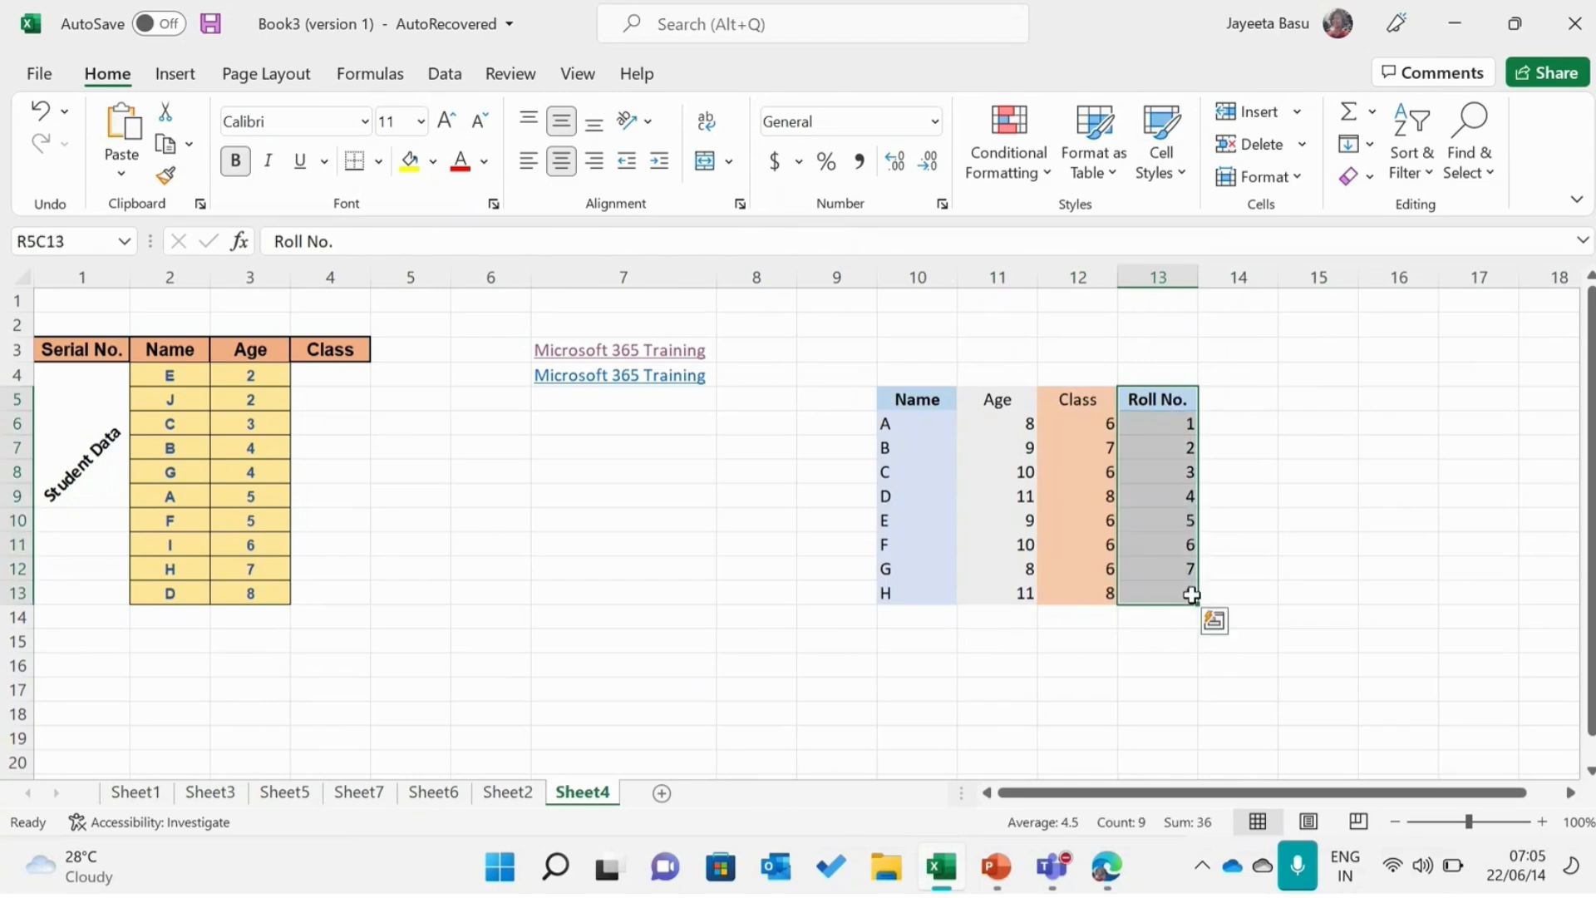
left_click(1167, 187)
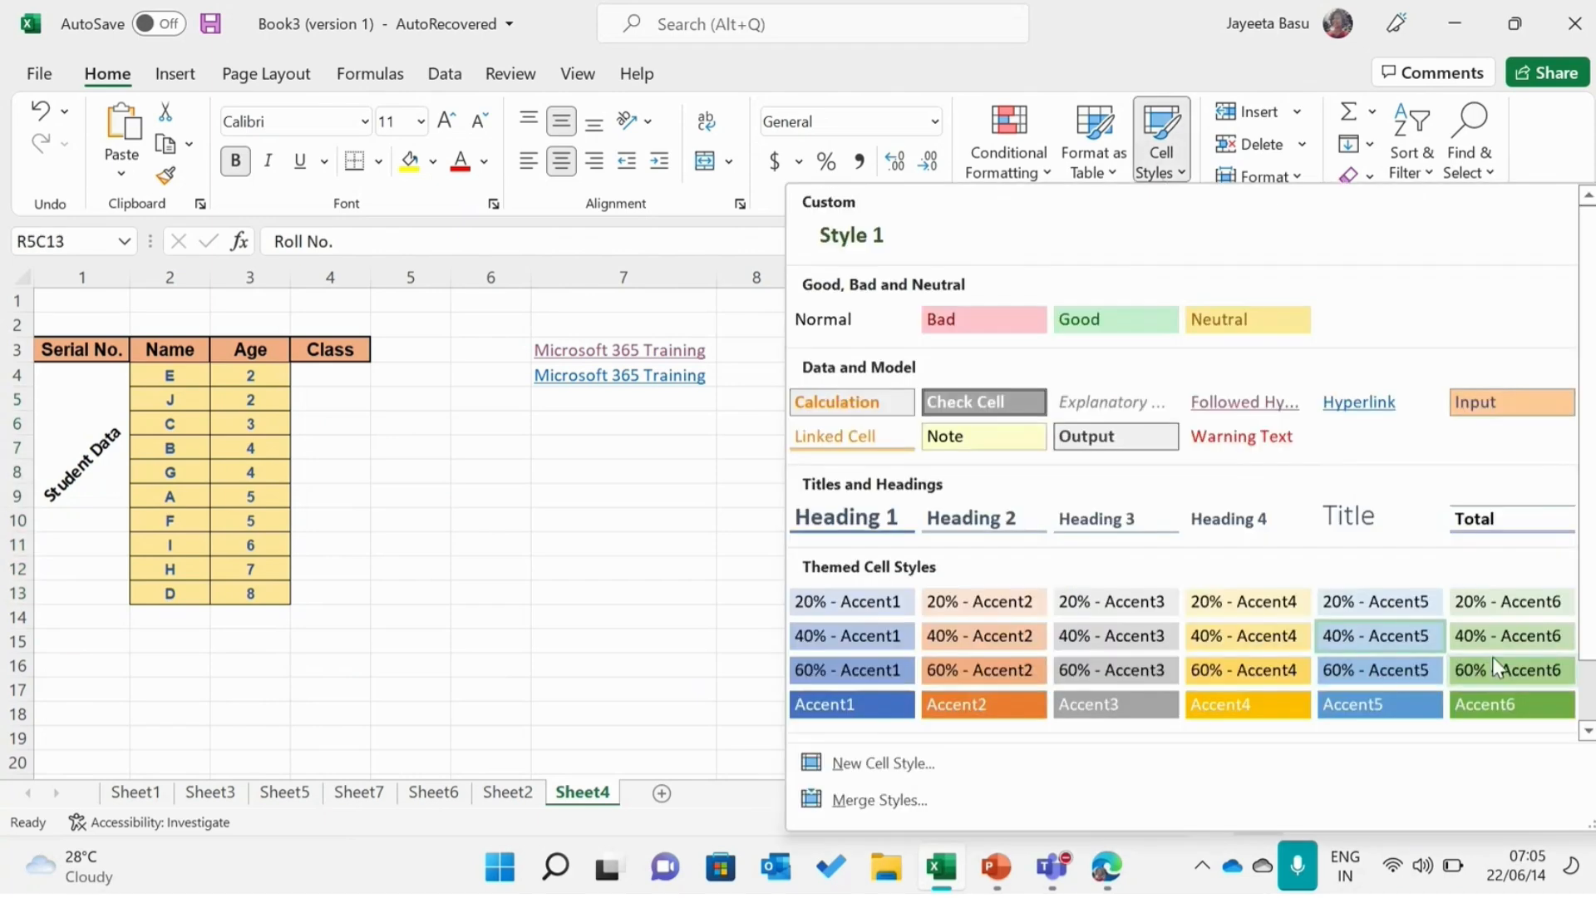
left_click(1532, 616)
left_click(1533, 616)
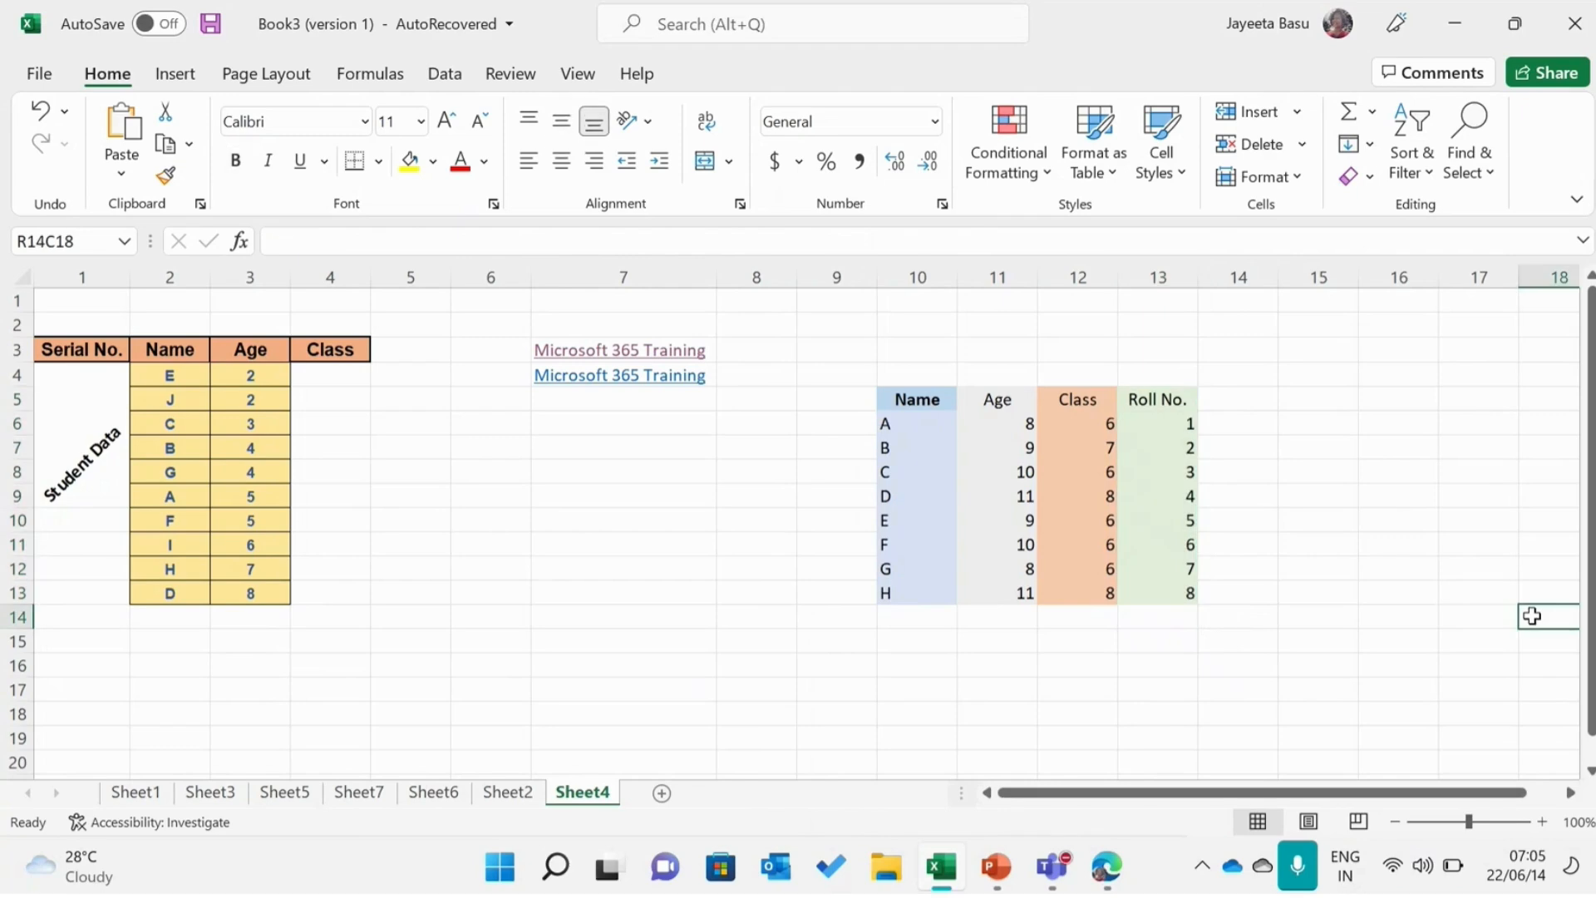
Step: Make all four header cells of the new table bold, from Name to Roll No. in row 5
left_click_drag(918, 399, 1155, 400)
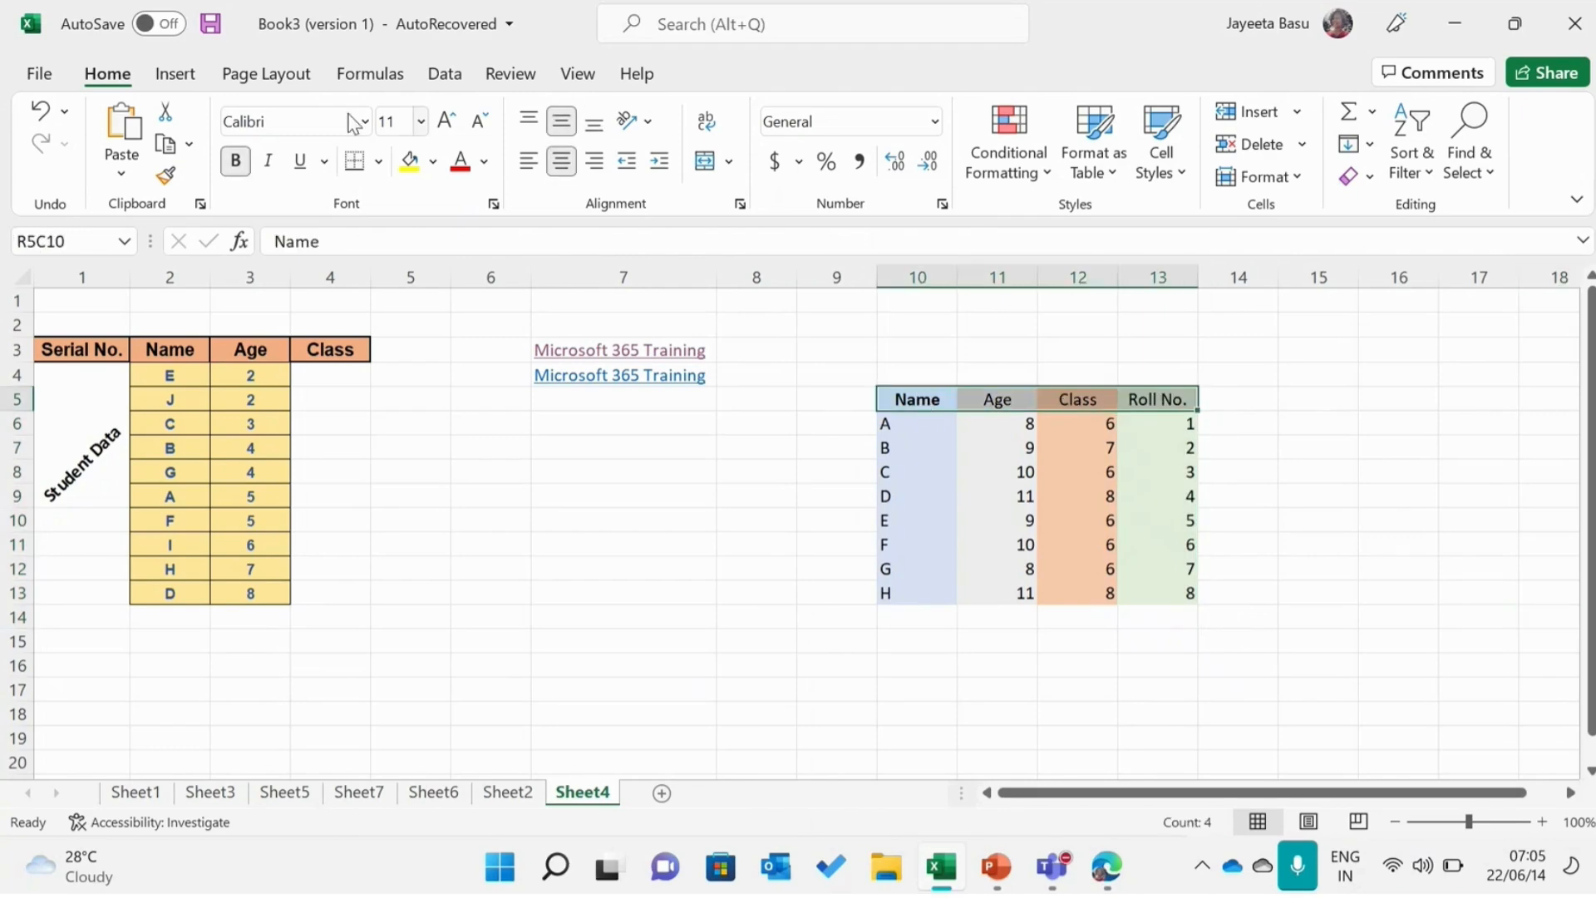
left_click(237, 162)
left_click(237, 162)
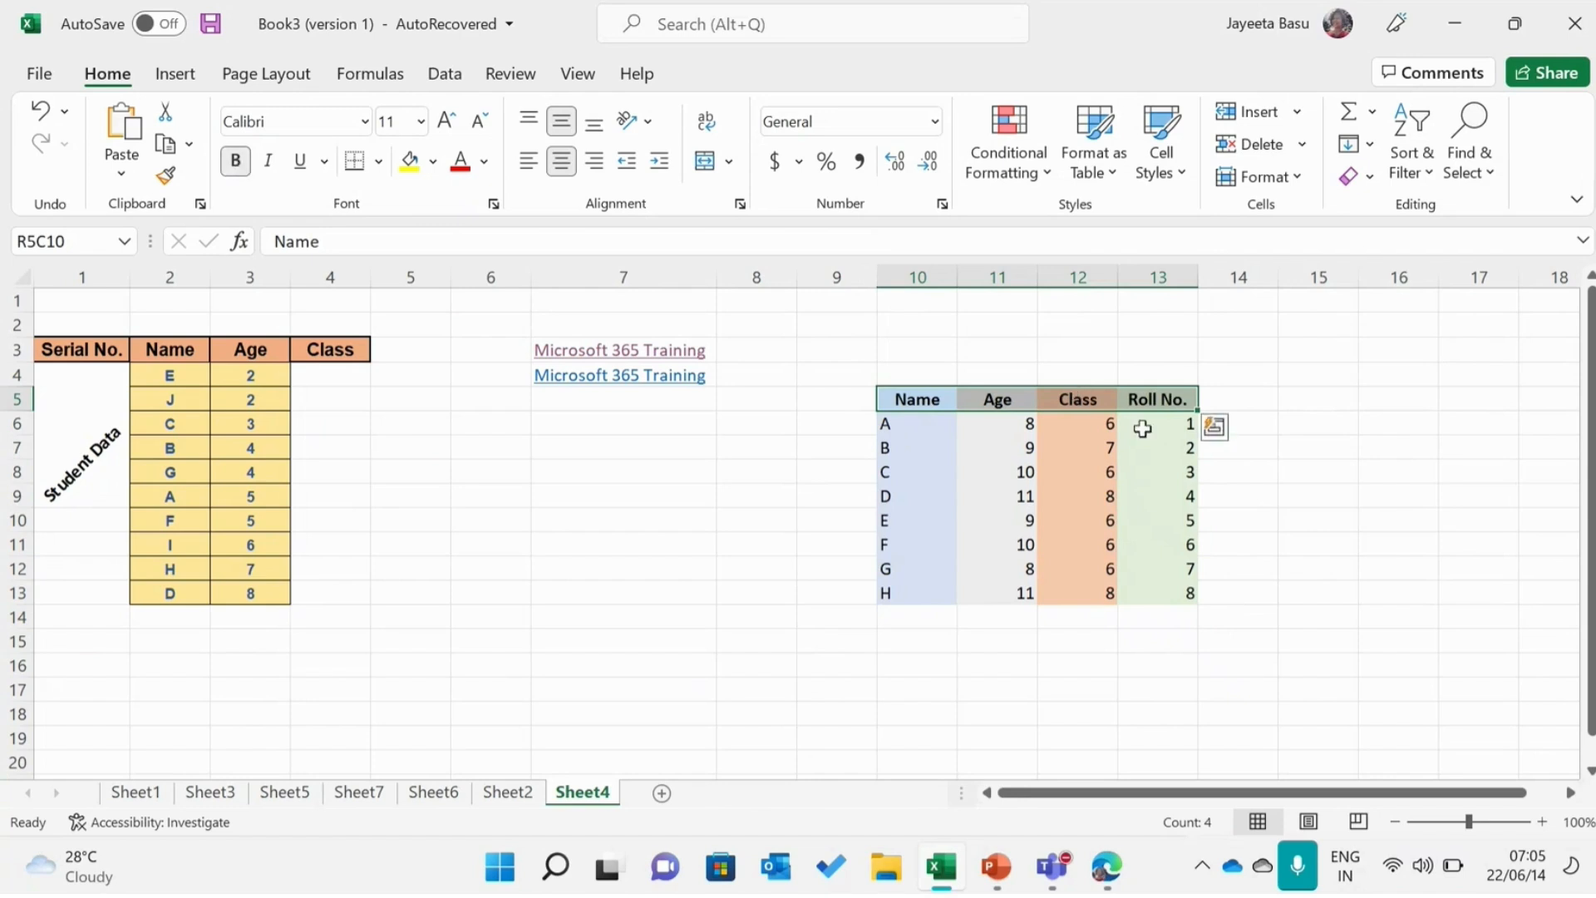
left_click(1259, 496)
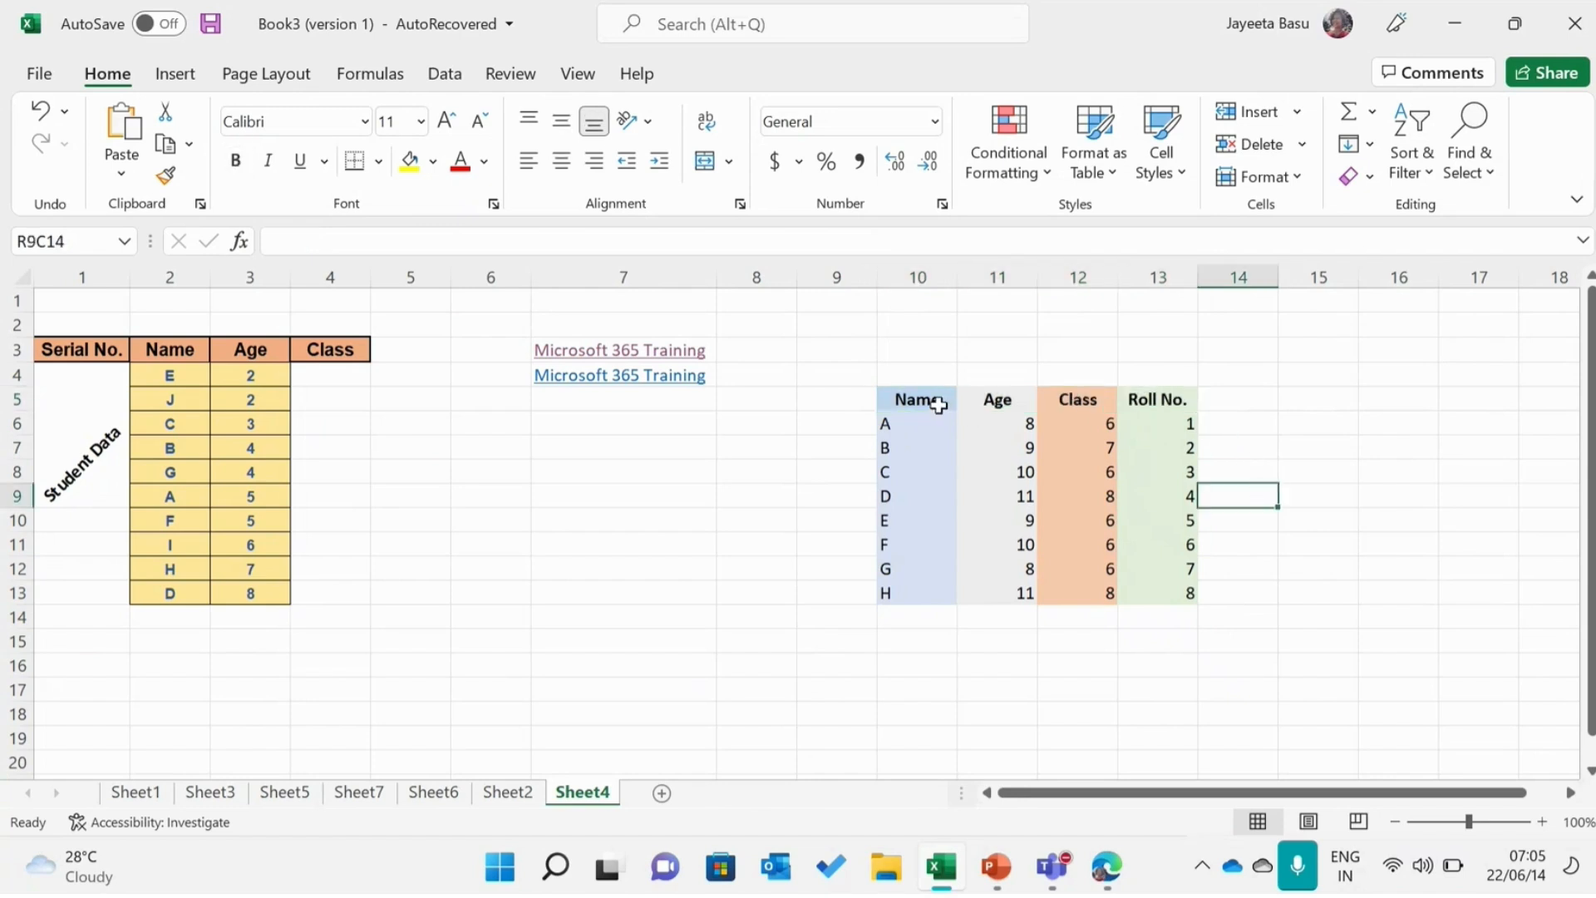
Step: Copy the new table's Name column with its header and paste it at R5C15 using Values & Source Formatting
left_click_drag(938, 405, 951, 591)
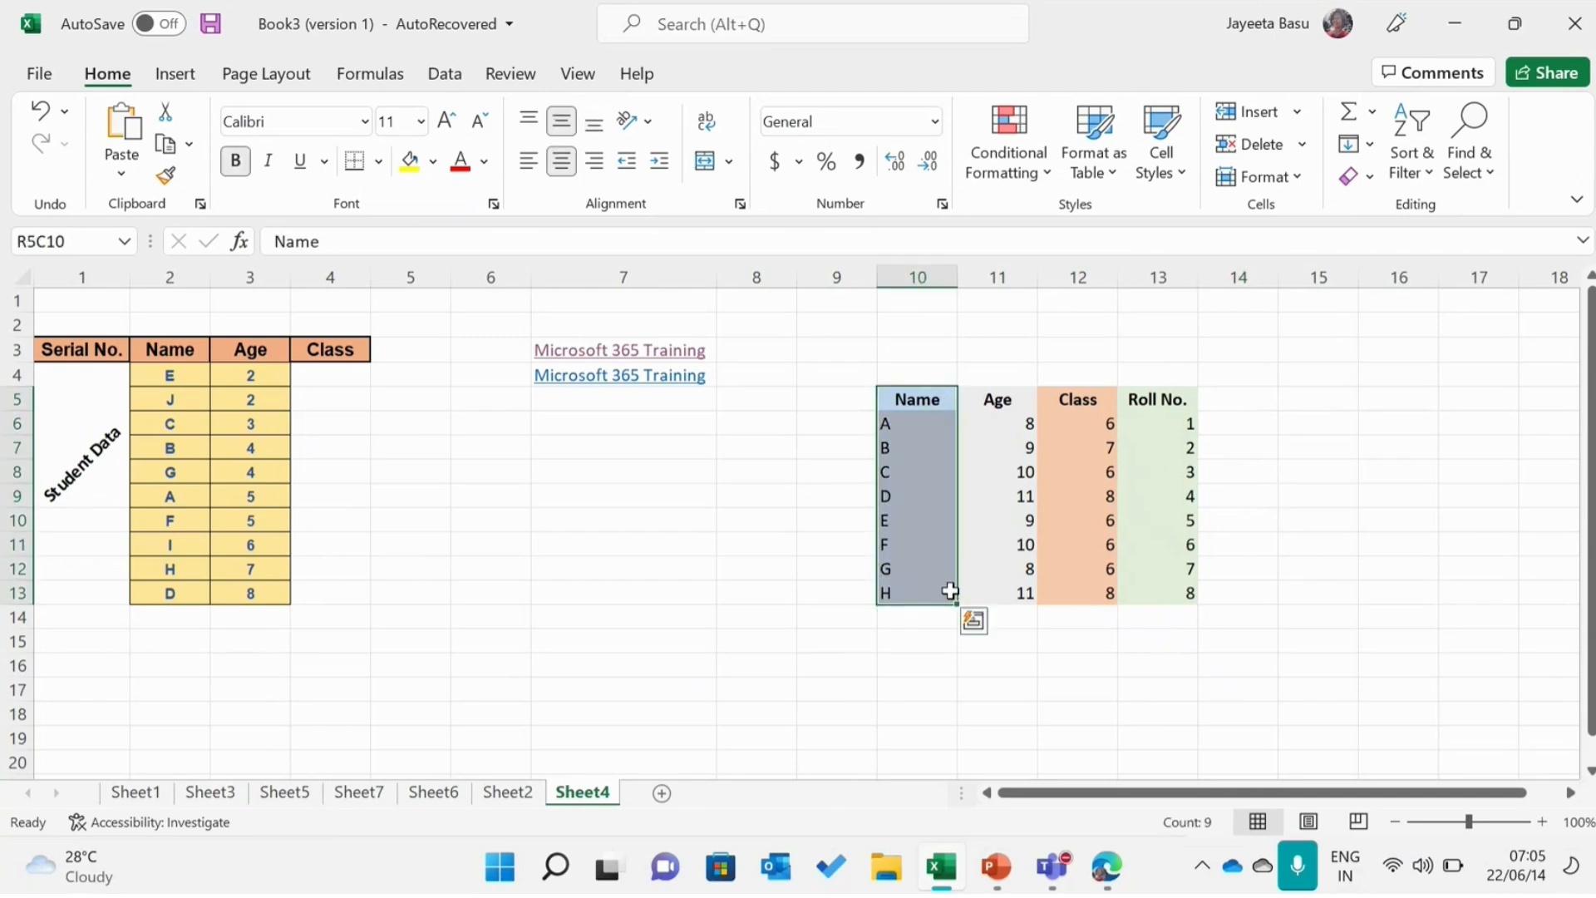
right_click(950, 591)
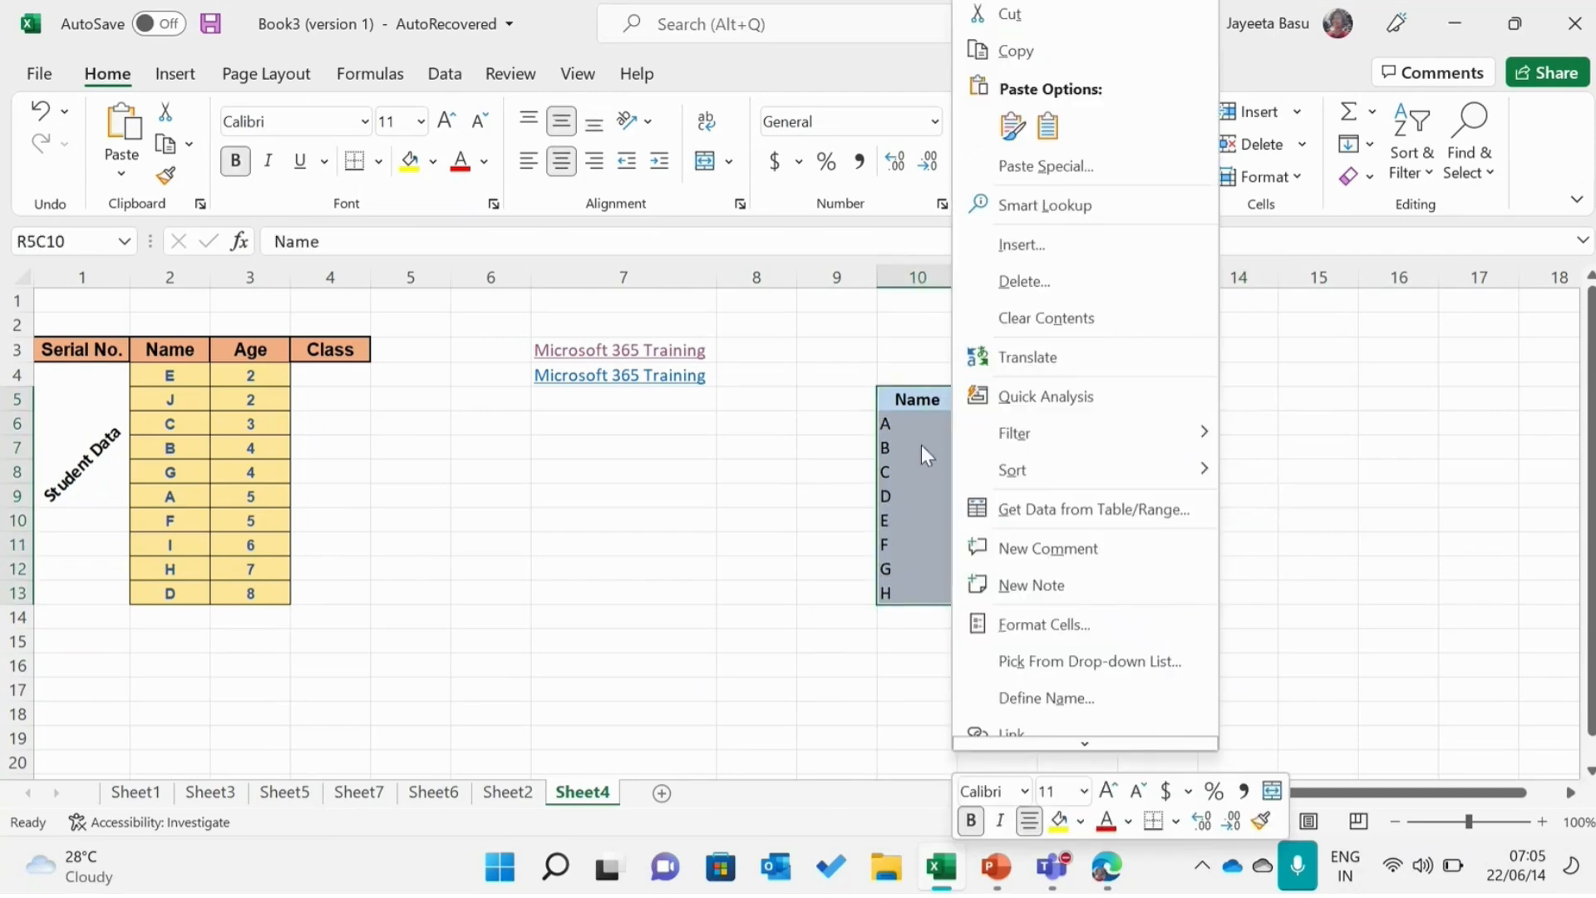
left_click(1051, 50)
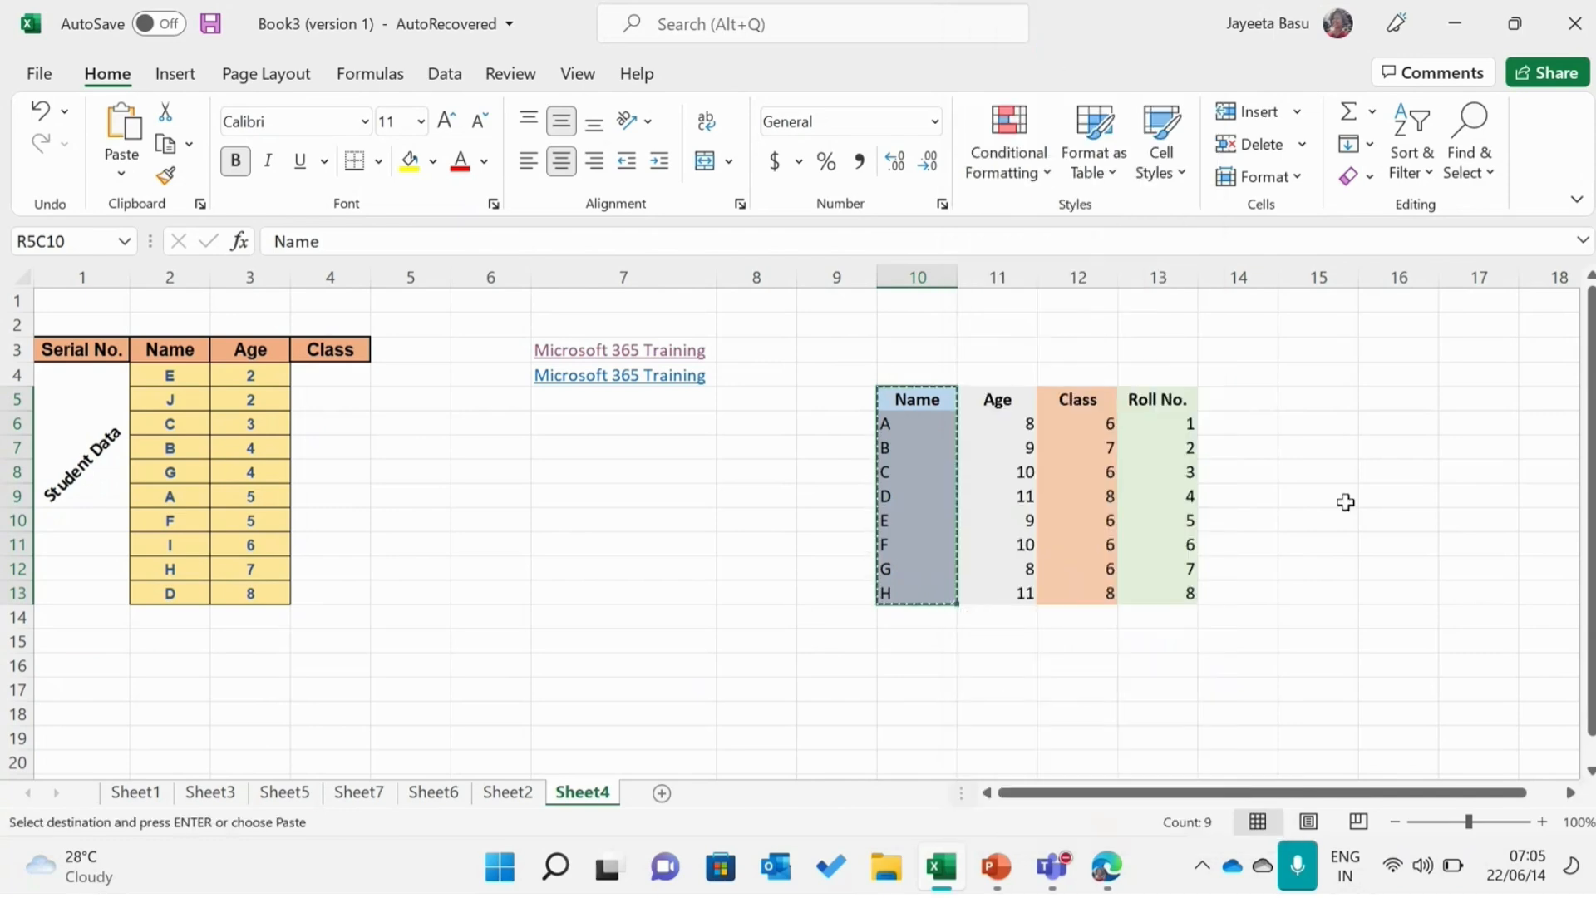
left_click(1339, 393)
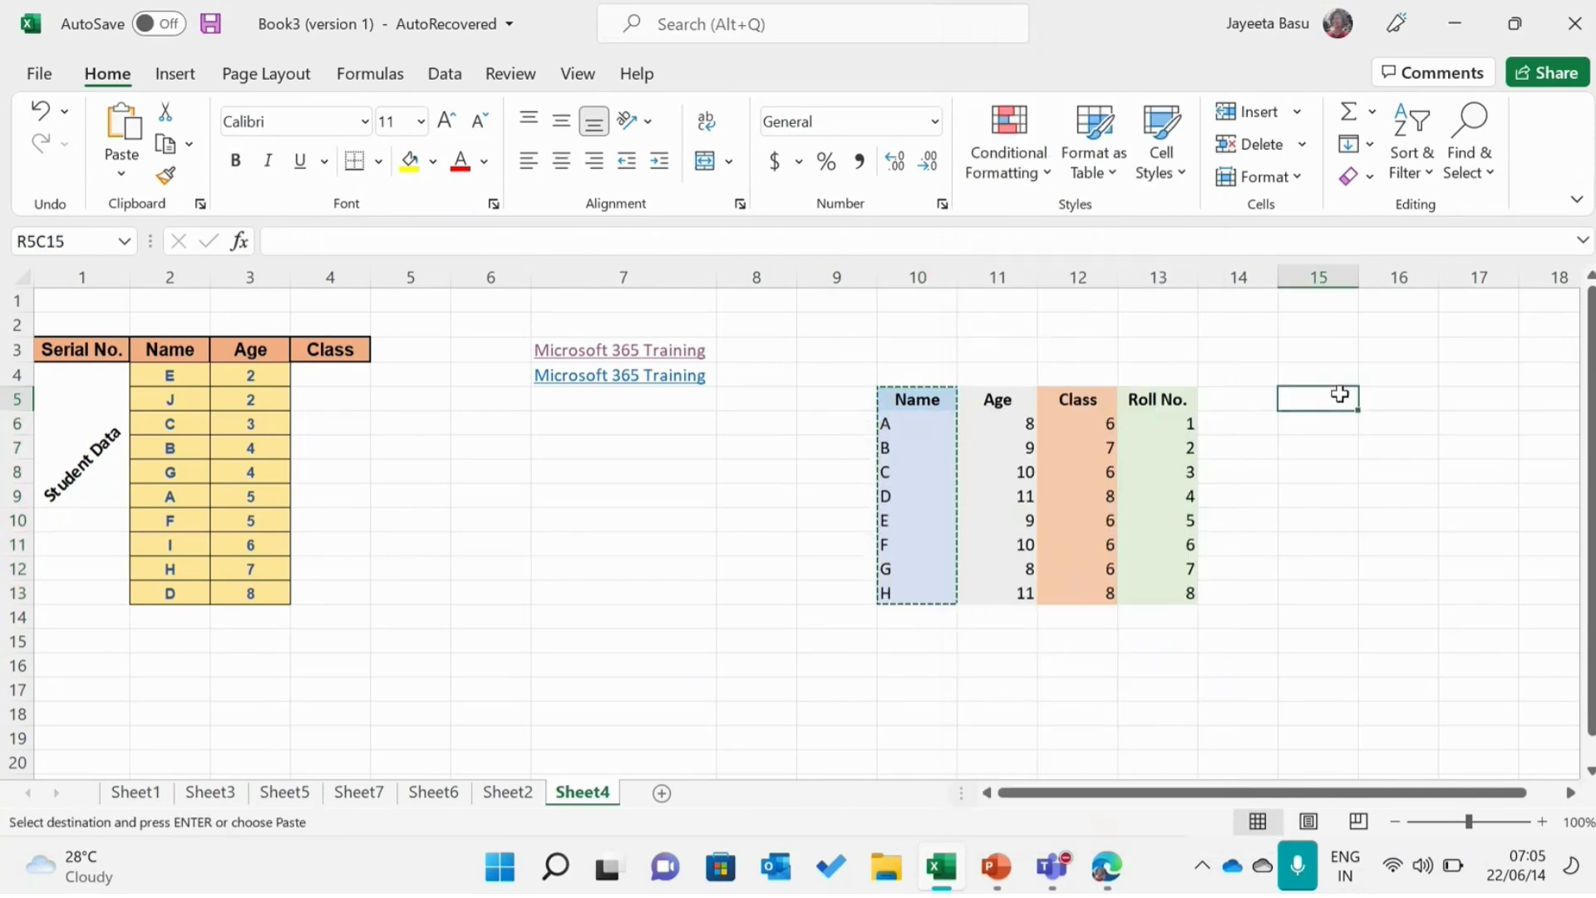
right_click(1339, 393)
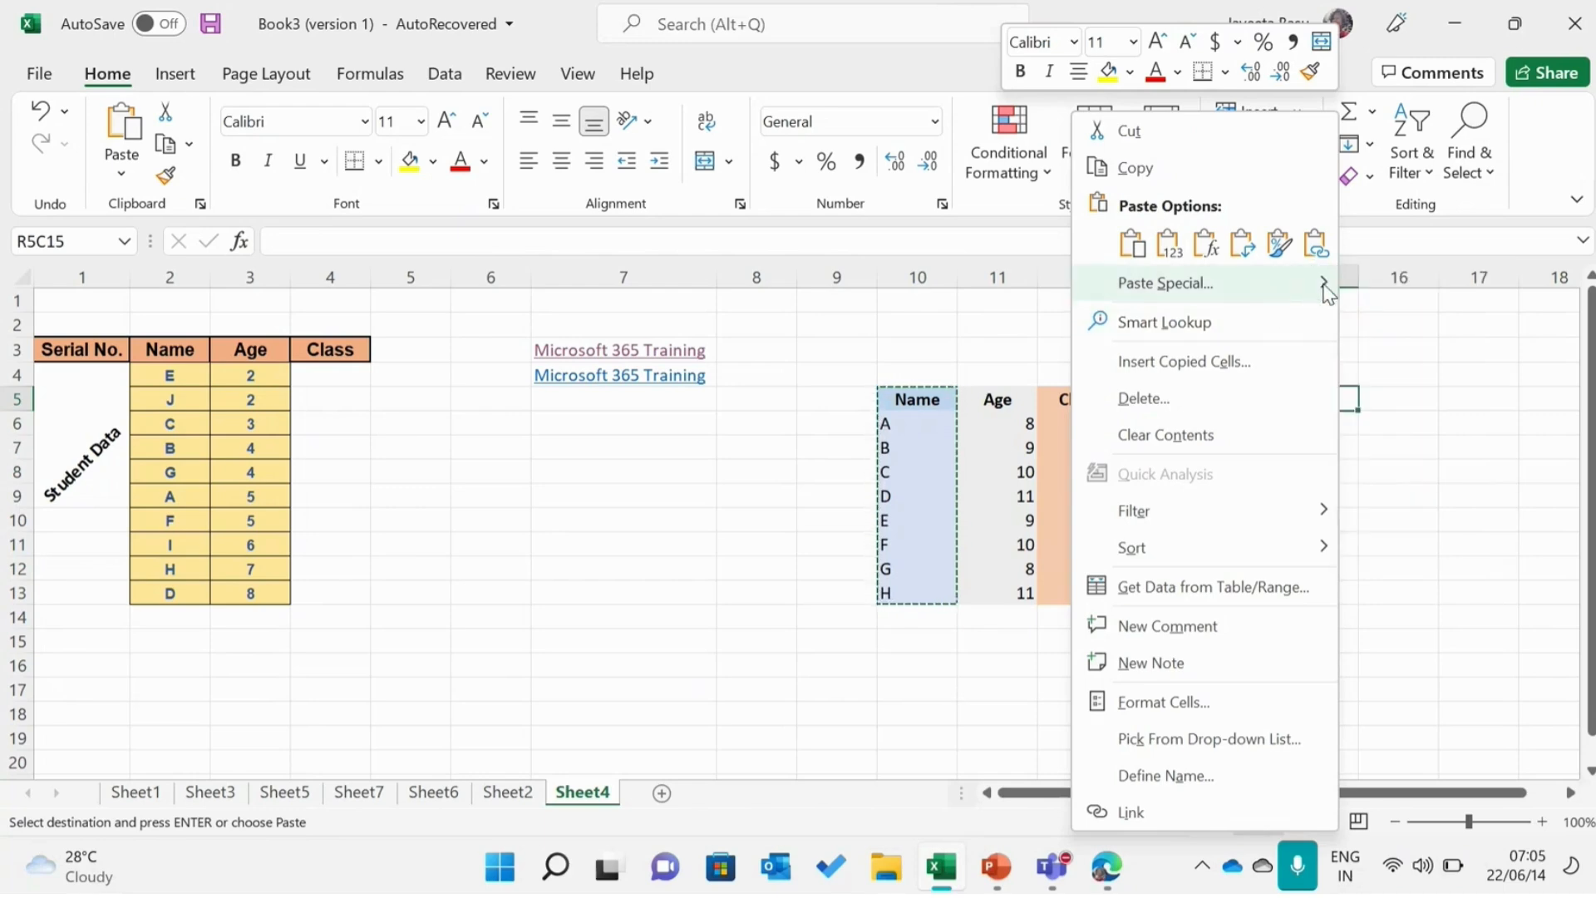
mouse_move(1327, 293)
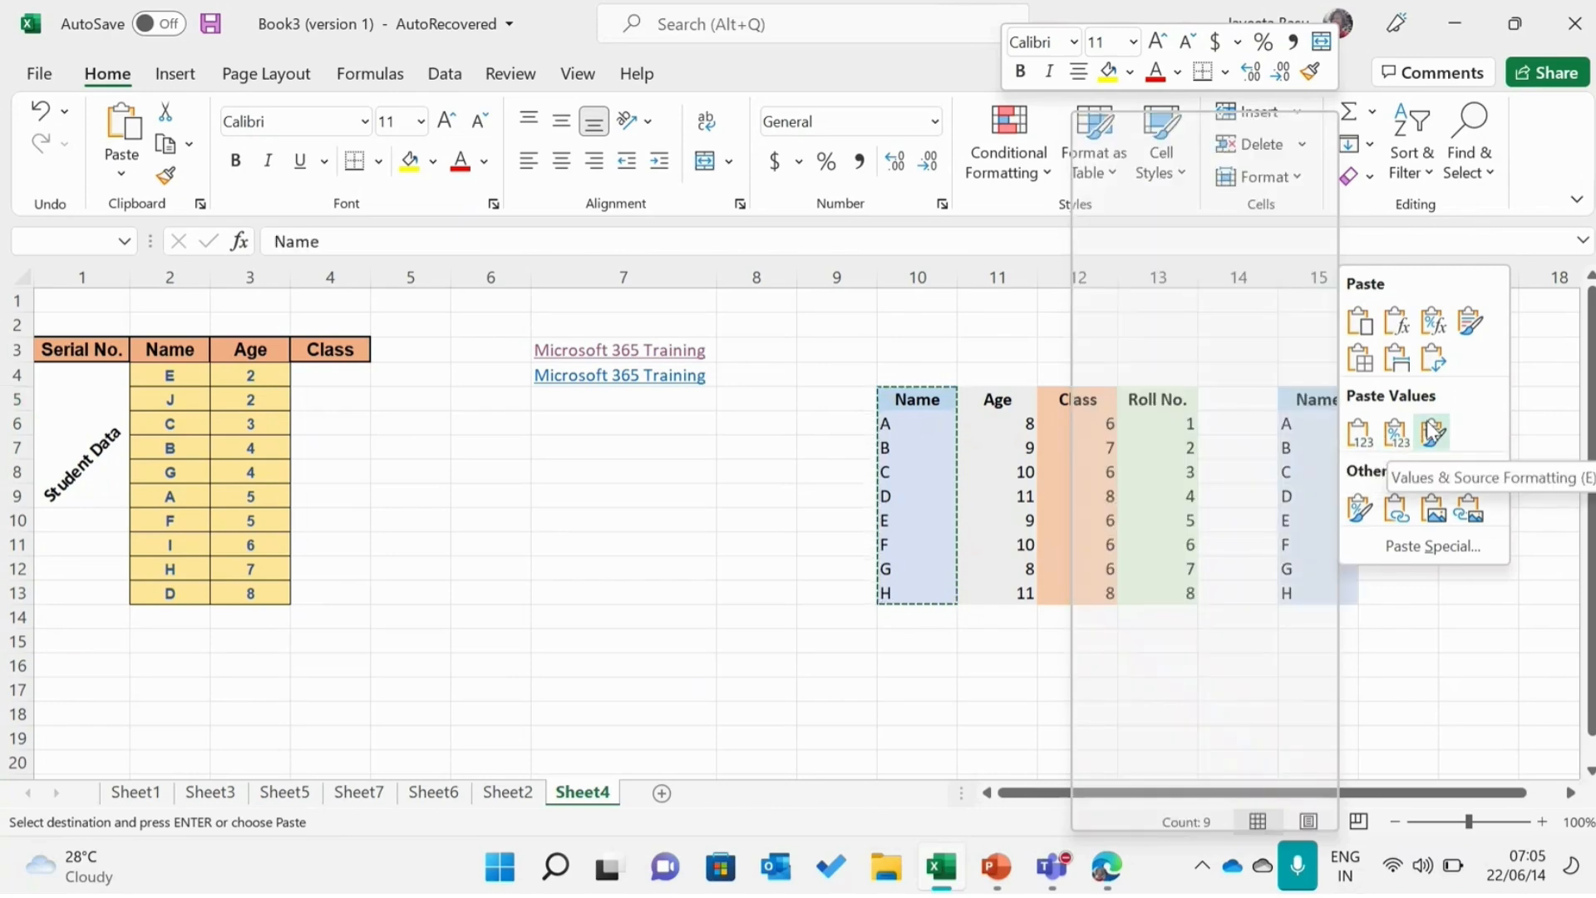
left_click(1431, 430)
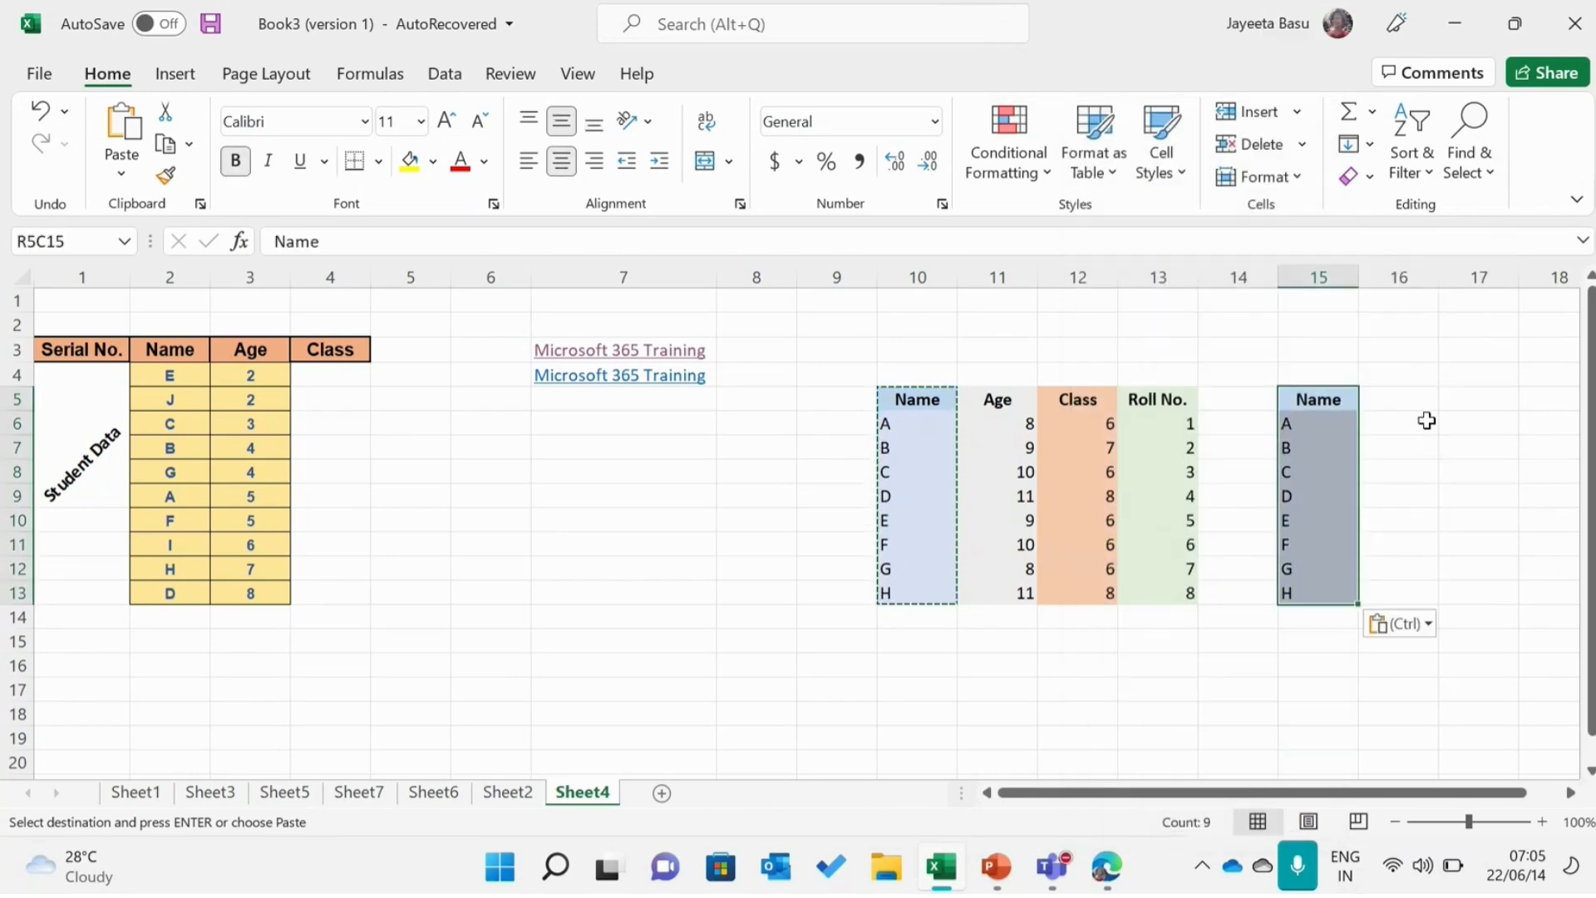
left_click(1426, 420)
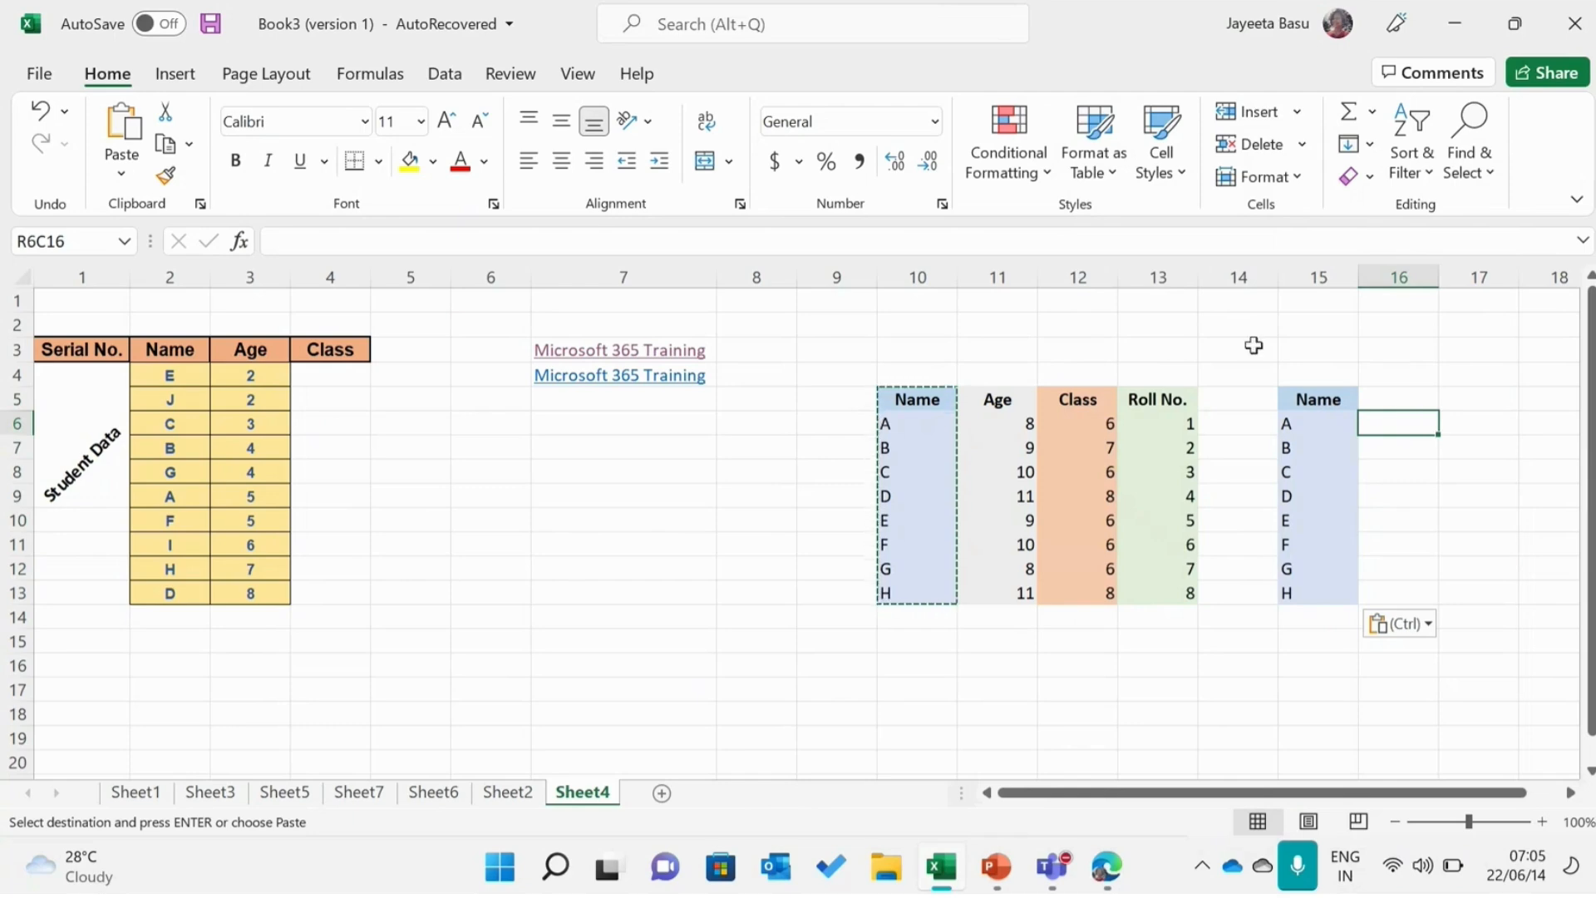
Step: Copy the new table's Age column with its header and paste it at R6C7 using Values & Source Formatting
left_click(1002, 407)
left_click_drag(1003, 410, 1004, 584)
key("Escape")
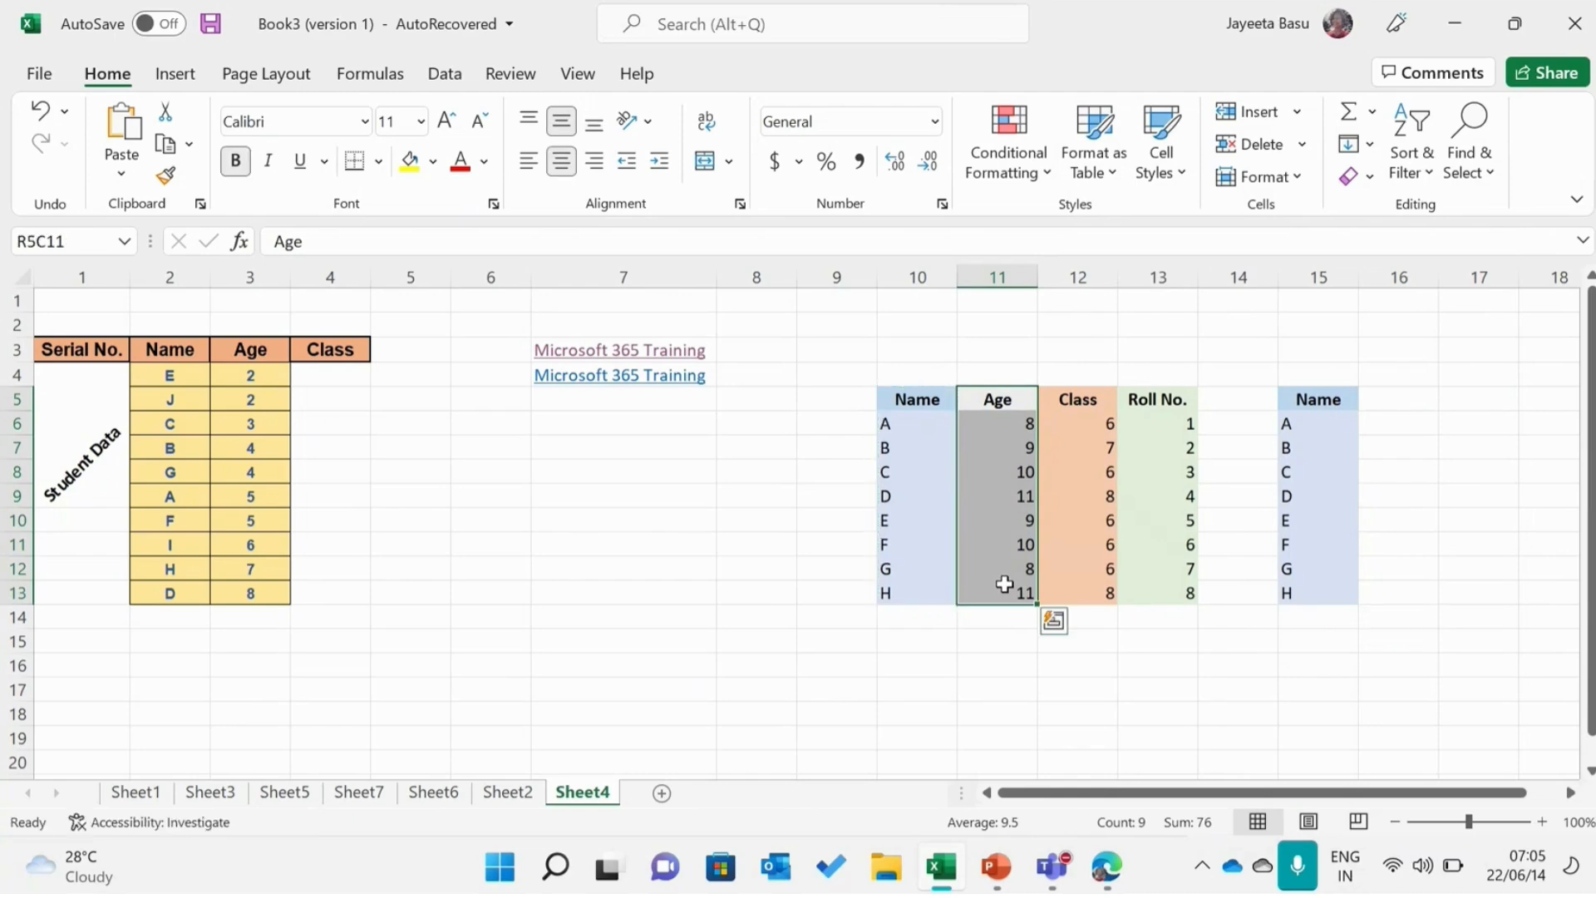
key("ctrl+c")
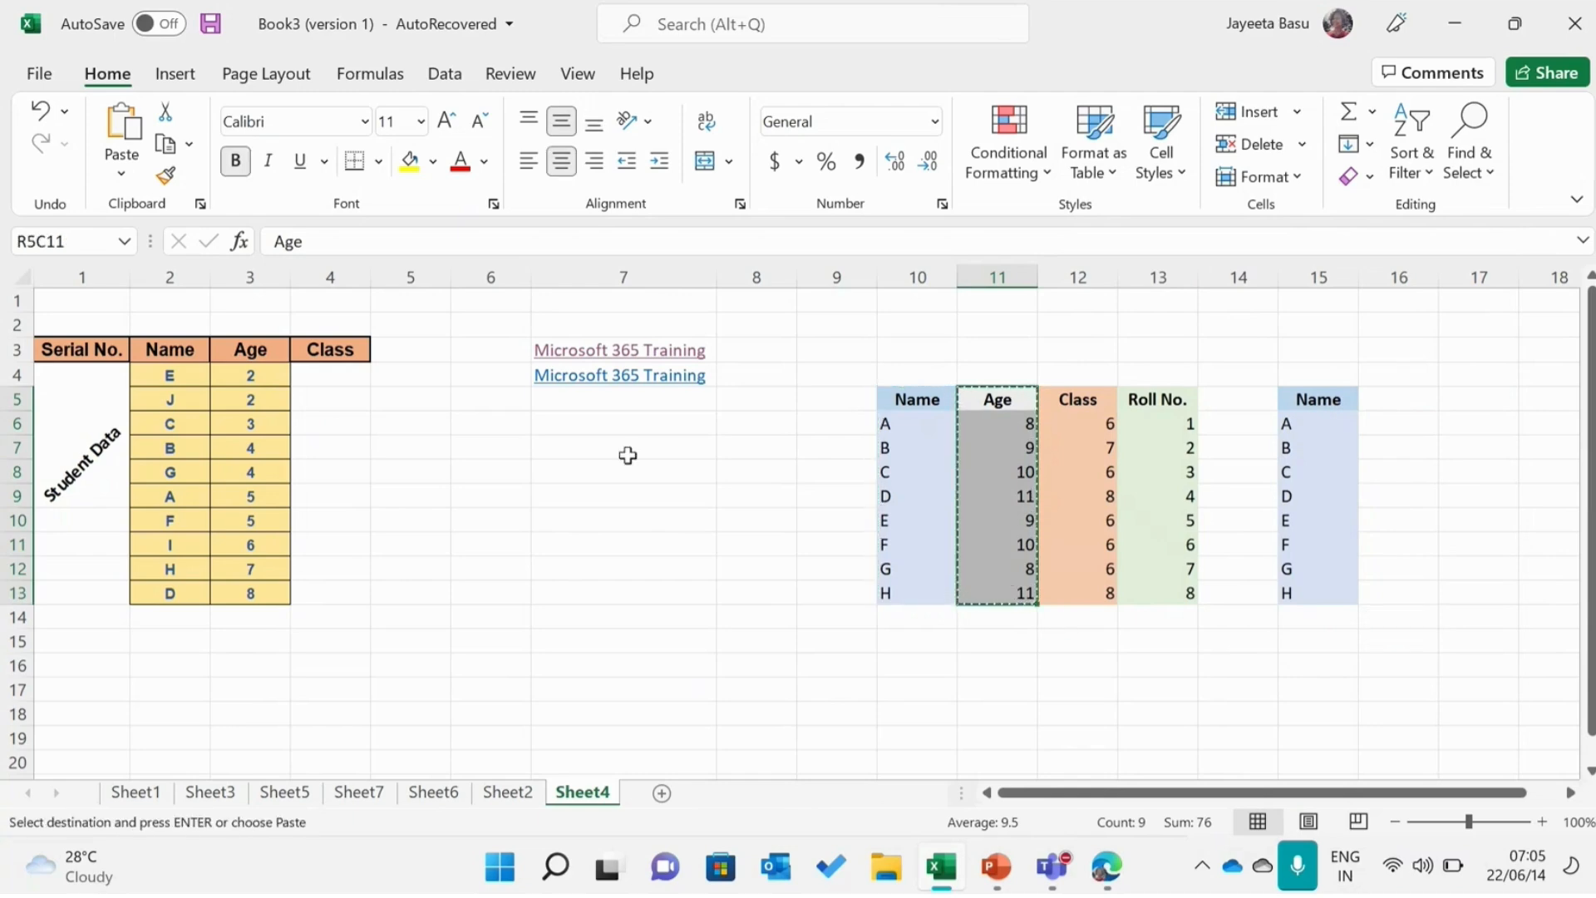
left_click(592, 422)
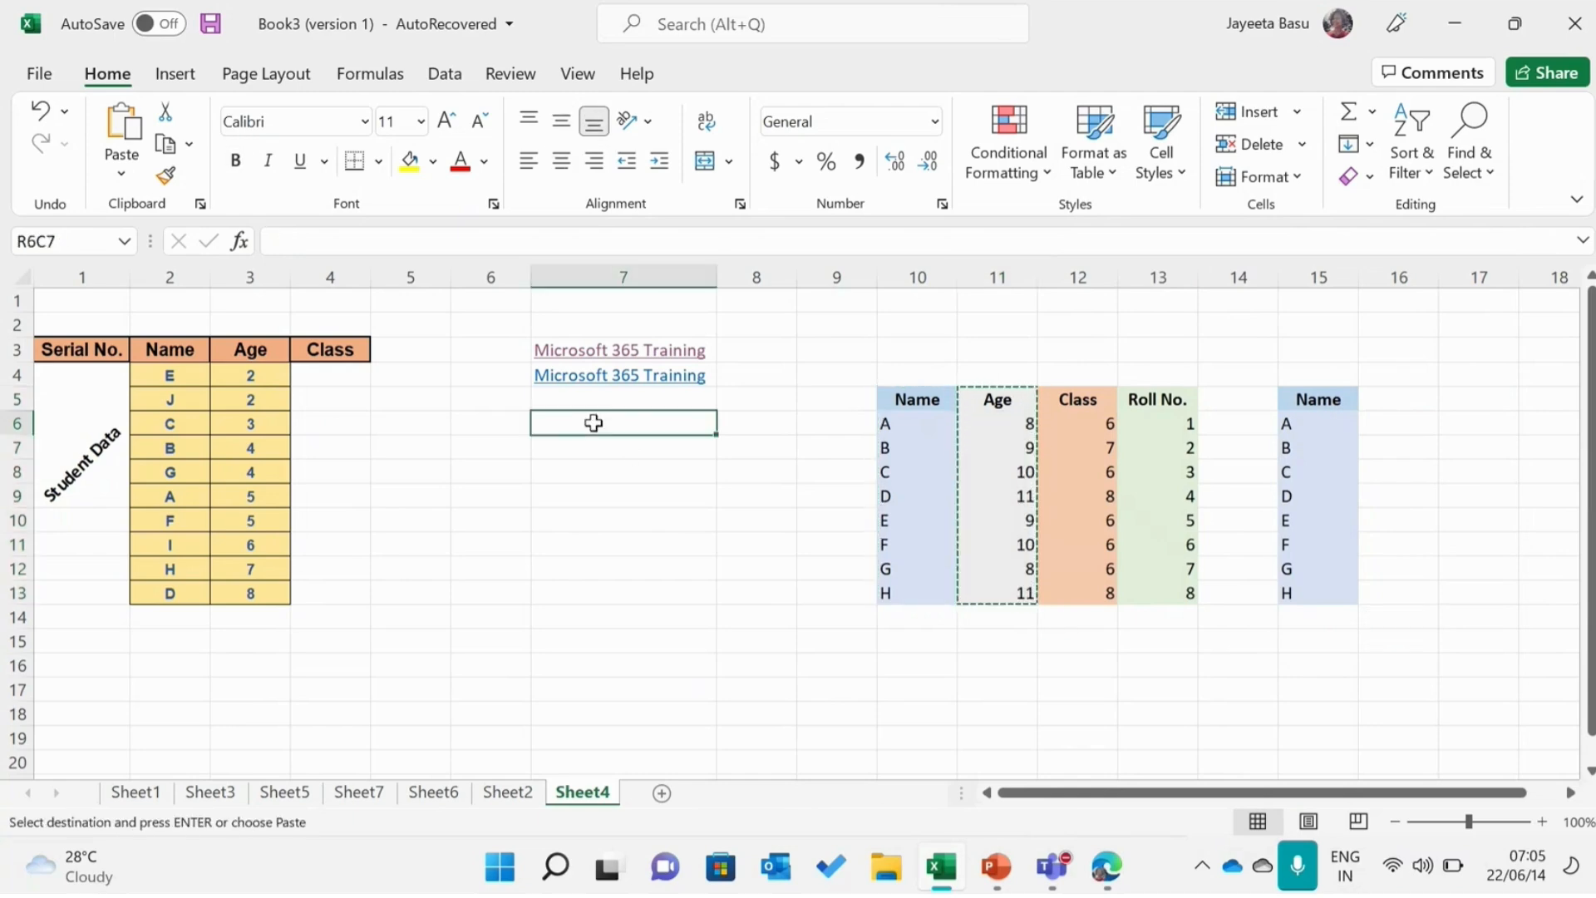
right_click(594, 423)
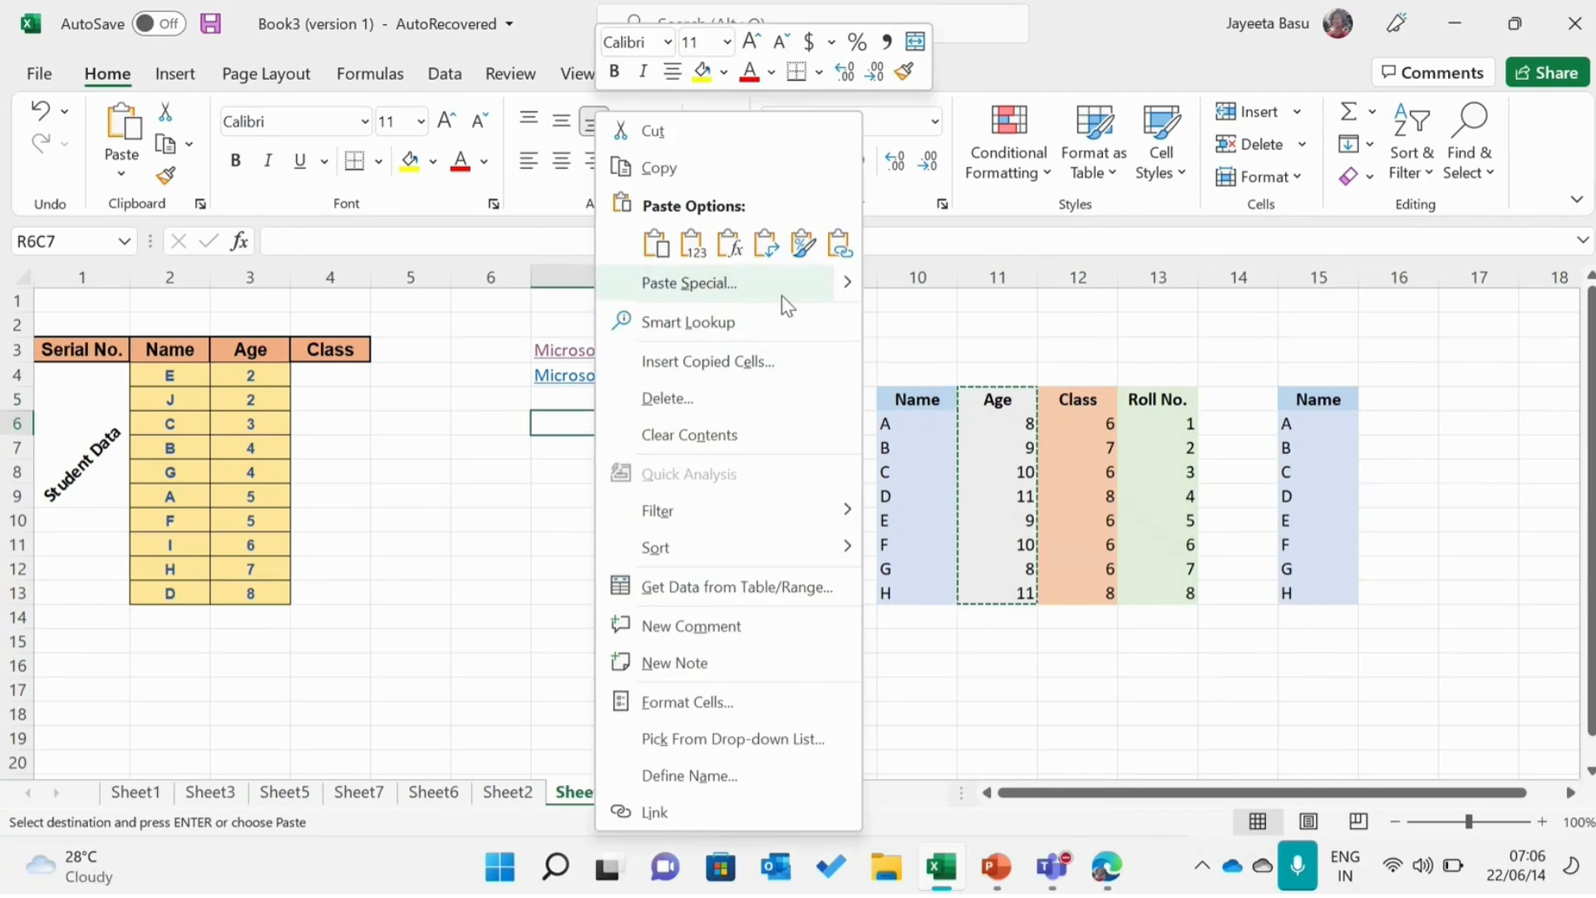
mouse_move(849, 284)
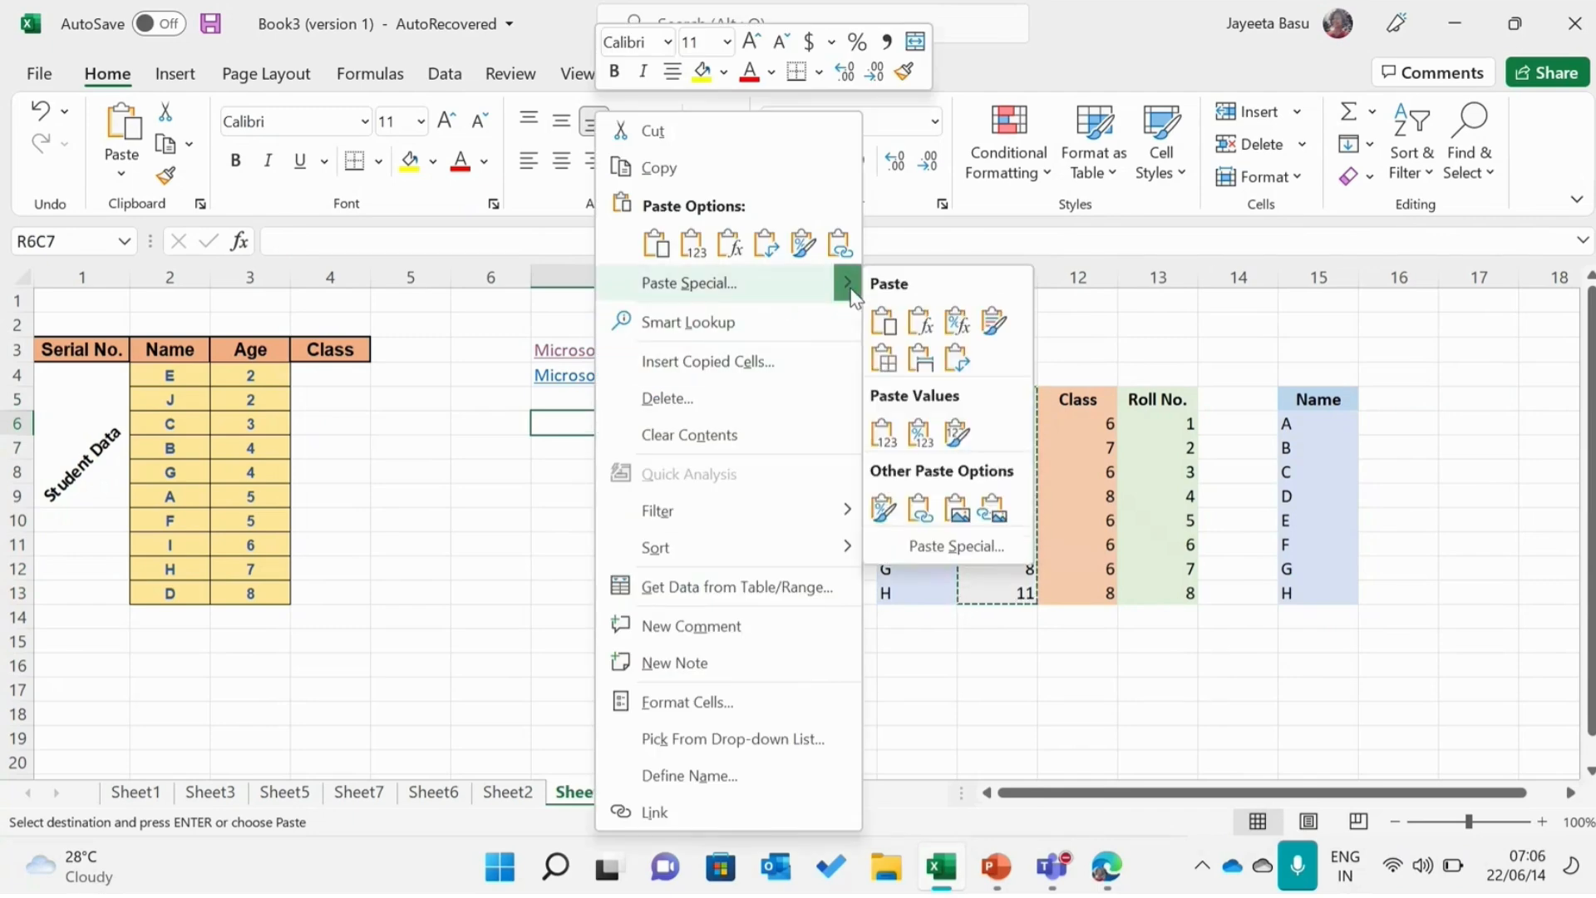
left_click(954, 432)
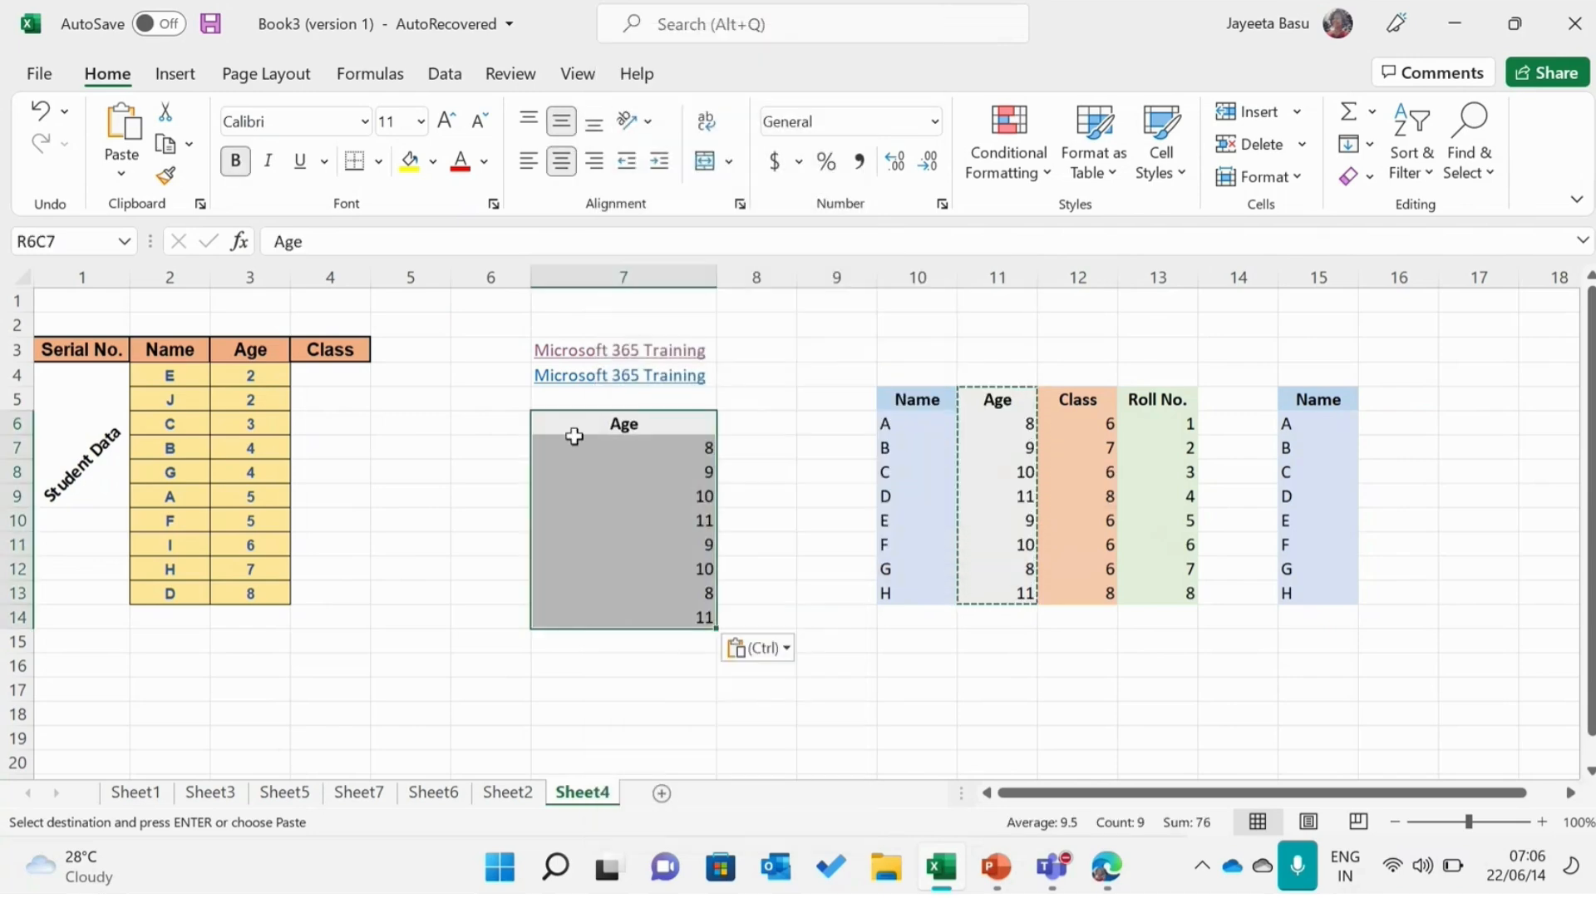
left_click(738, 570)
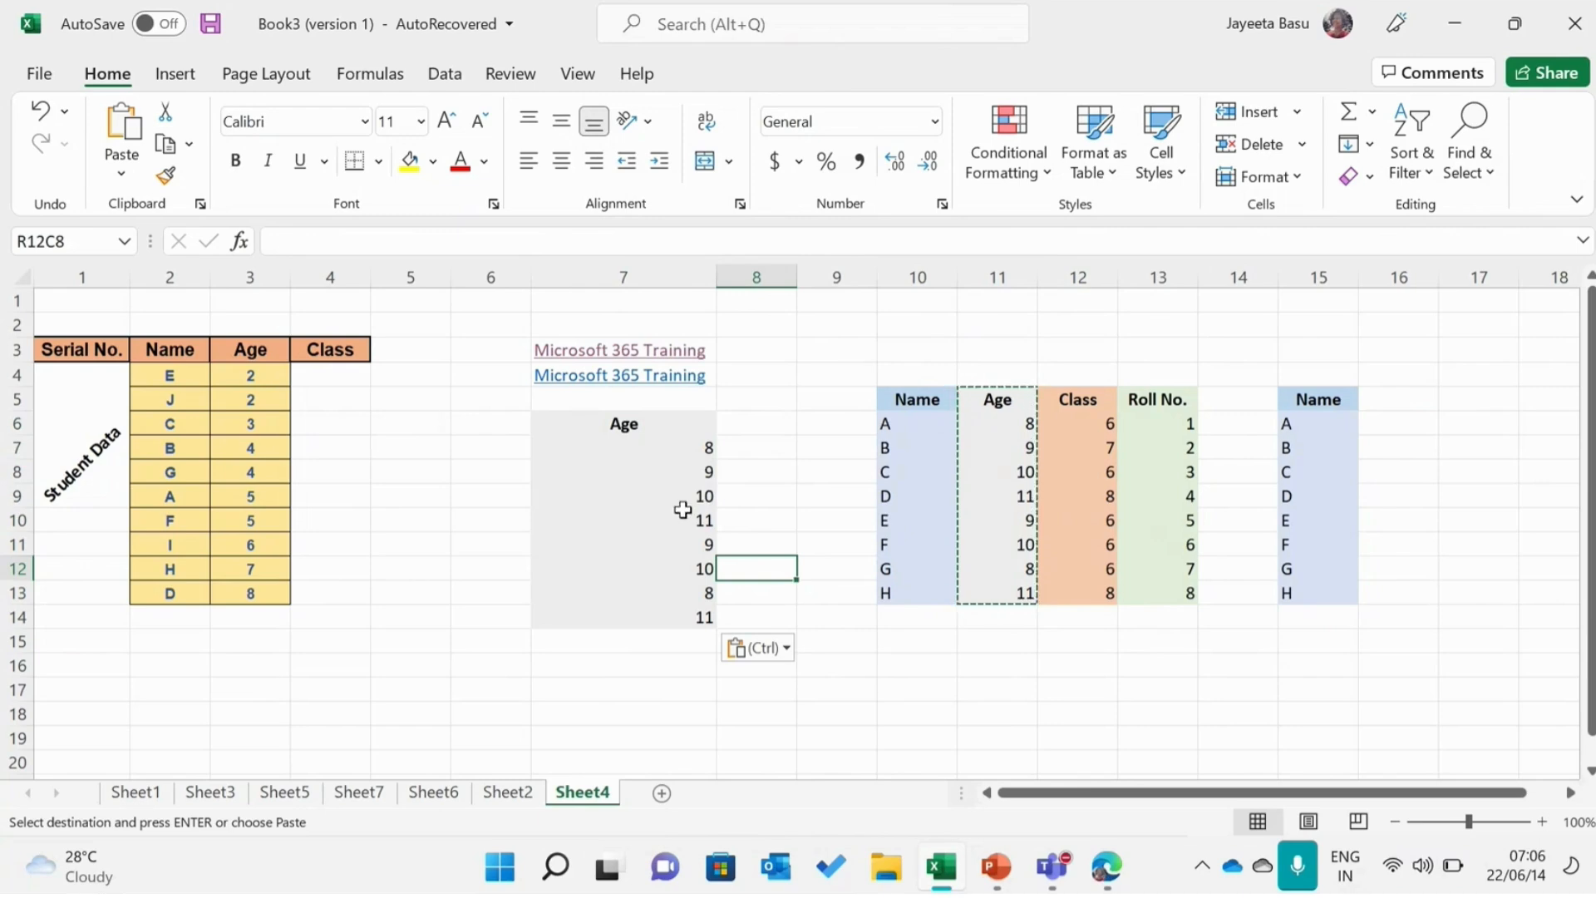
Step: Review the Paste Special options on the pasted Age header at R6C7, including the Paste Values choices
right_click(665, 423)
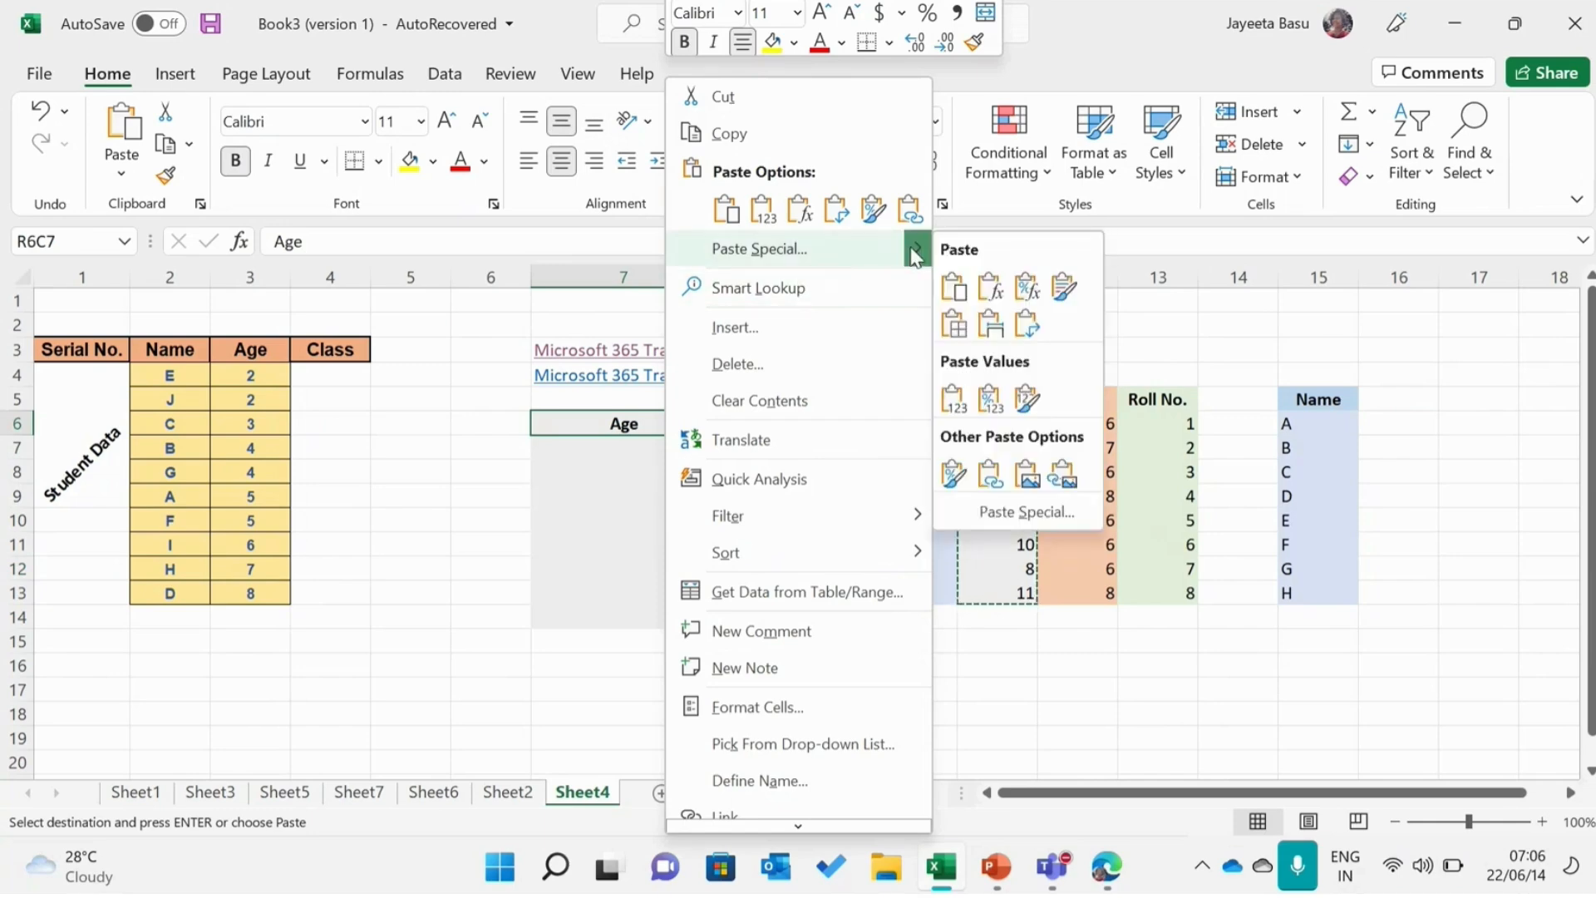
mouse_move(915, 256)
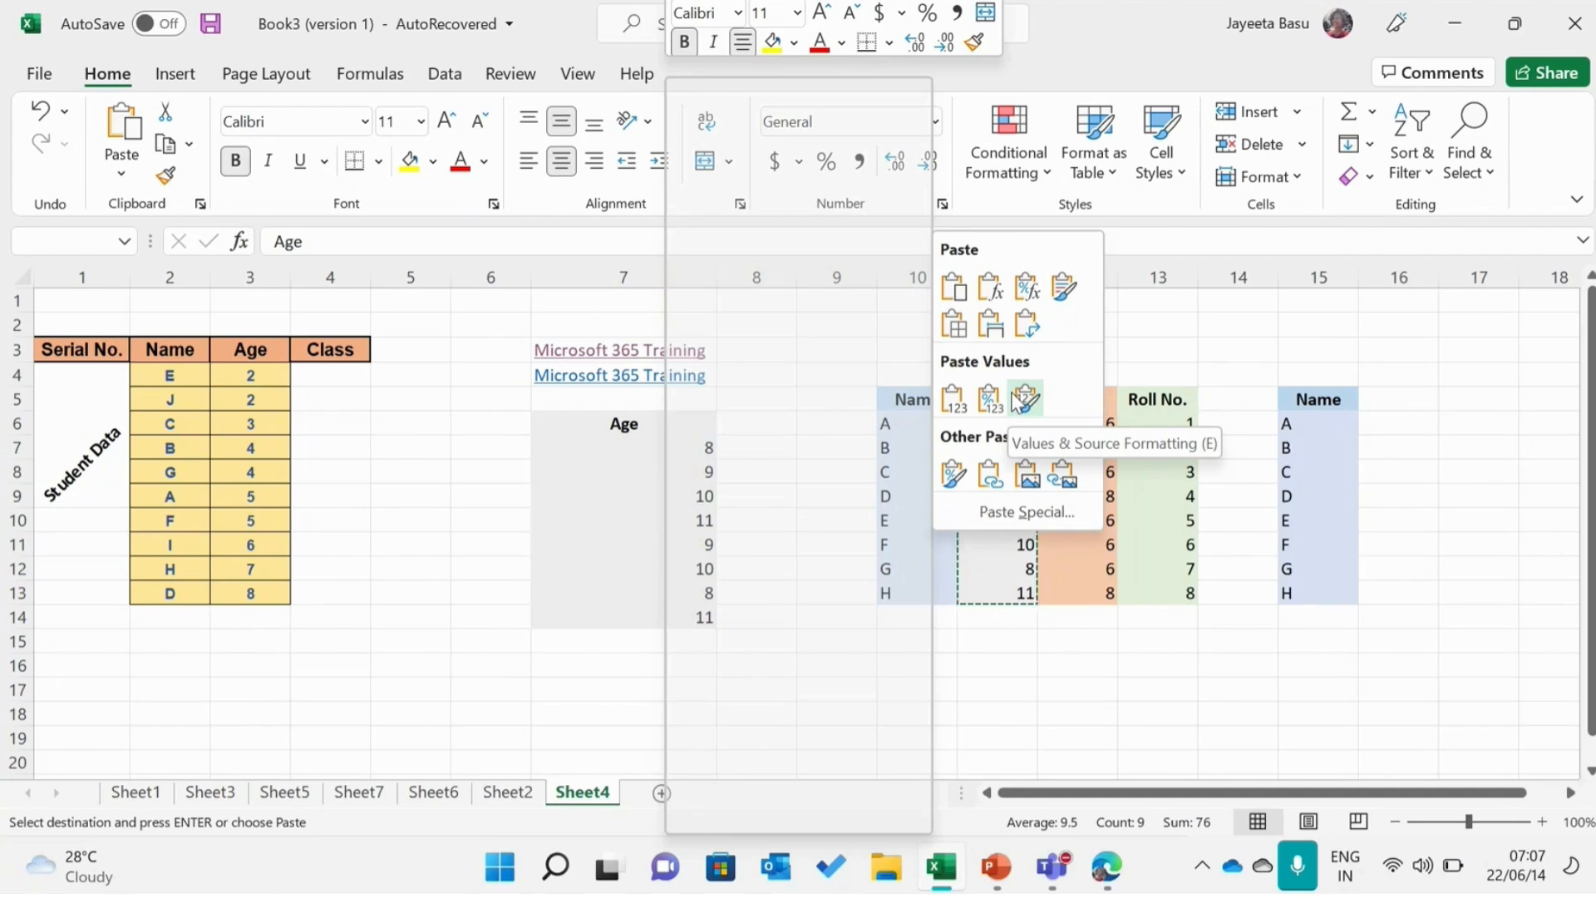
left_click(1158, 399)
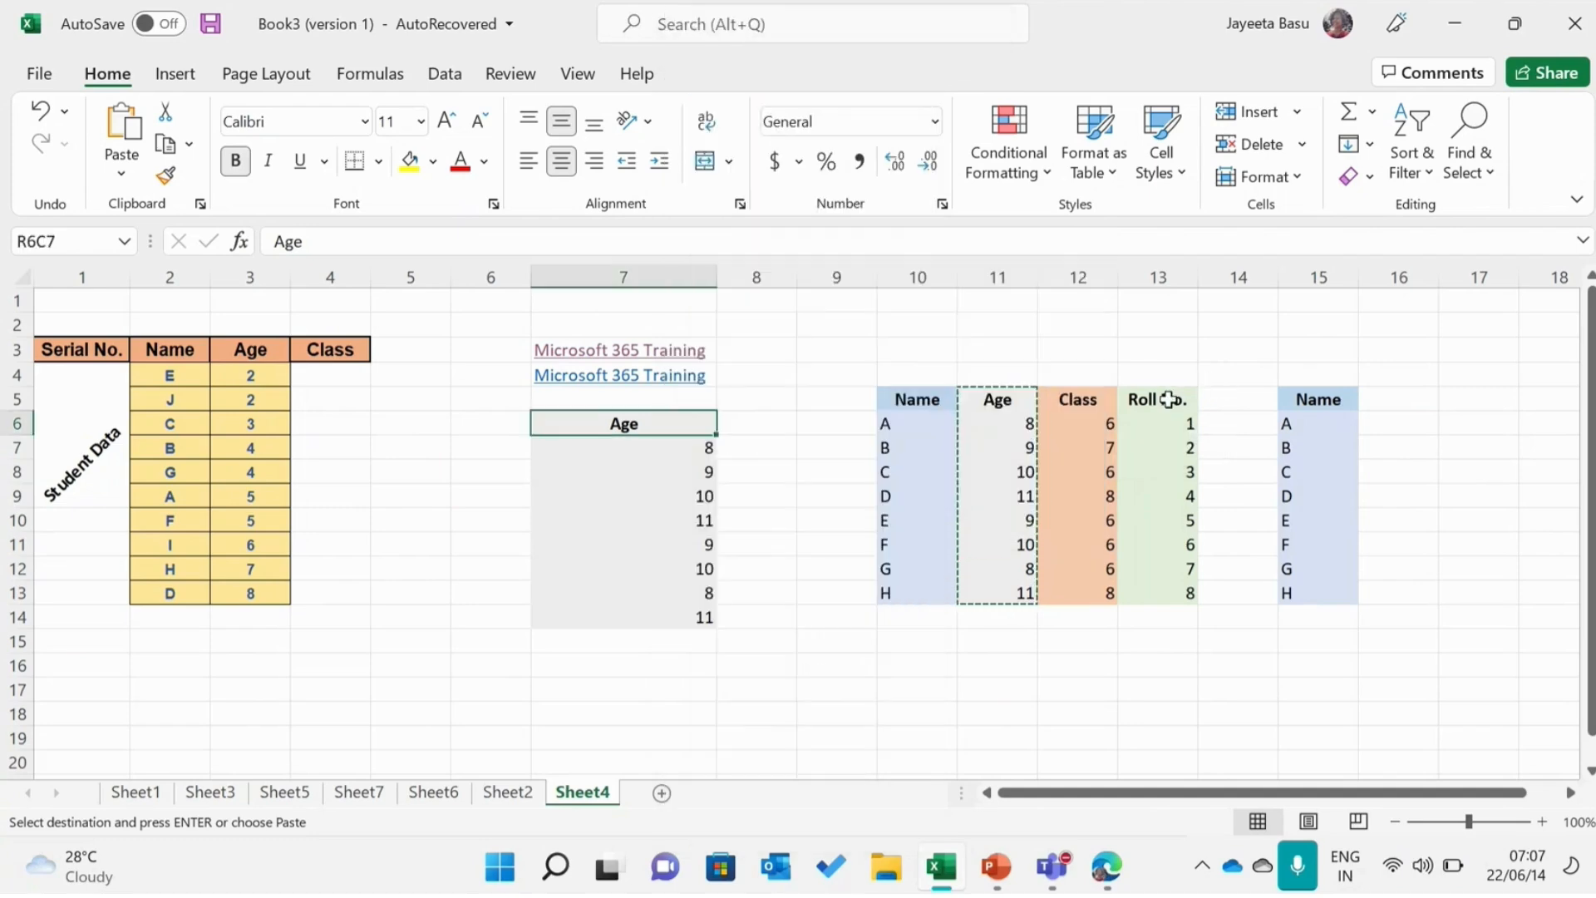
Step: Copy the new table's Roll No. column with its header and paste it at R15C9 using Values & Source Formatting
right_click(1159, 401)
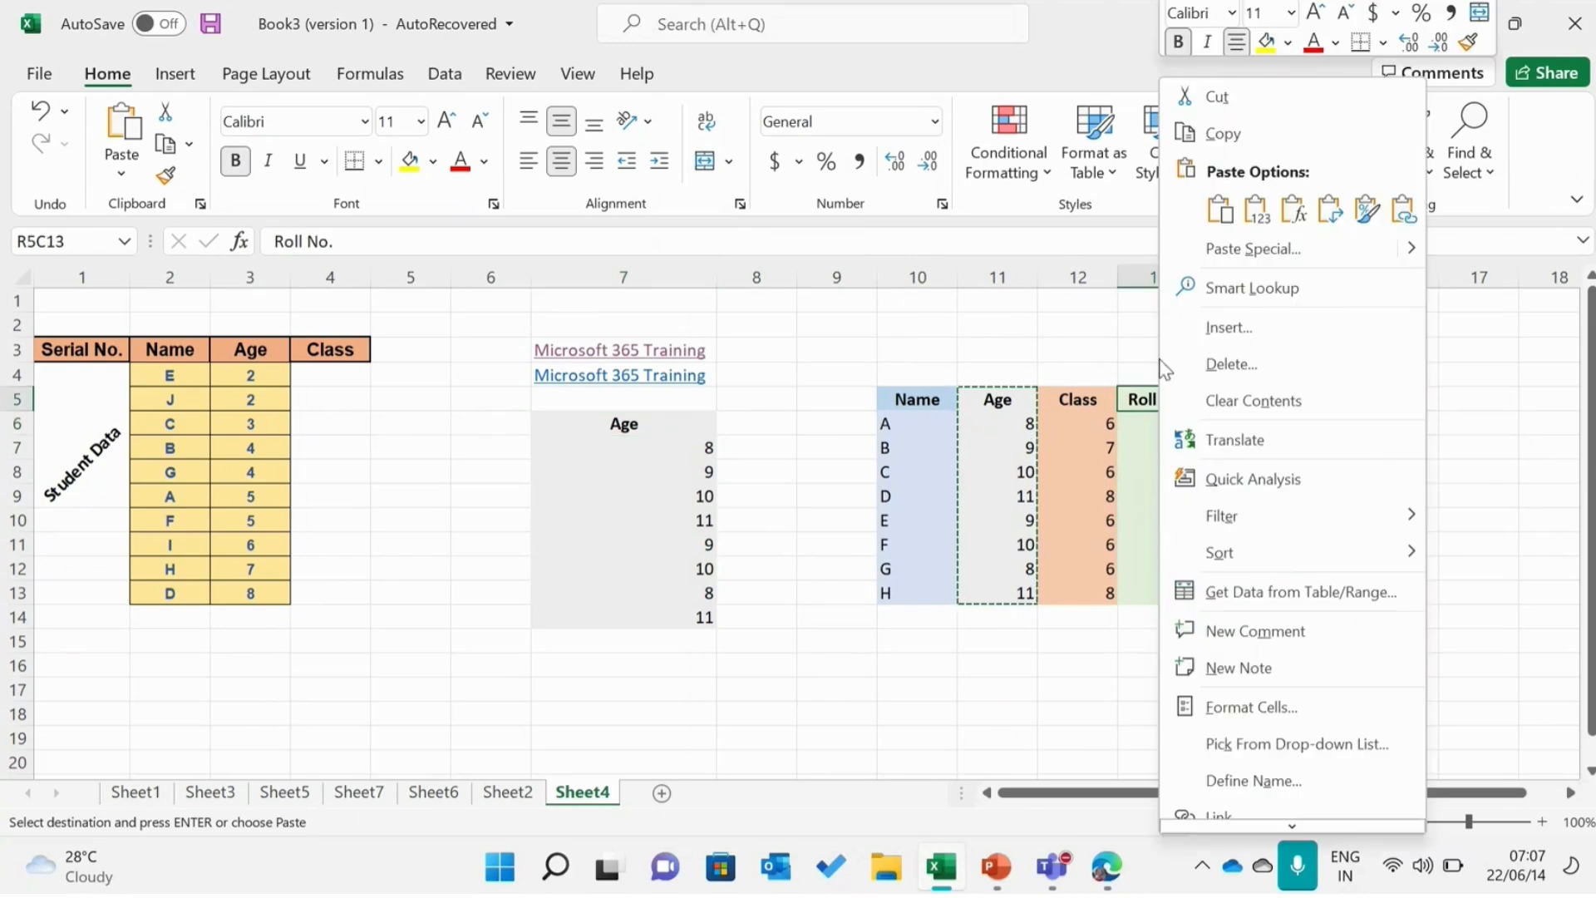
left_click(1119, 357)
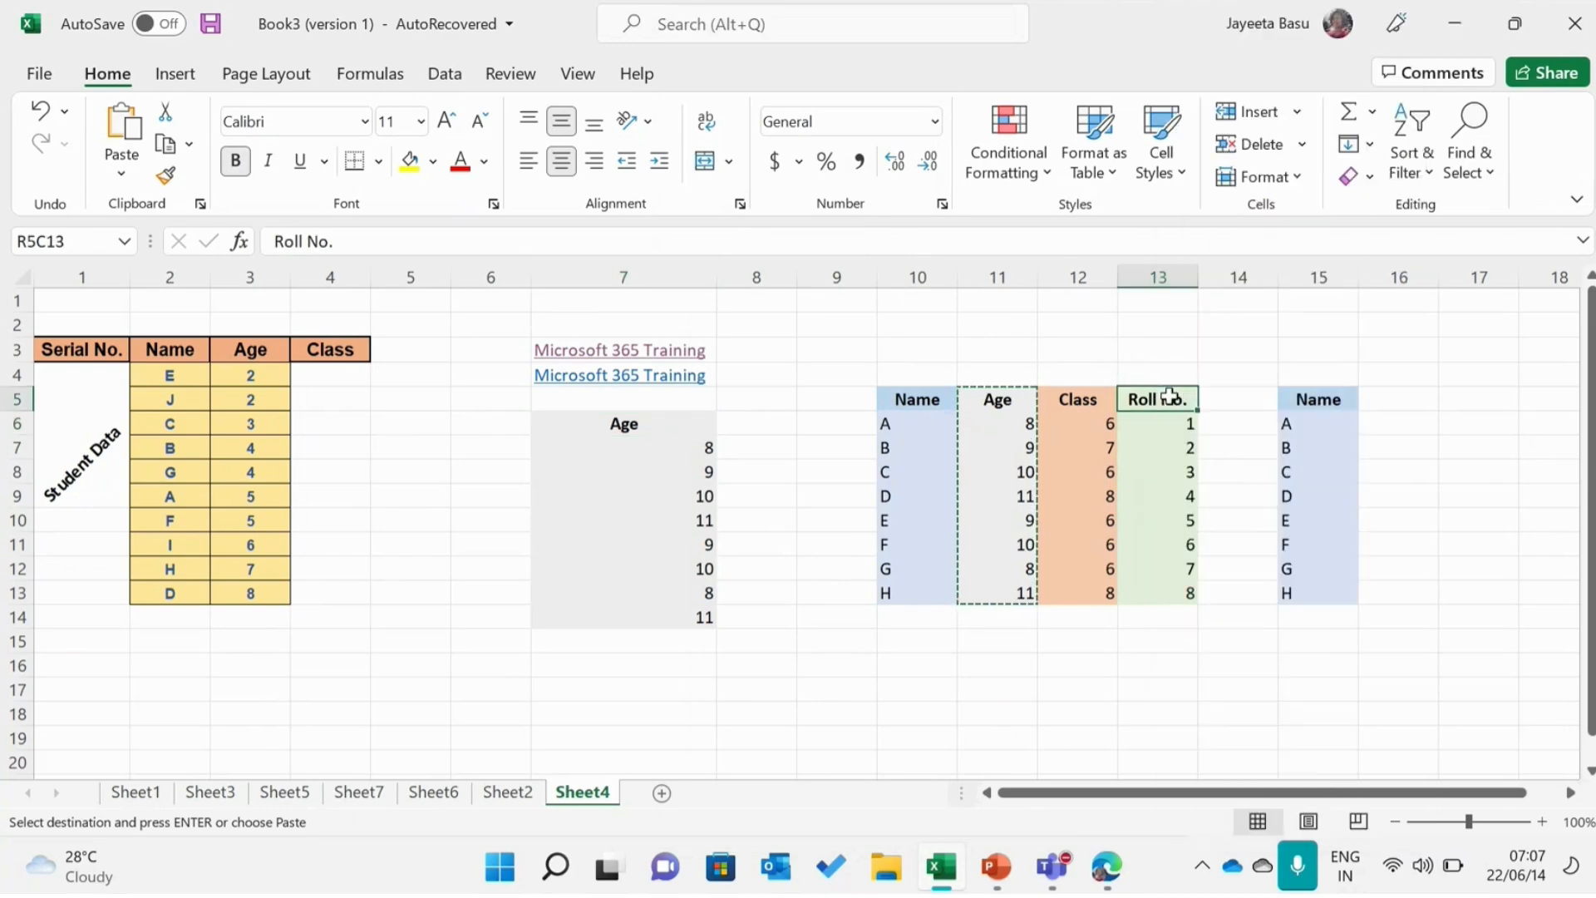
left_click_drag(1162, 399, 1181, 596)
right_click(1181, 595)
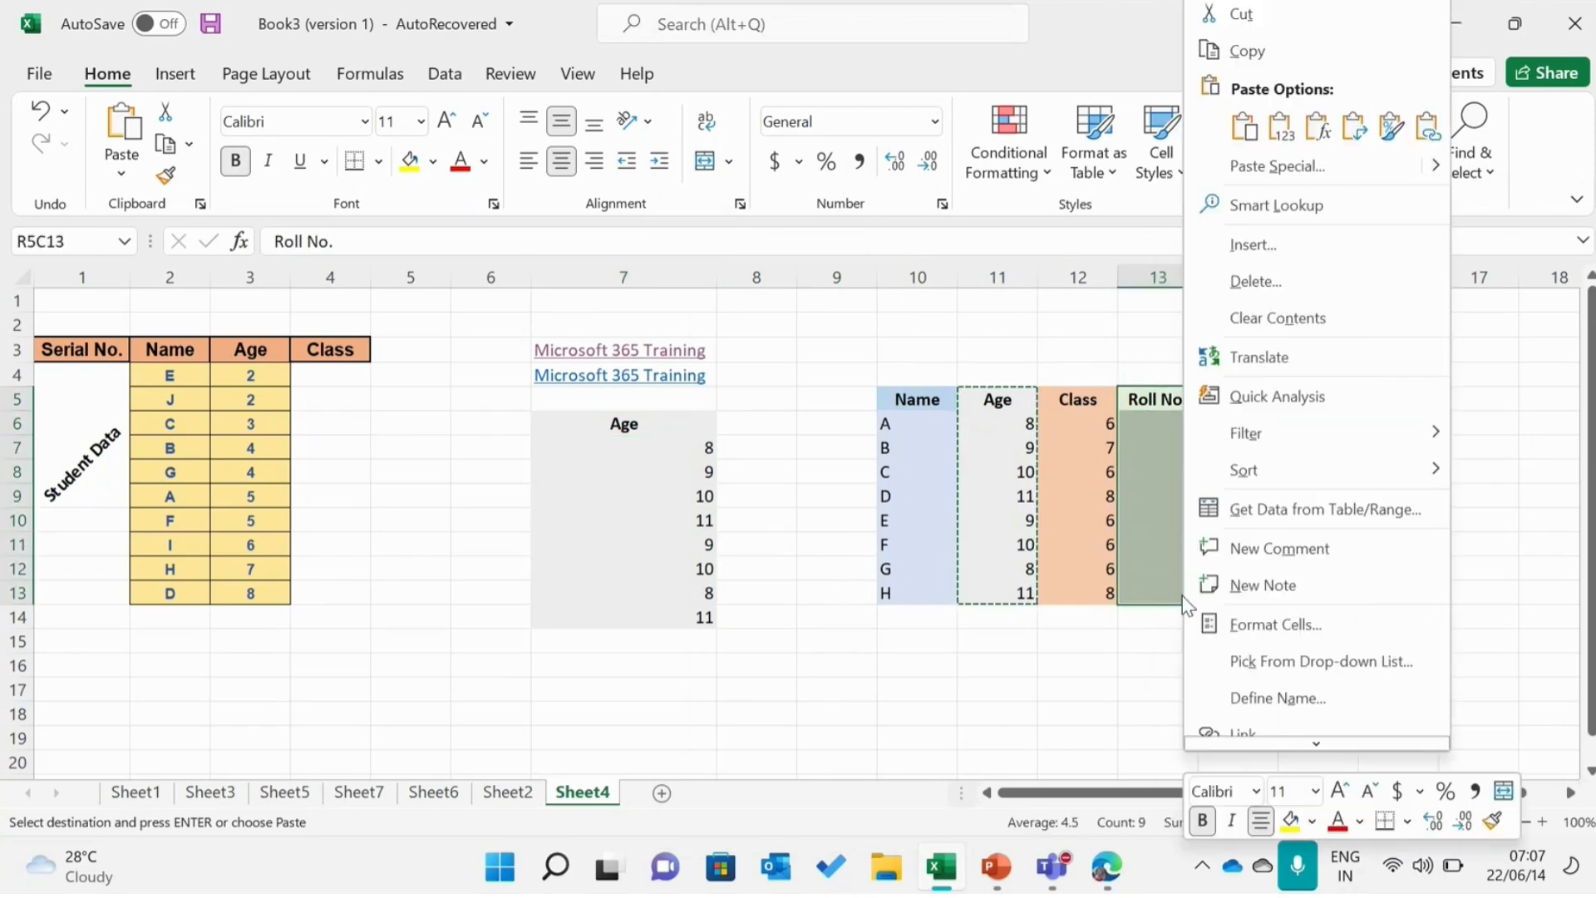
left_click(1246, 53)
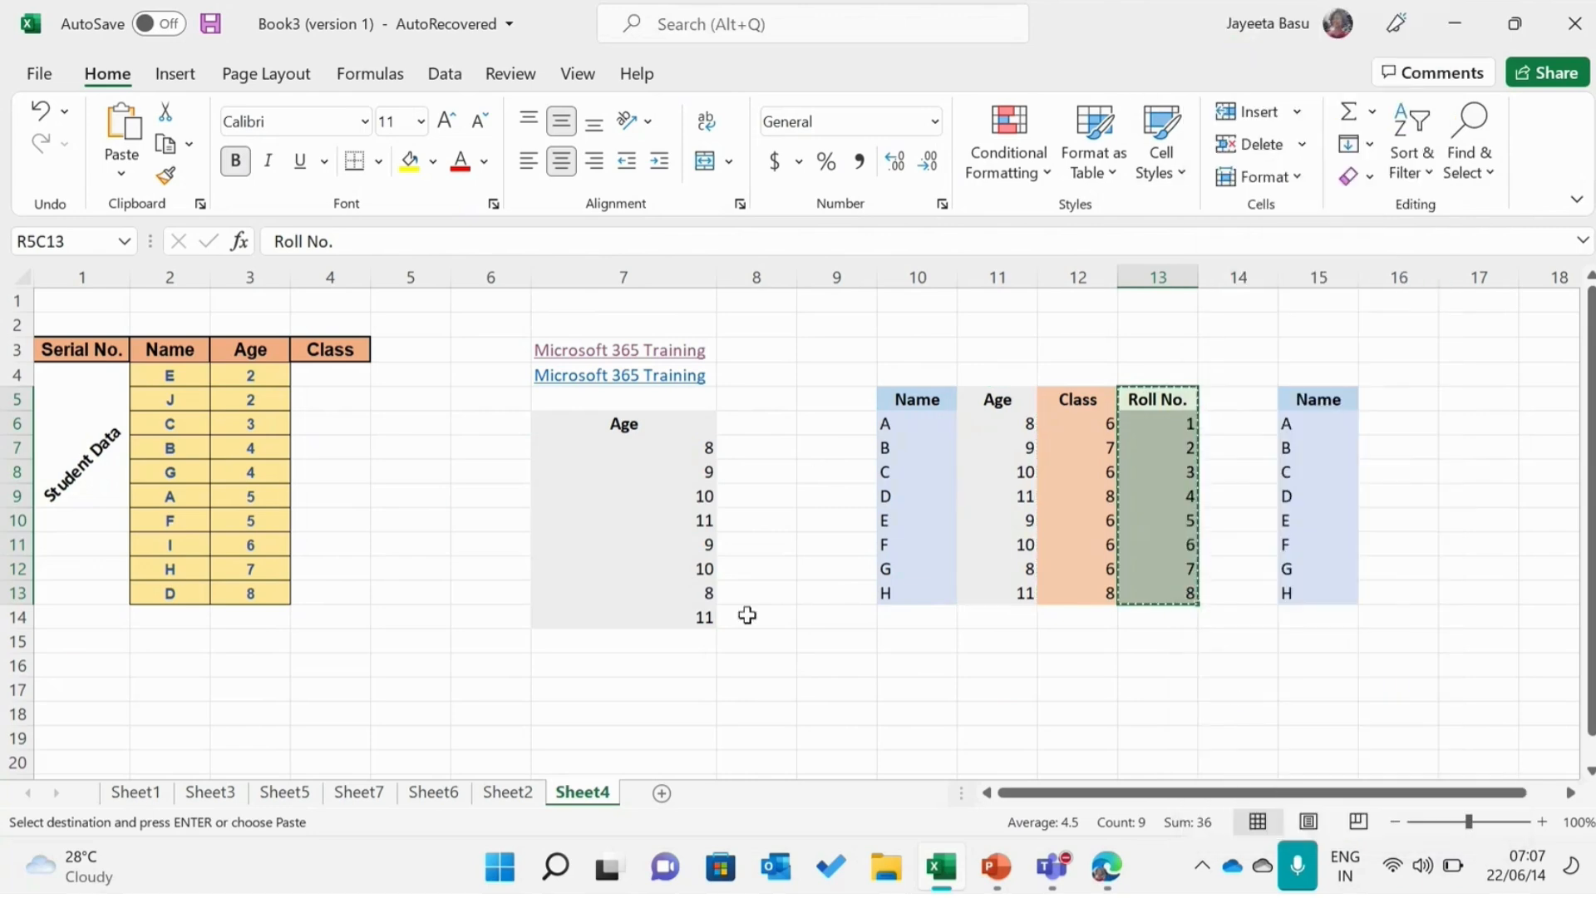
left_click(821, 641)
right_click(822, 641)
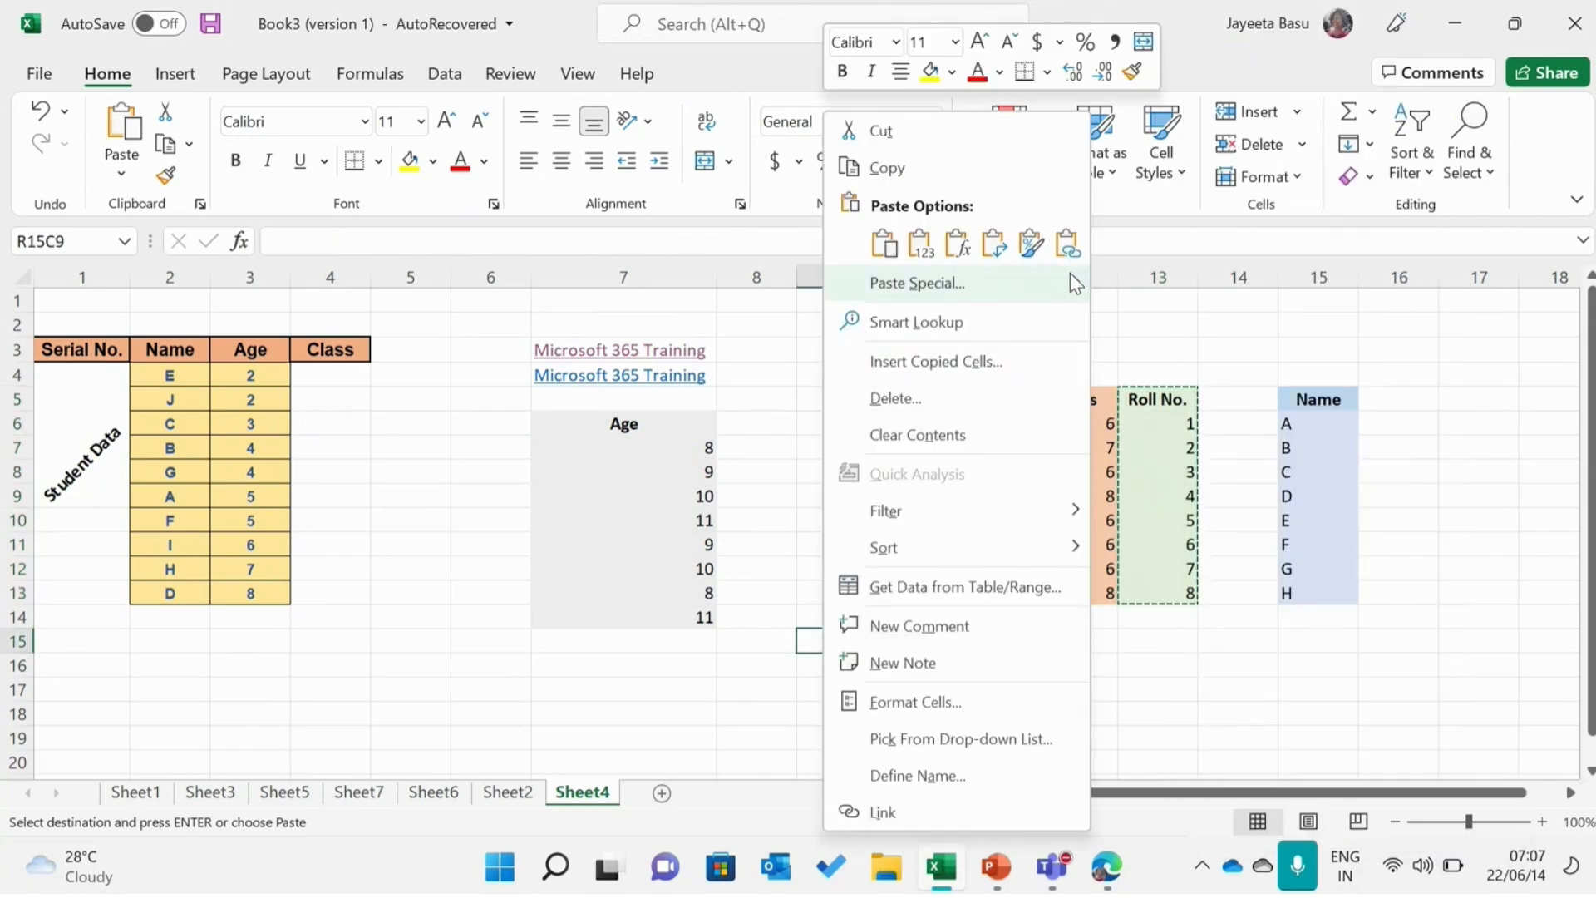
mouse_move(1076, 283)
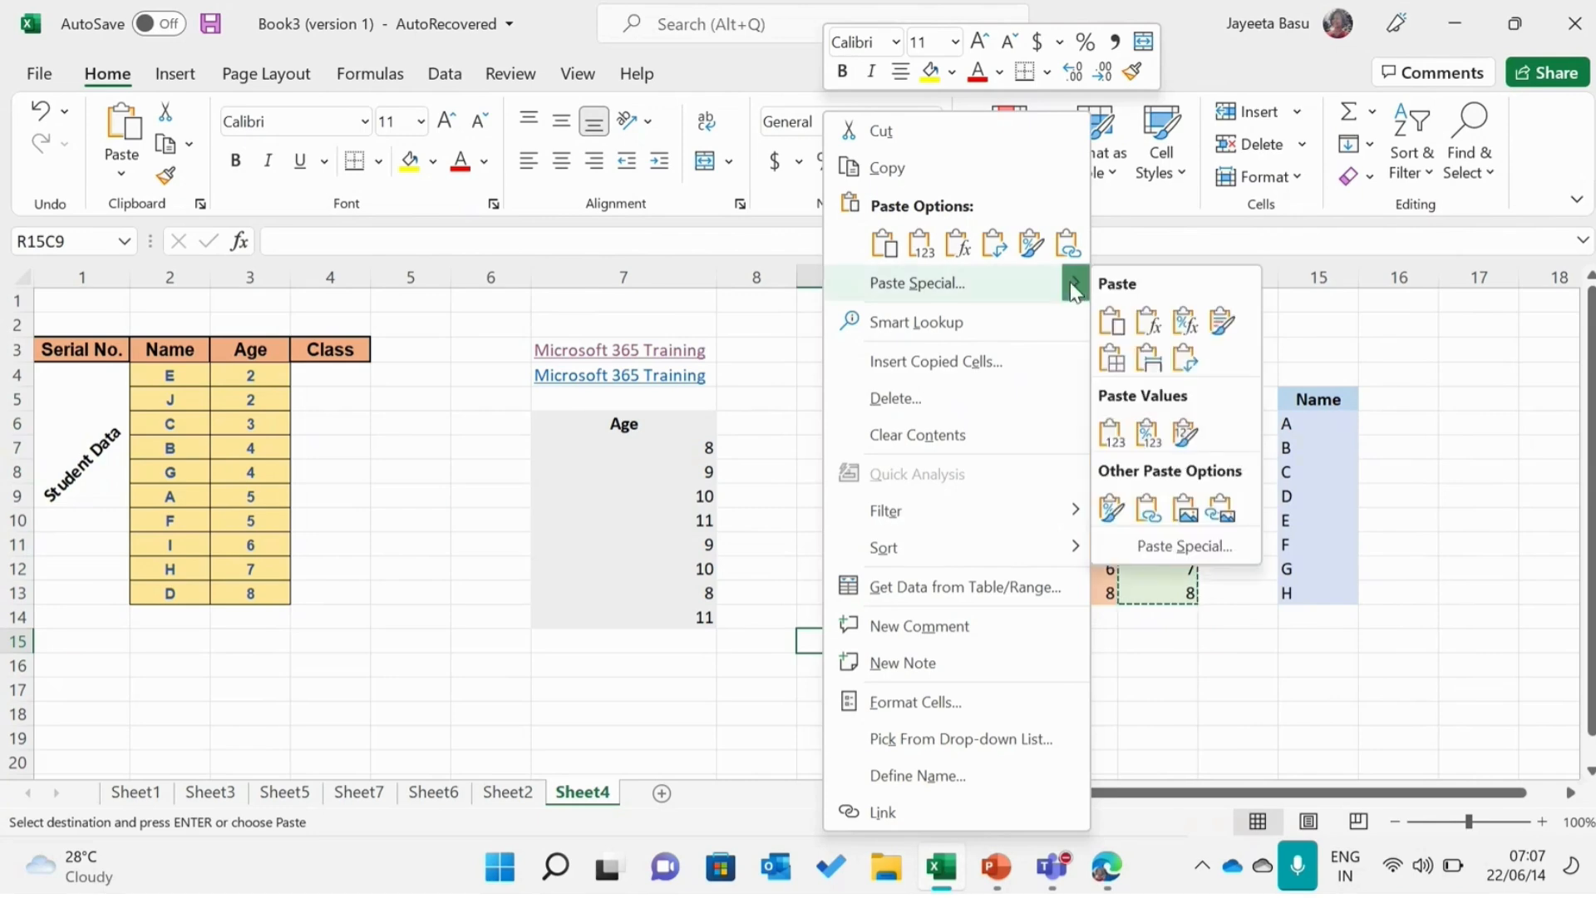
left_click(1187, 434)
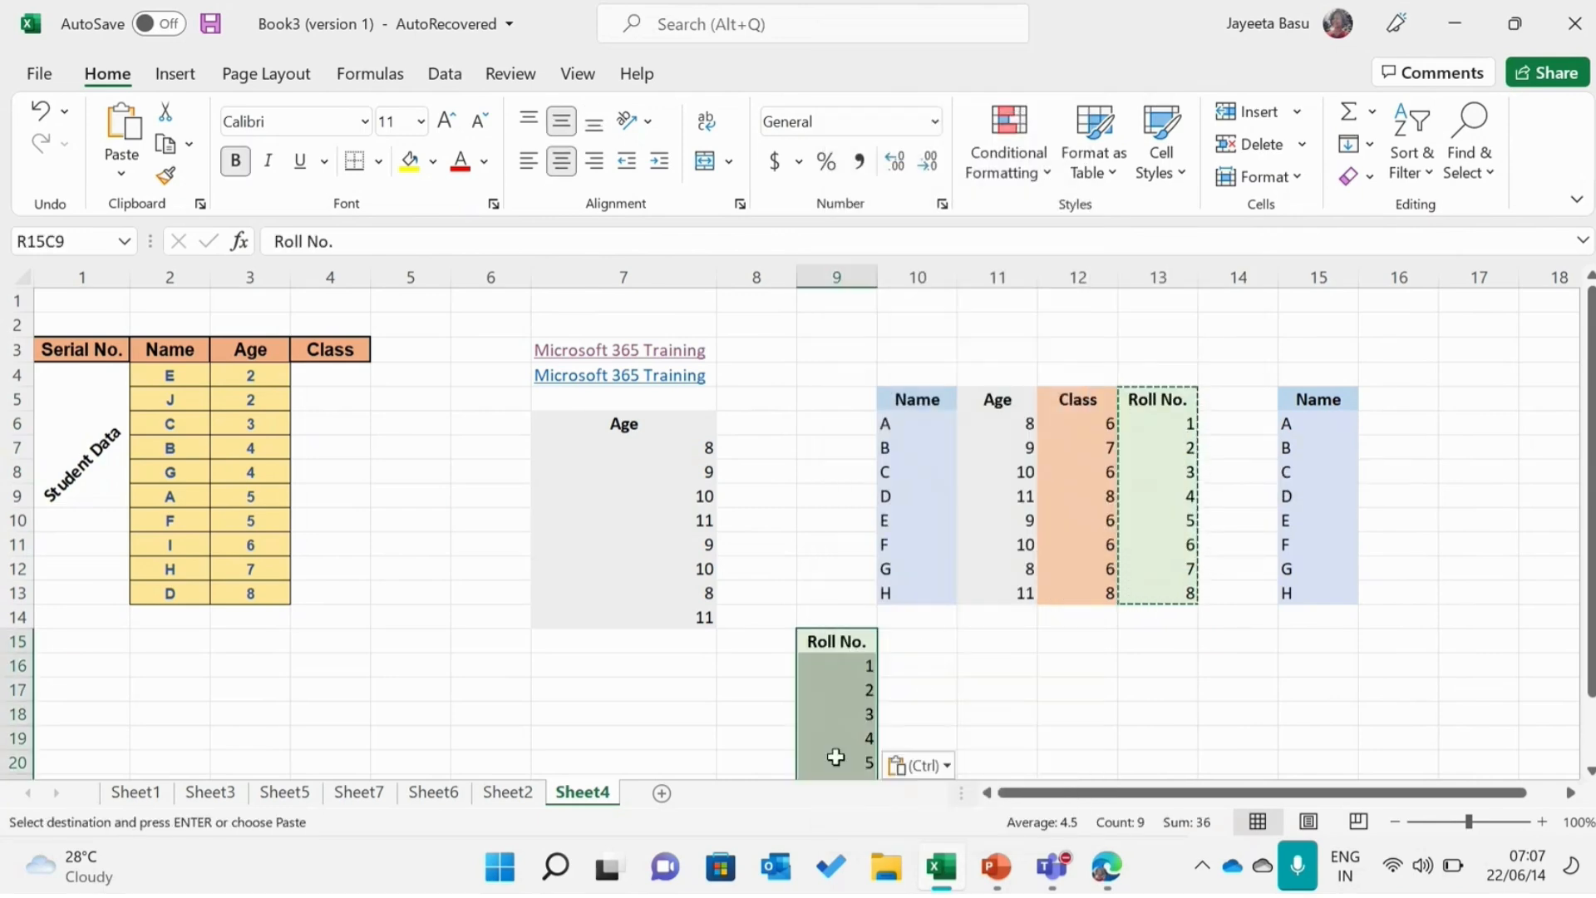
left_click(987, 691)
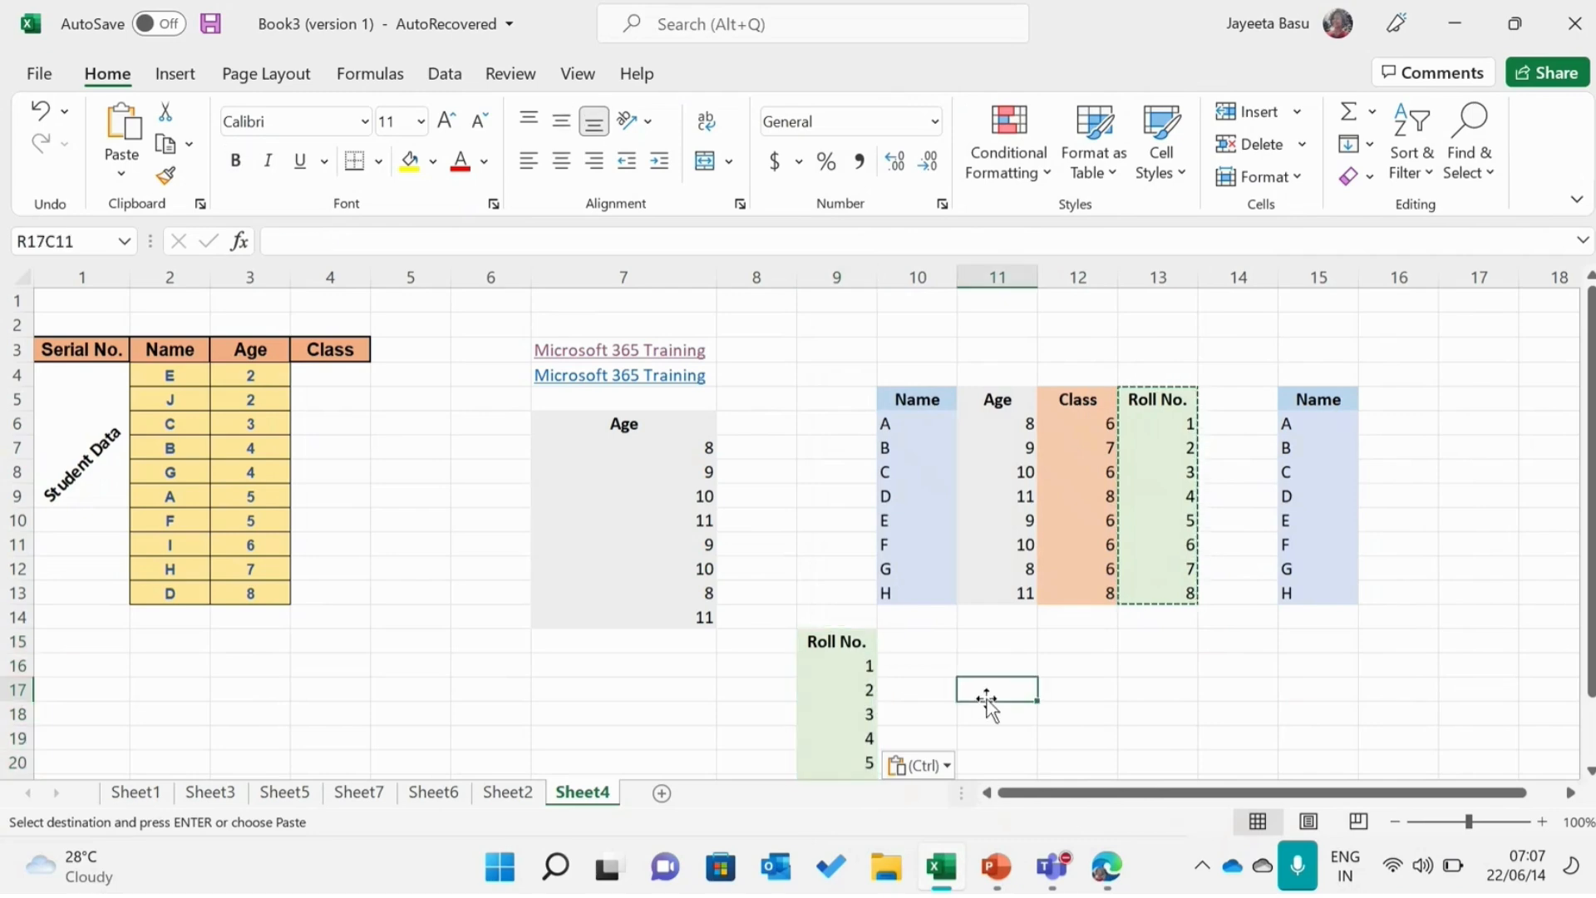
Step: Examine the Other Paste Options, including Picture, on the pasted Roll No. header at R15C9 without pasting
right_click(842, 648)
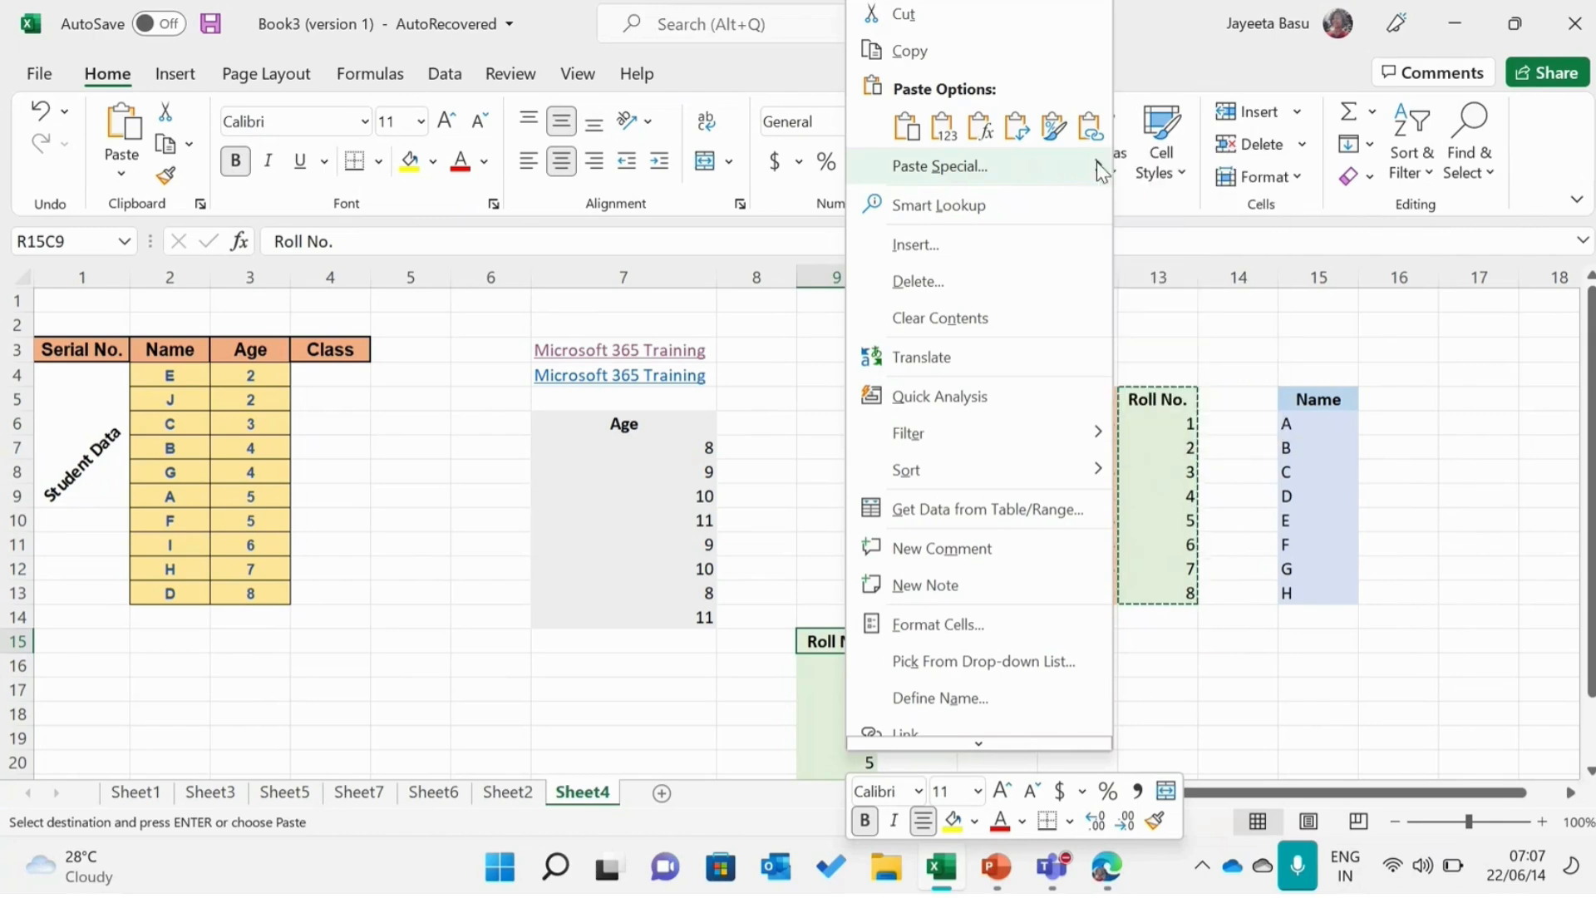
mouse_move(1094, 166)
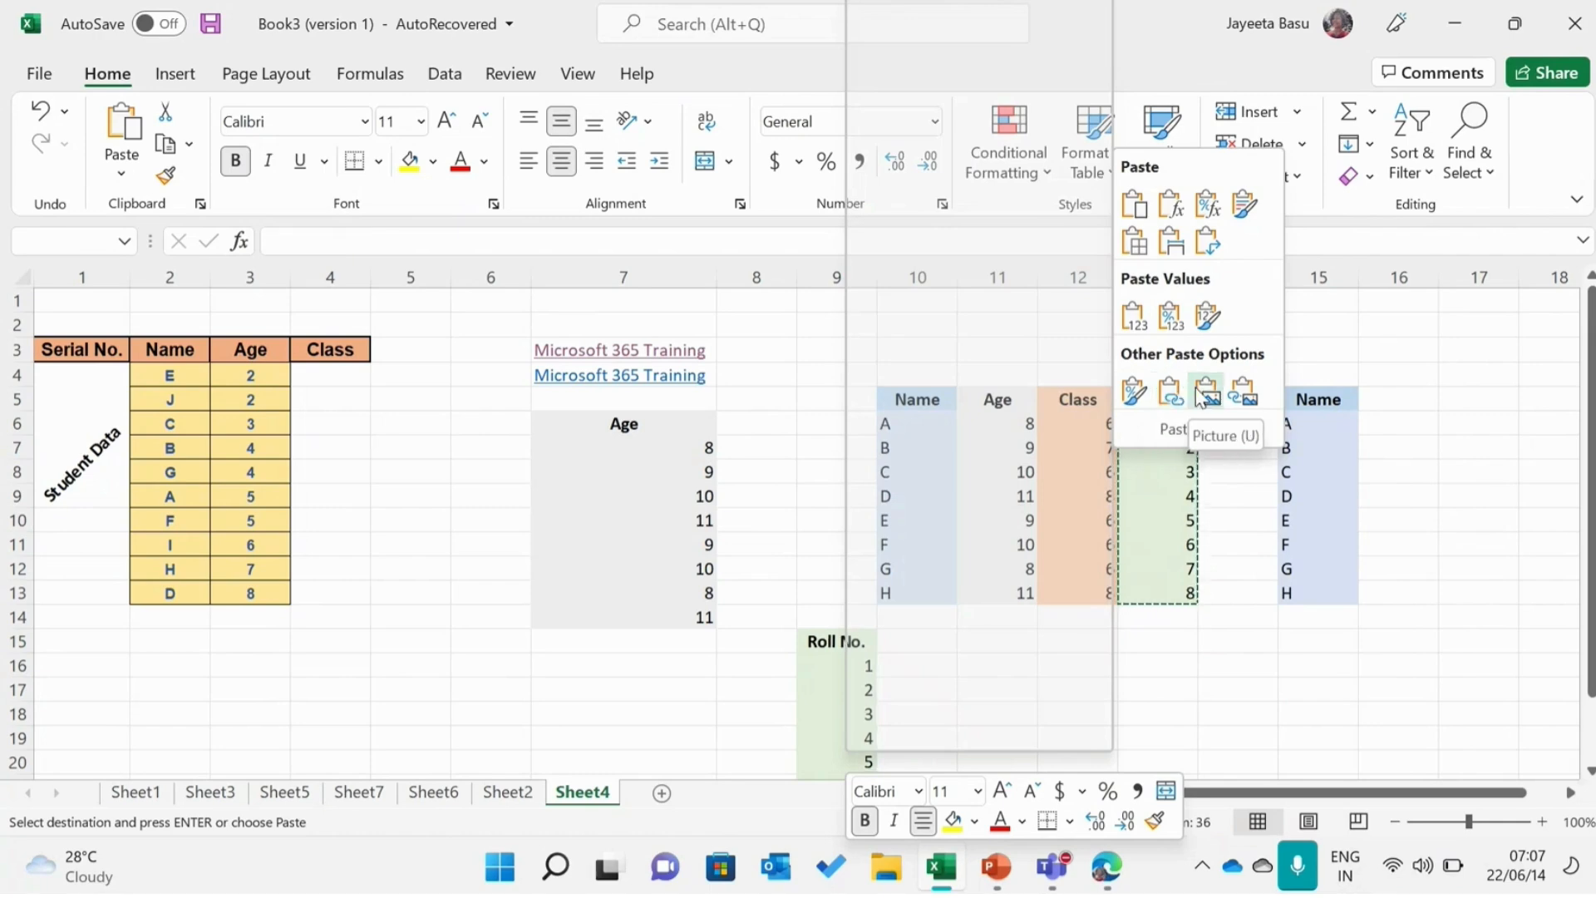
left_click(1426, 474)
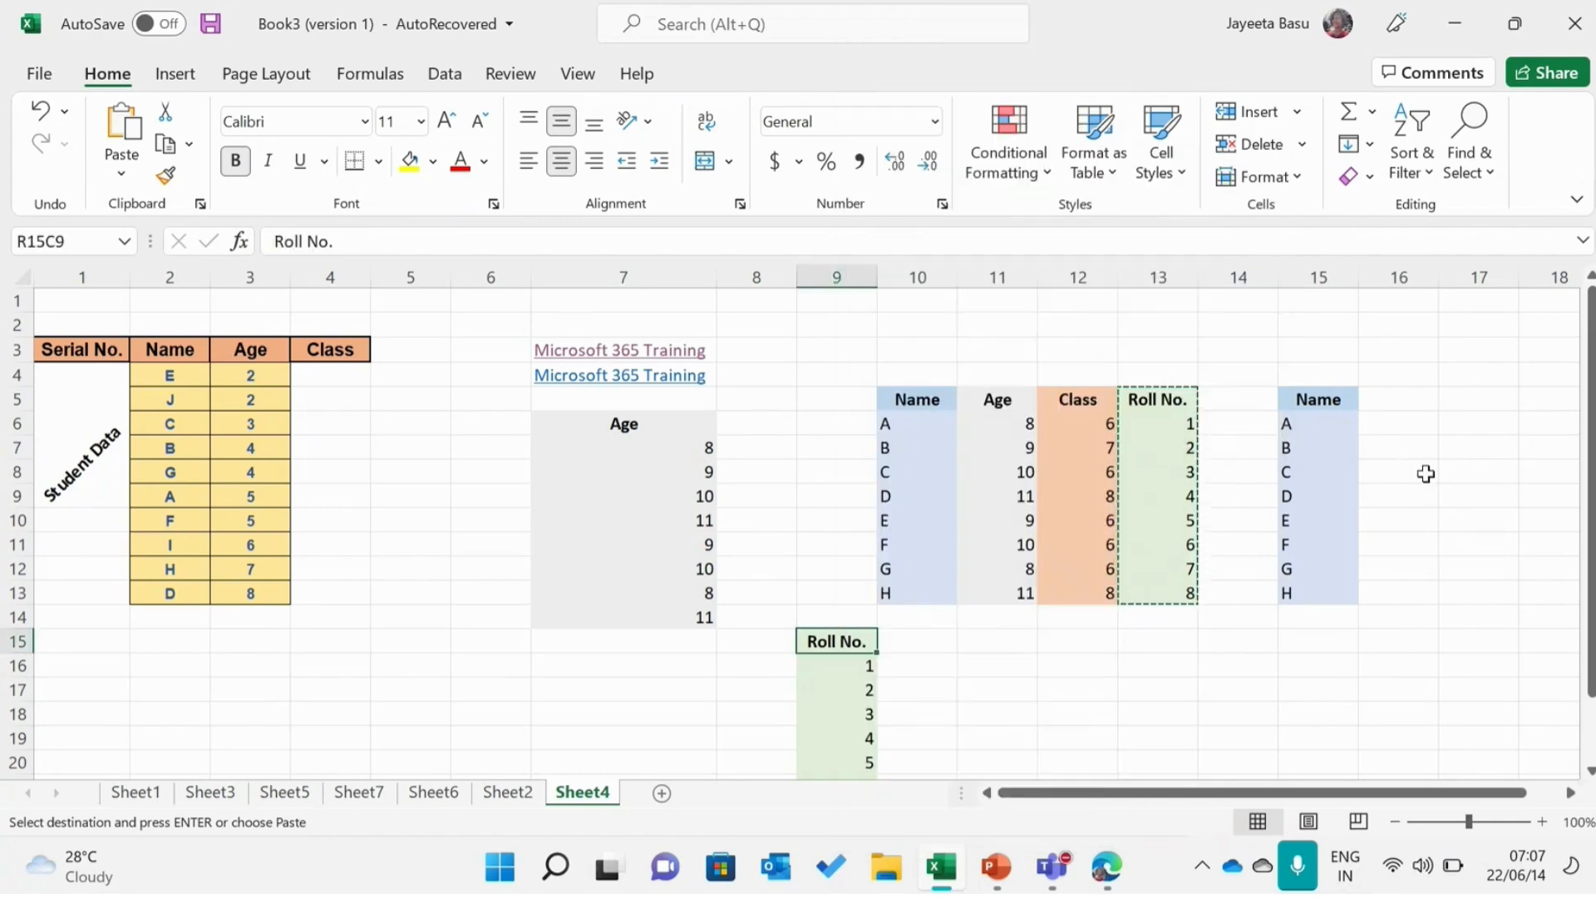